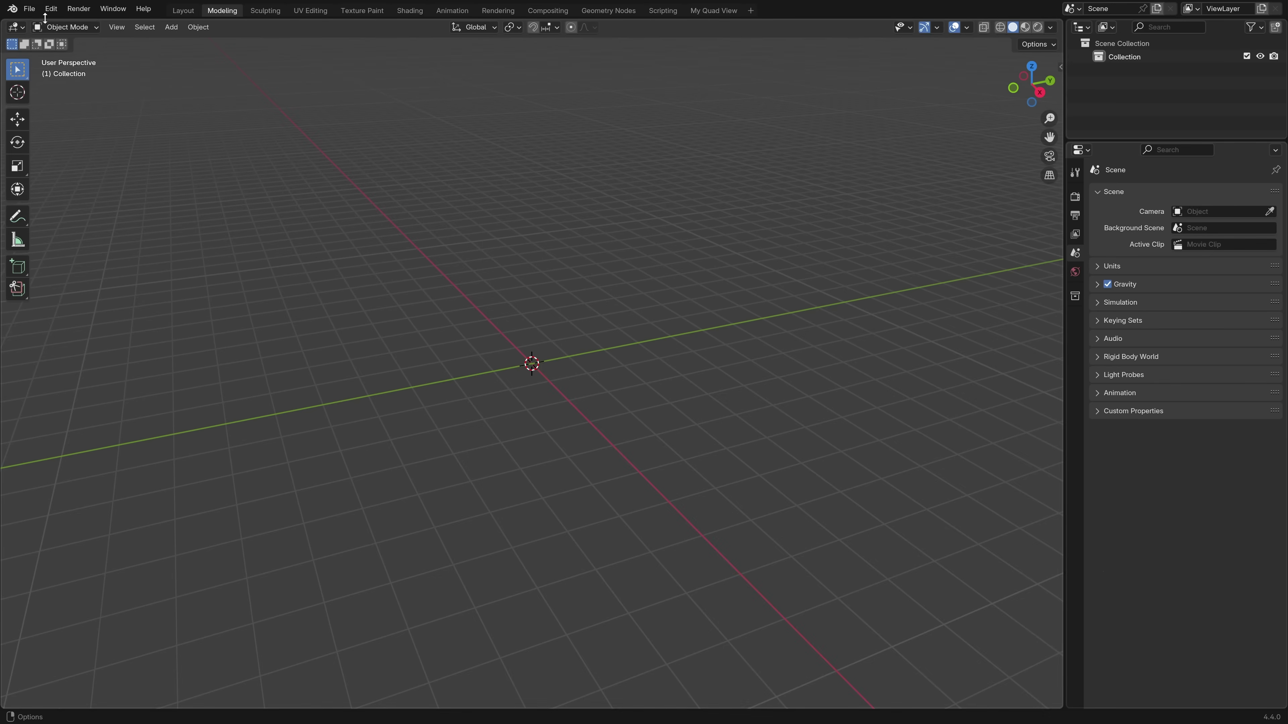
# Step: Enable the Node Wrangler add-on in the preferences
pyautogui.click(51, 9)
pyautogui.click(111, 181)
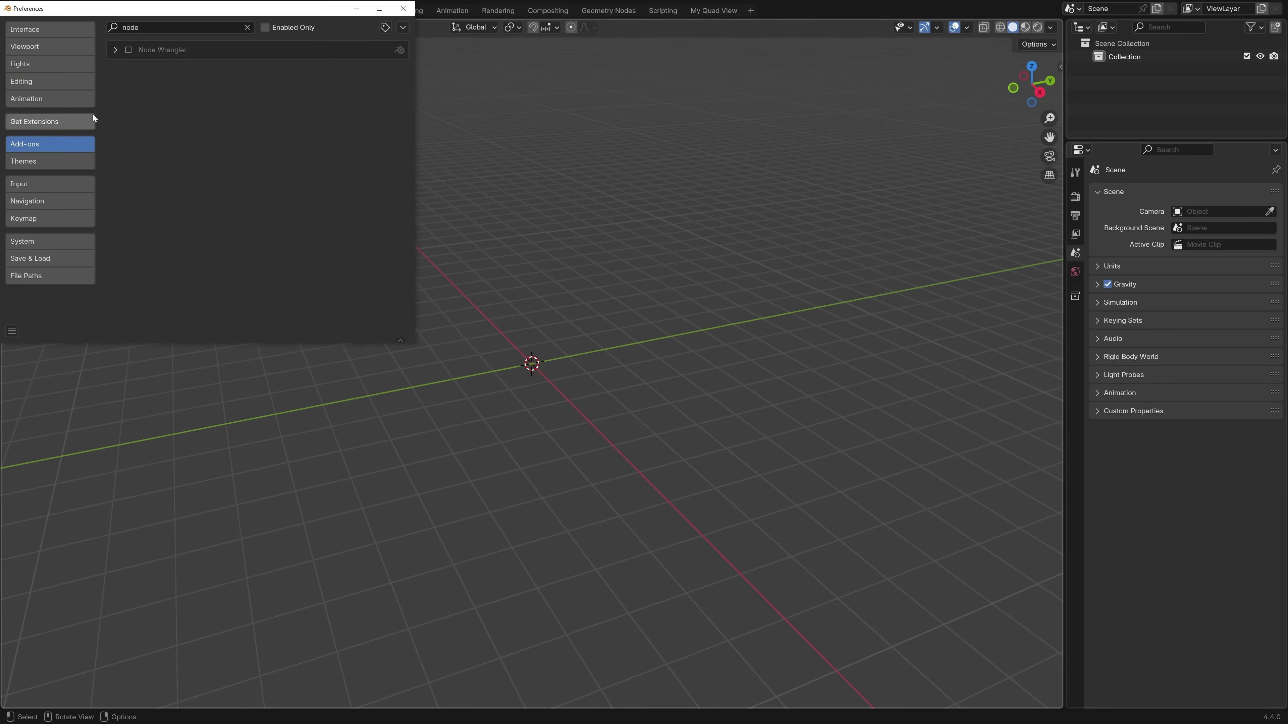
pyautogui.click(128, 50)
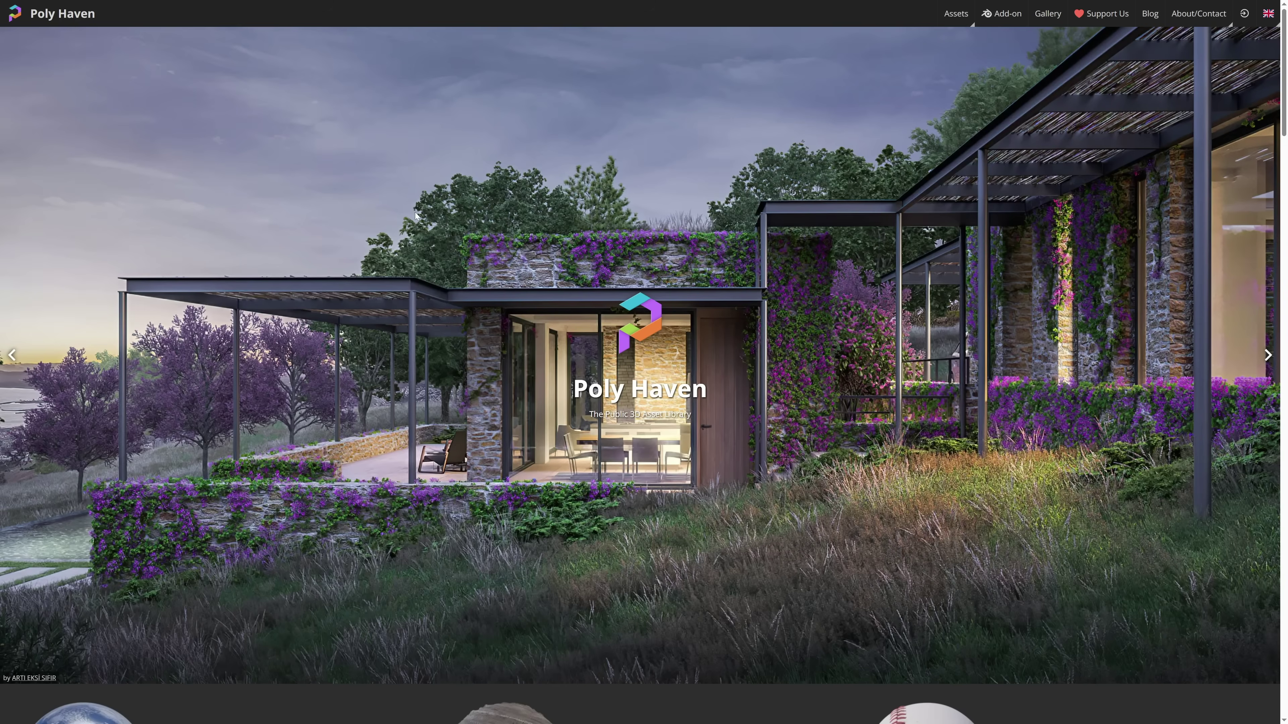
# Step: On the Poly Haven website, browse the brick textures and open the Castle Brick 02 Red asset
pyautogui.moveTo(955, 15)
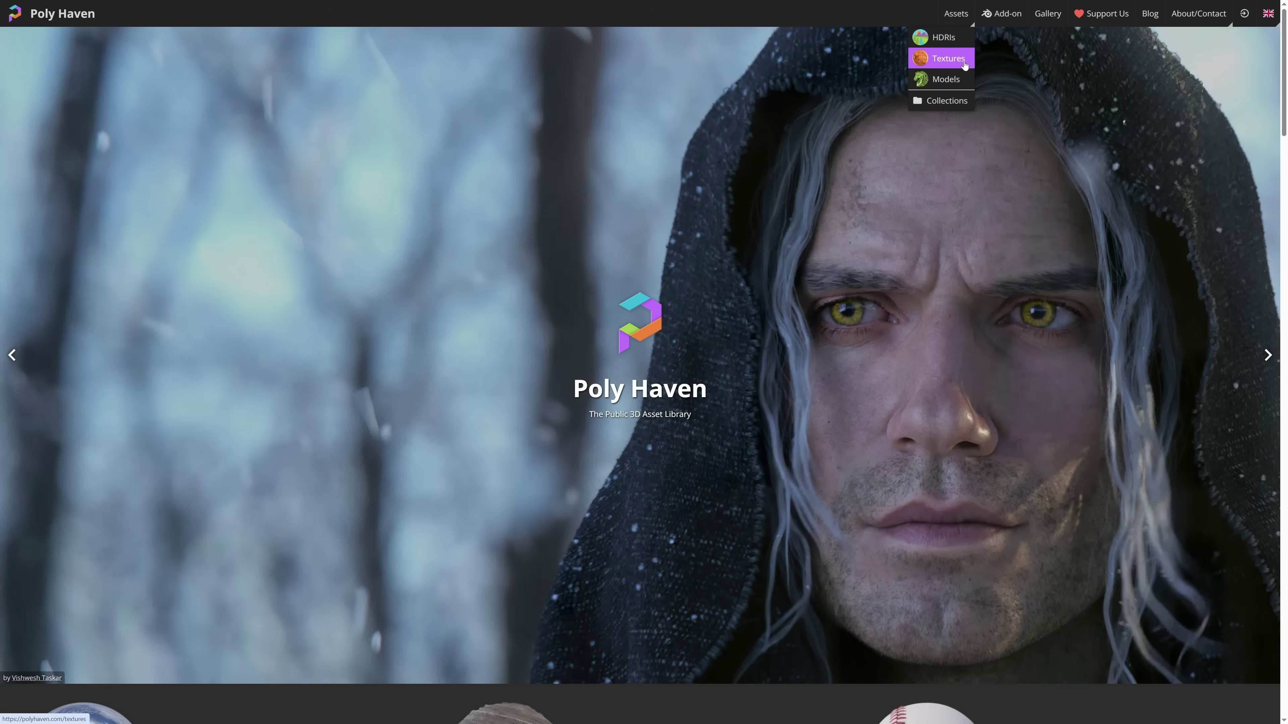
pyautogui.click(954, 60)
pyautogui.click(530, 114)
pyautogui.scroll(-10, 490, 288)
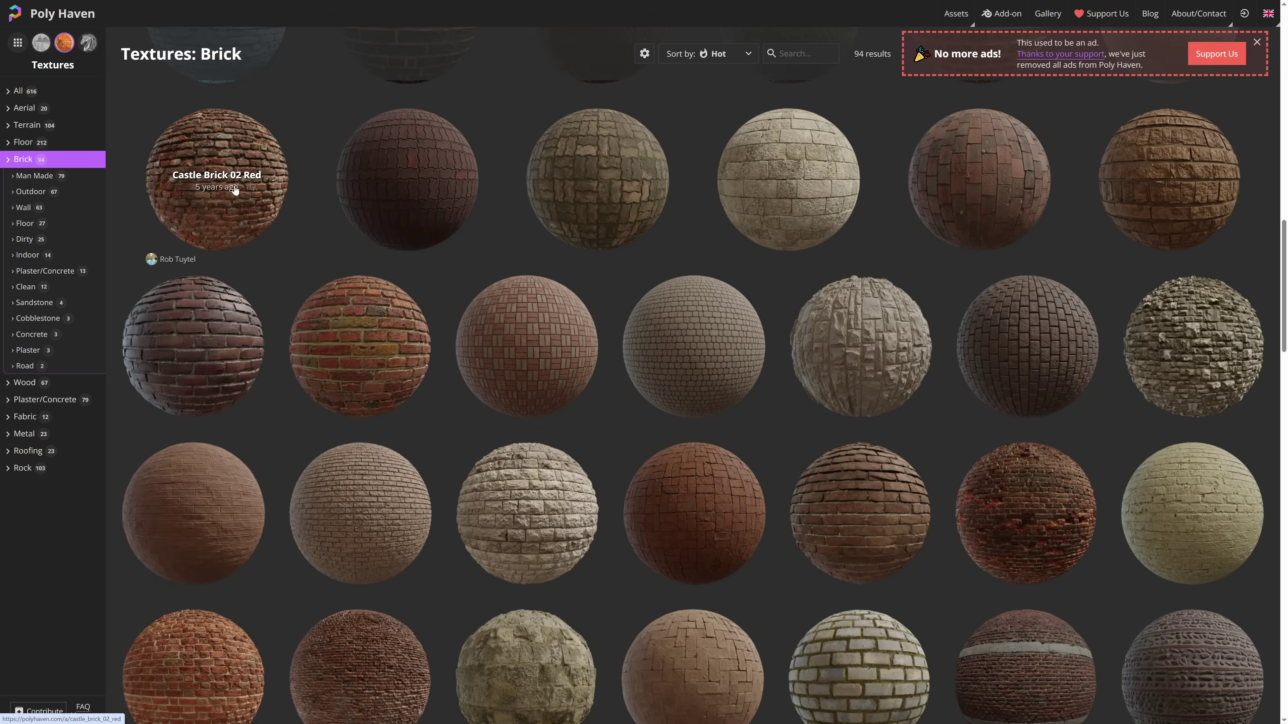
pyautogui.click(228, 199)
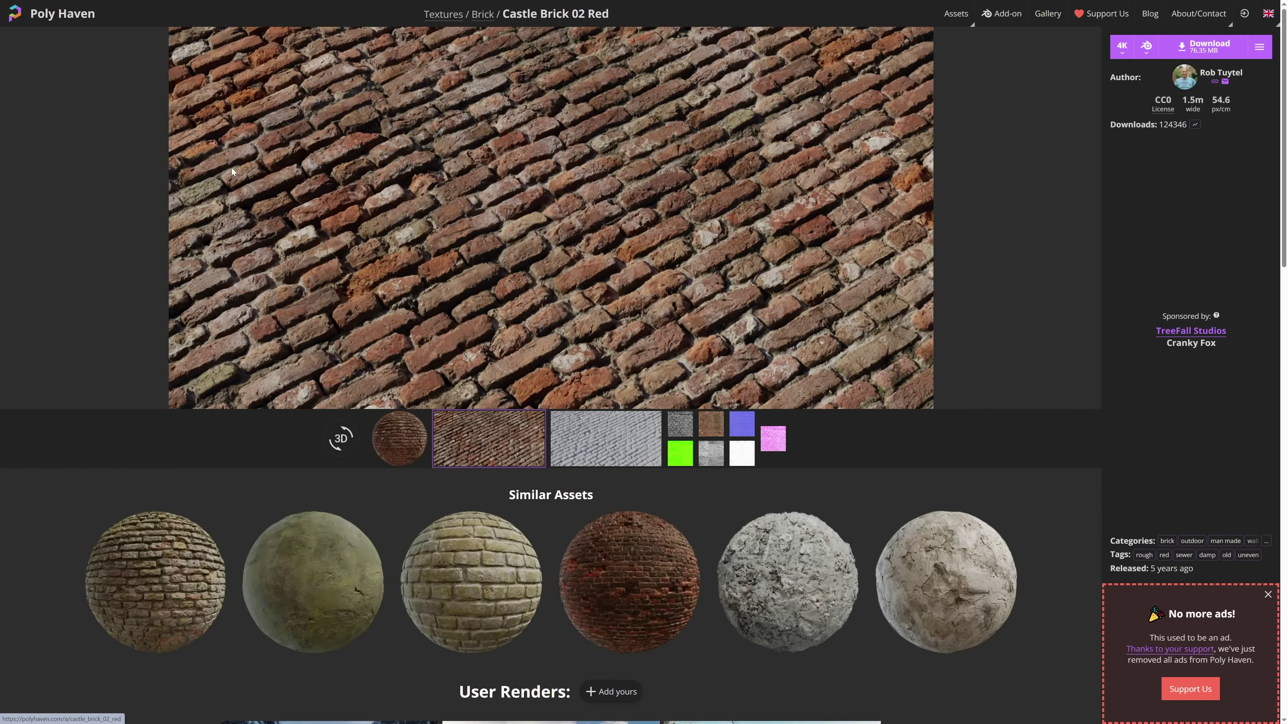
# Step: Set the texture download to 4K resolution in ZIP format and exclude the glTF file
pyautogui.click(1121, 55)
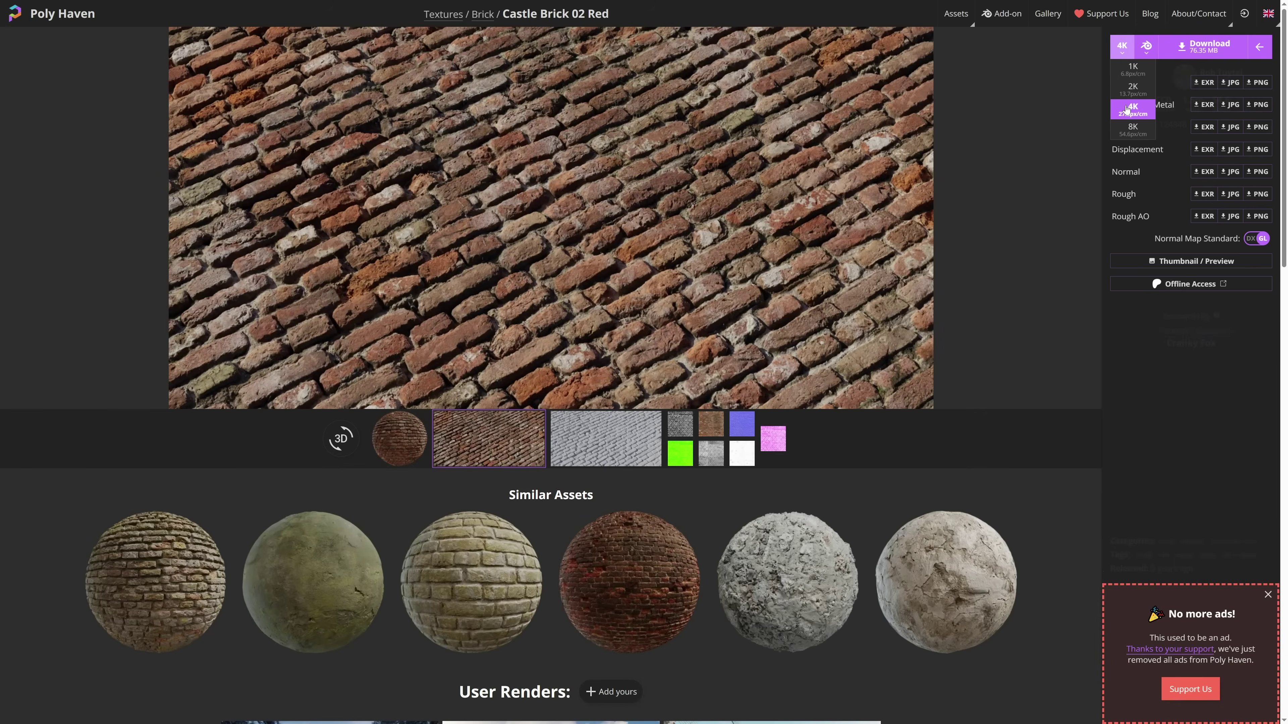
pyautogui.click(1117, 55)
pyautogui.click(1148, 47)
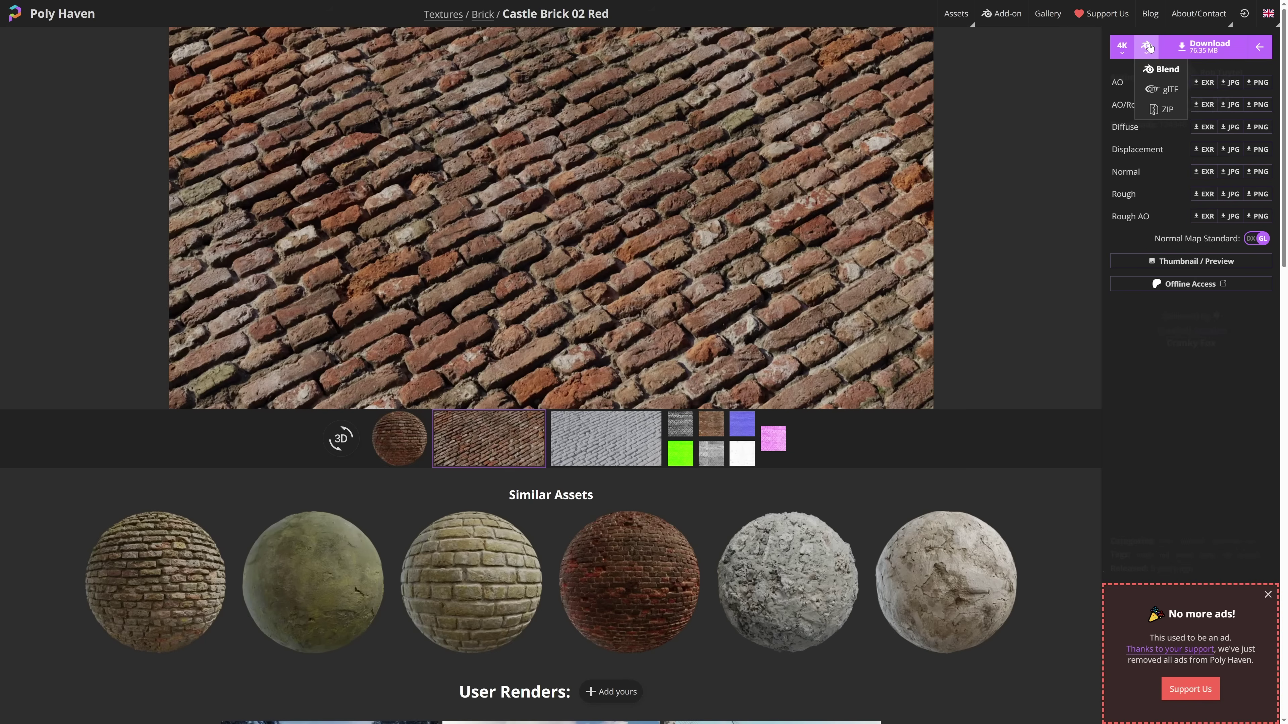
pyautogui.click(1165, 108)
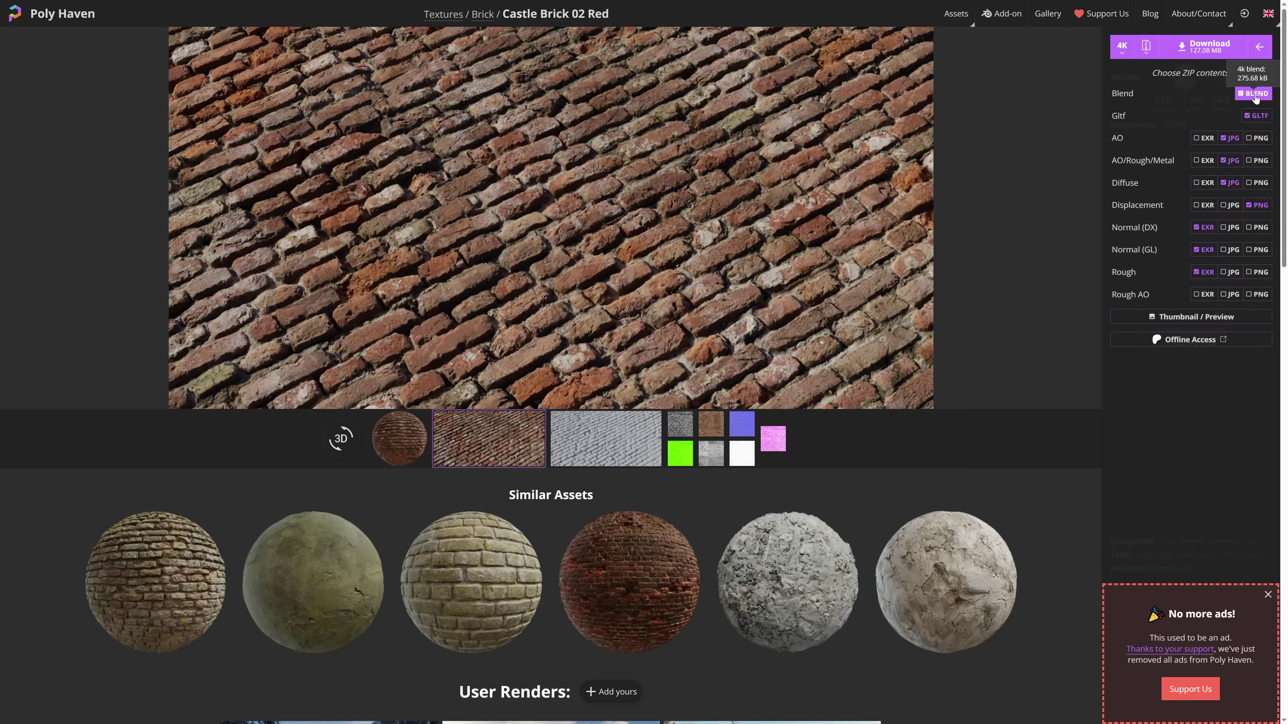
pyautogui.click(1247, 122)
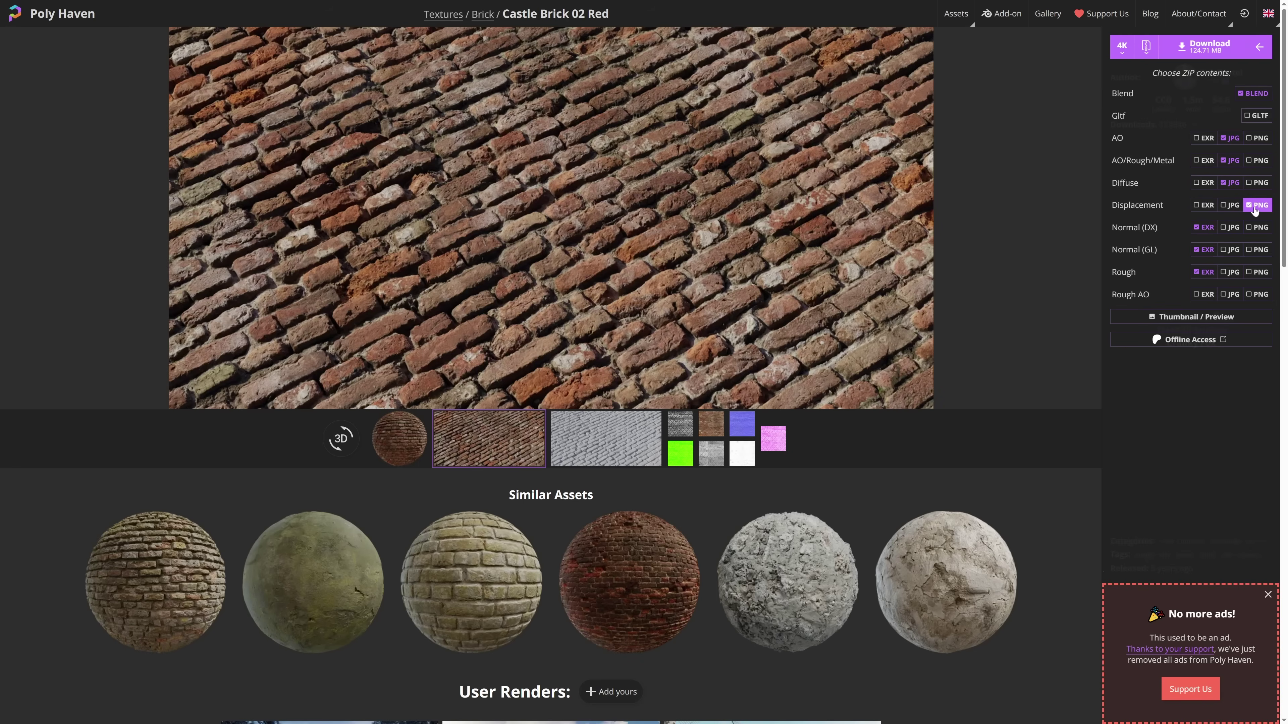
# Step: Choose EXR for the displacement map, exclude the Normal (DX) map, and download the ZIP
pyautogui.click(1203, 204)
pyautogui.press('F11')
pyautogui.click(1197, 229)
pyautogui.click(1234, 50)
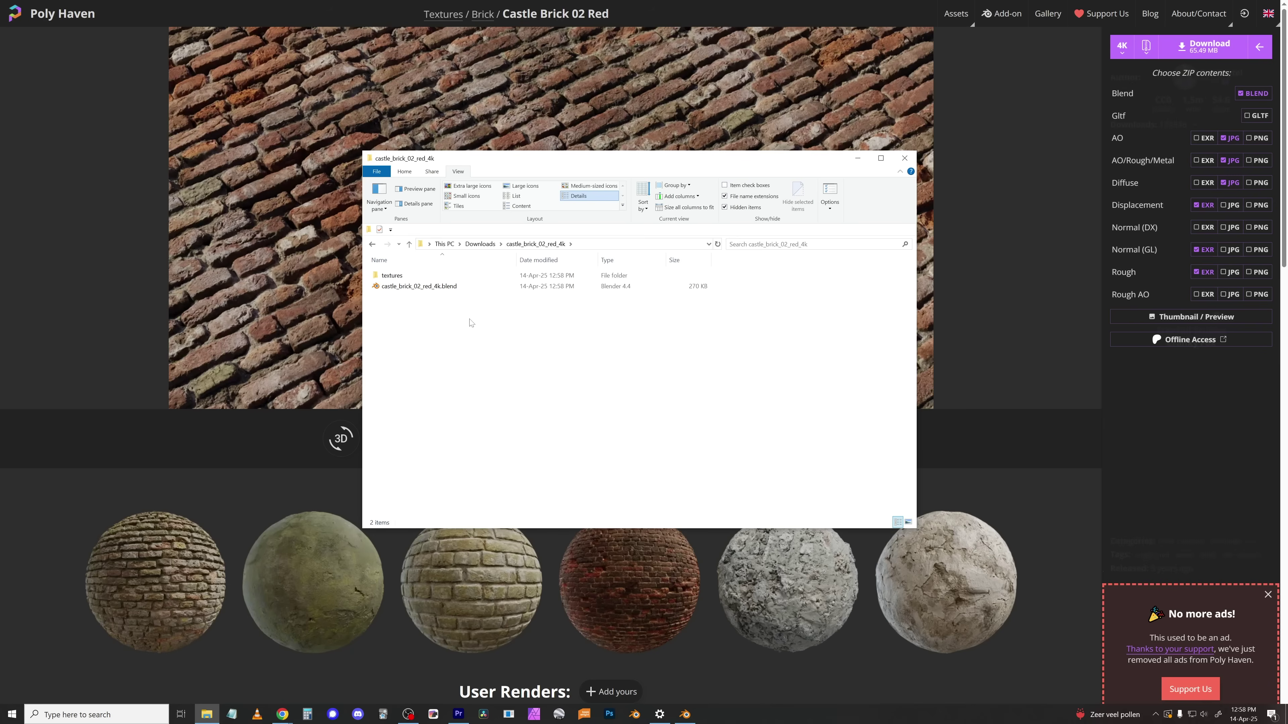
# Step: In File Explorer, open the textures folder inside castle_brick_02_red_4k and list its files in Details view with a wider name column
pyautogui.click(397, 287)
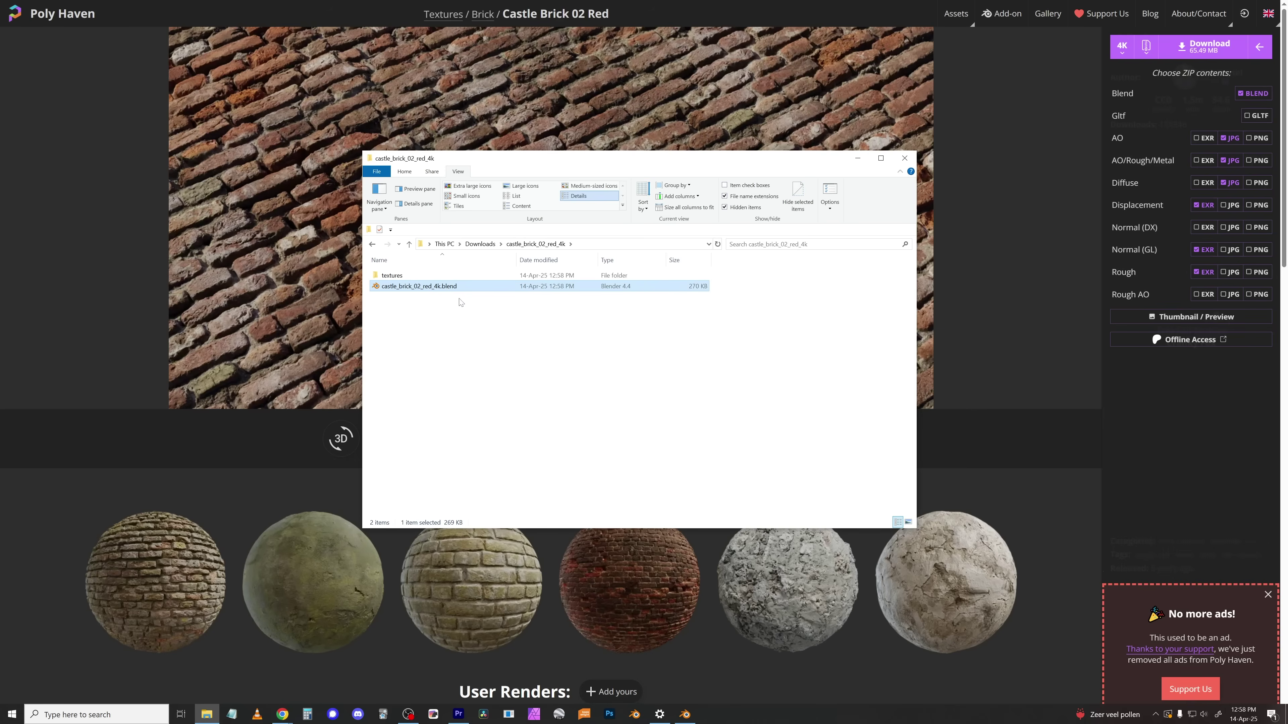
pyautogui.press('Up')
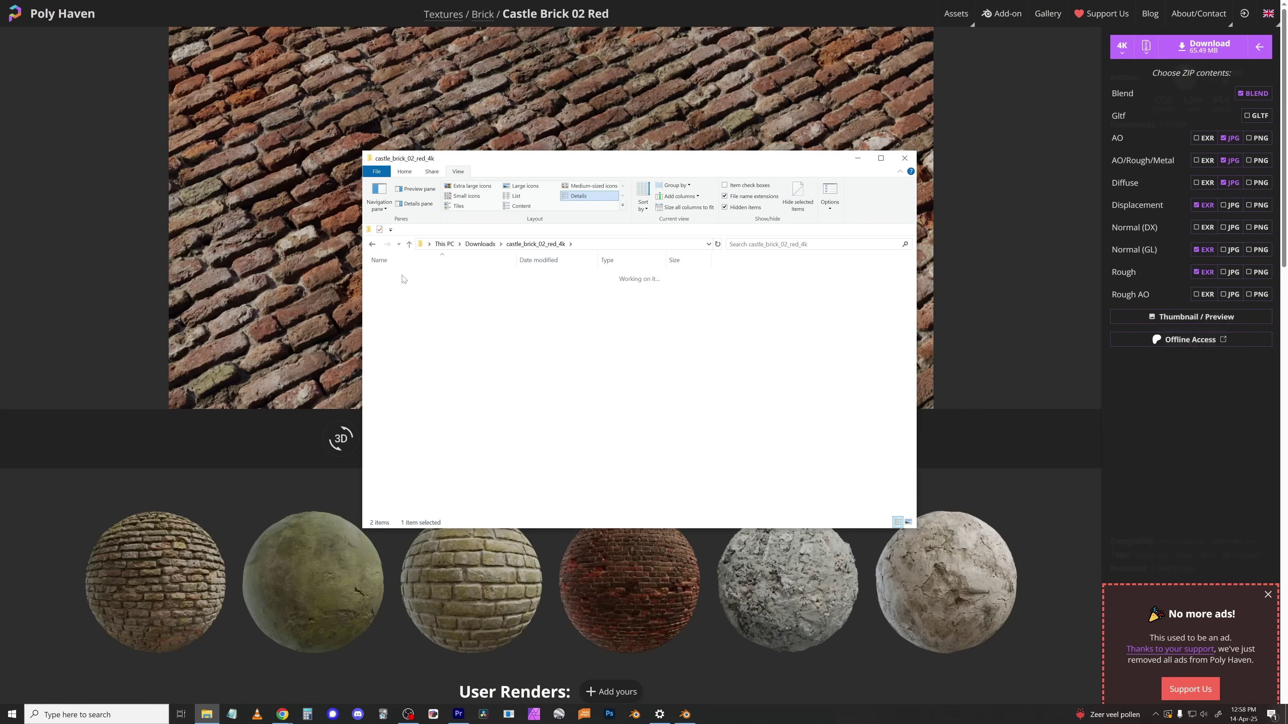
pyautogui.press('Return')
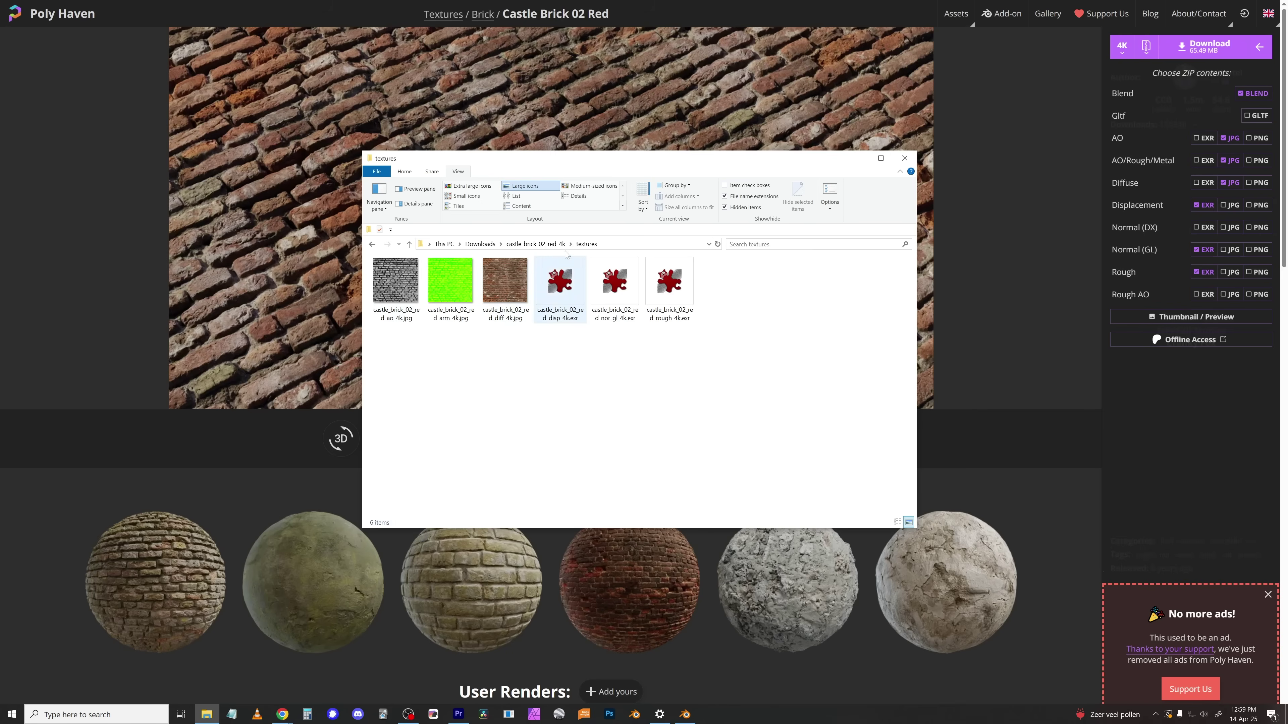
pyautogui.click(578, 196)
pyautogui.moveTo(453, 259); pyautogui.dragTo(518, 259)
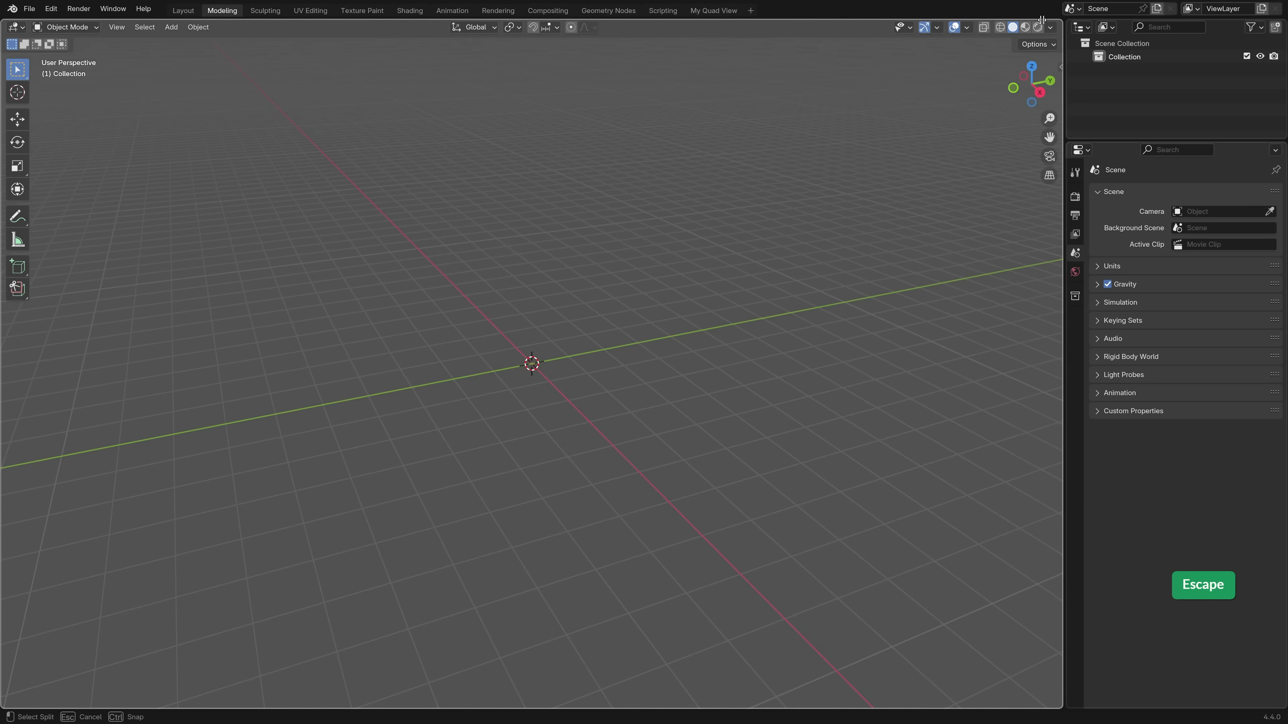
# Step: Switch to Blender, split the 3D viewport vertically and turn the new area into a Shader Editor
pyautogui.moveTo(1041, 19); pyautogui.dragTo(629, 20)
pyautogui.click(650, 28)
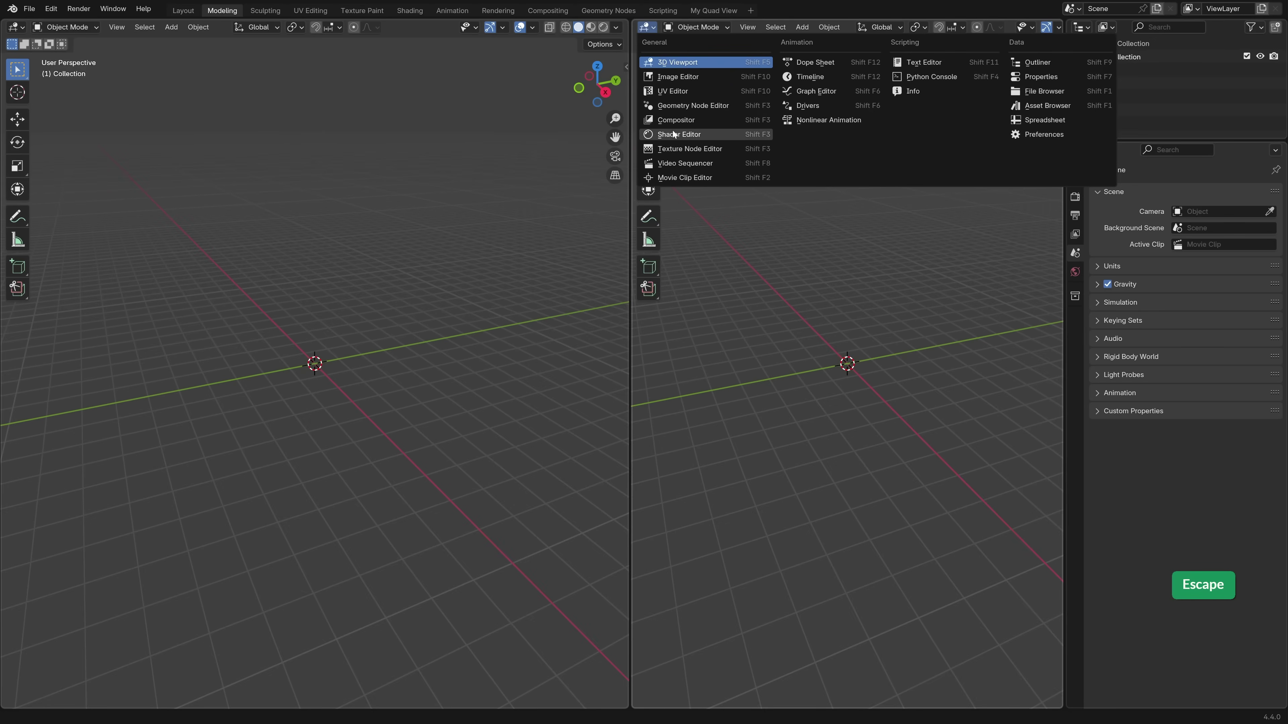
pyautogui.click(704, 134)
# Step: Add a UV sphere at the world origin and apply Shade Smooth to it
pyautogui.click(171, 27)
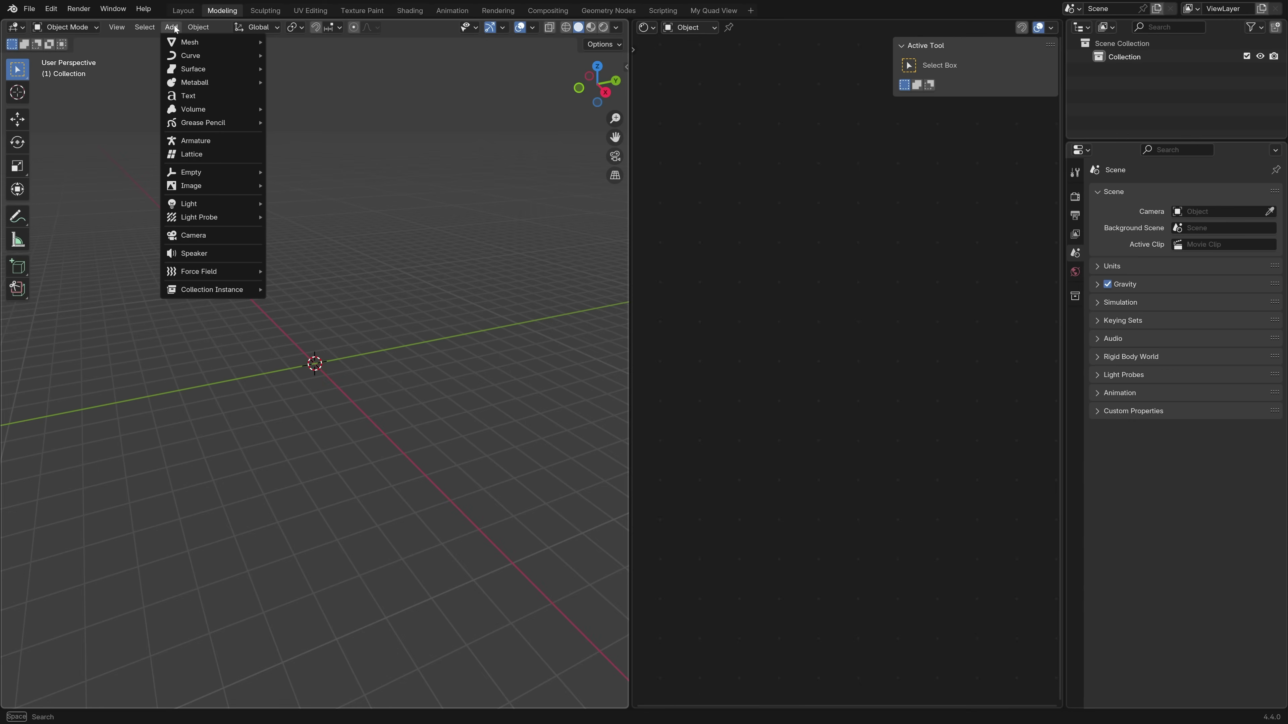
pyautogui.moveTo(178, 43)
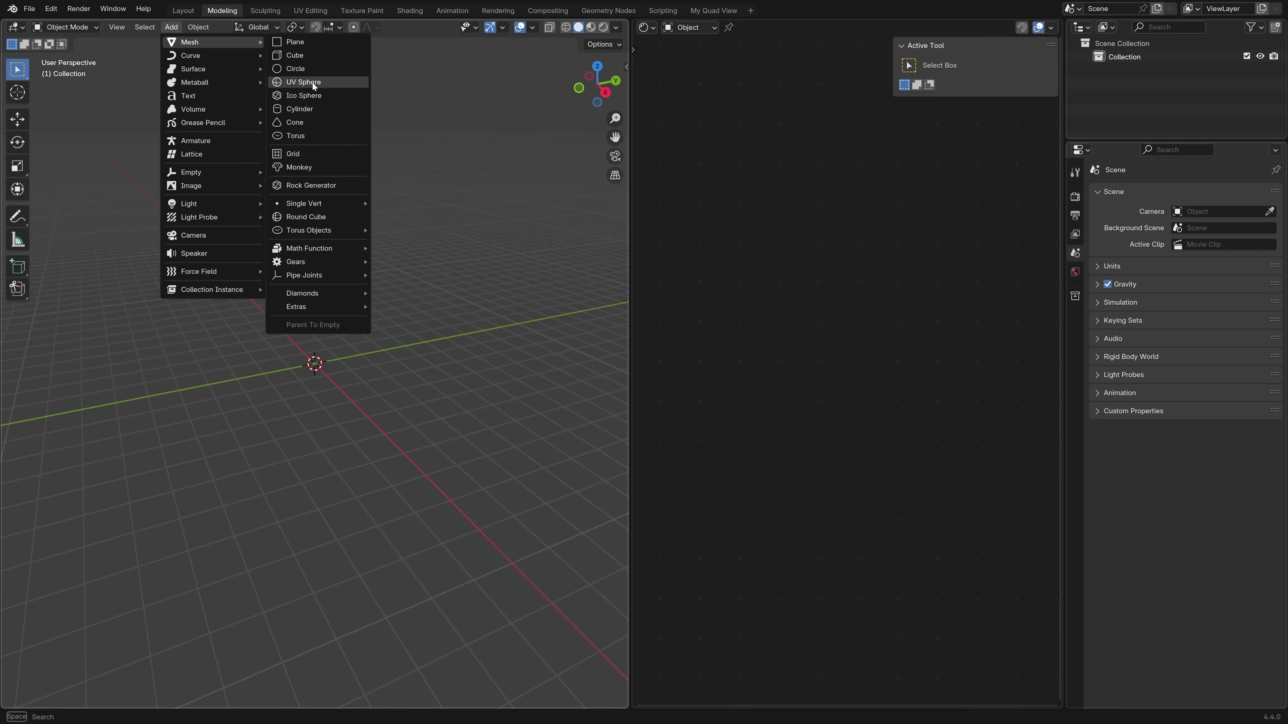
pyautogui.click(329, 83)
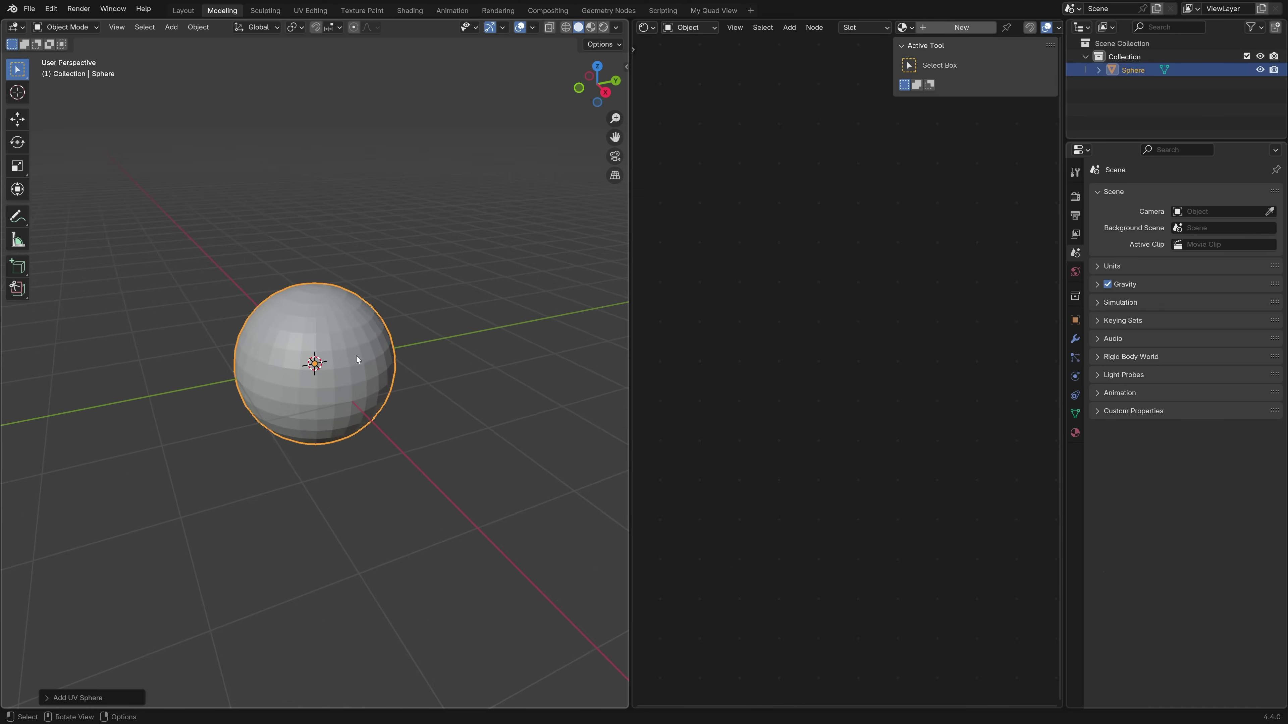
pyautogui.scroll(2, 345, 367)
pyautogui.rightClick(332, 295)
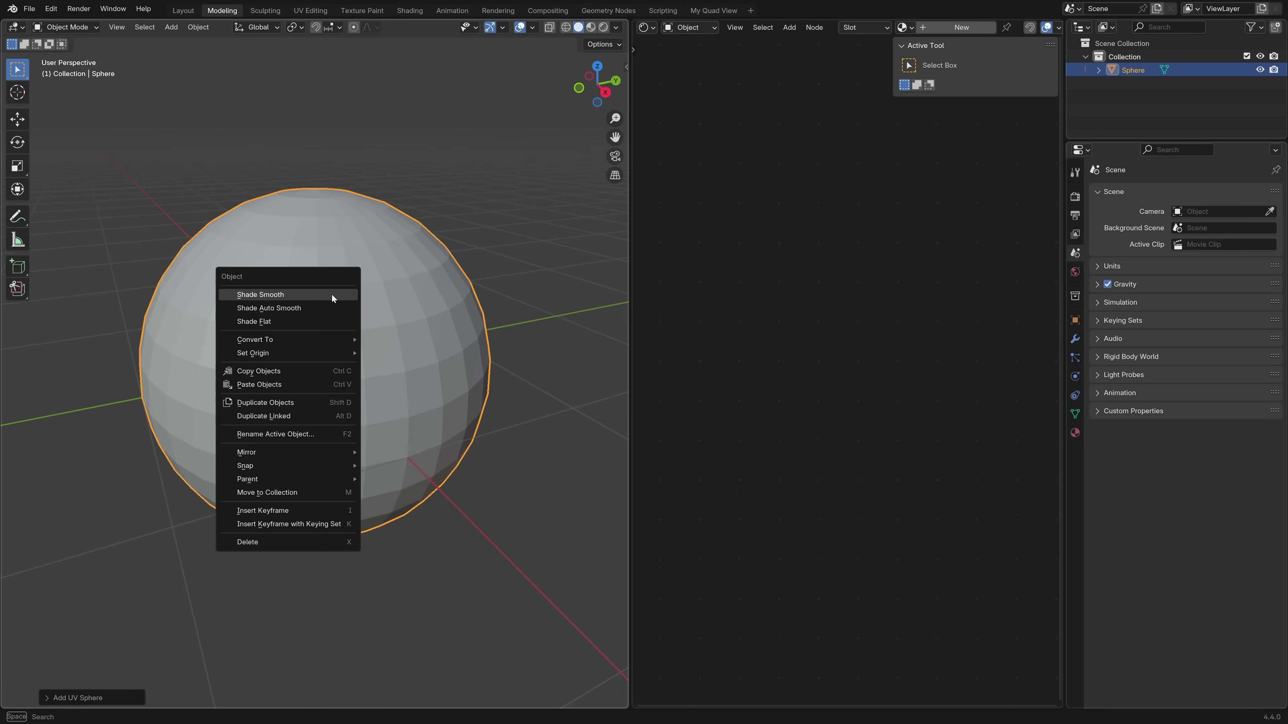
pyautogui.click(312, 295)
# Step: Add a Subdivision Surface modifier to the sphere
pyautogui.click(1075, 339)
pyautogui.click(1146, 195)
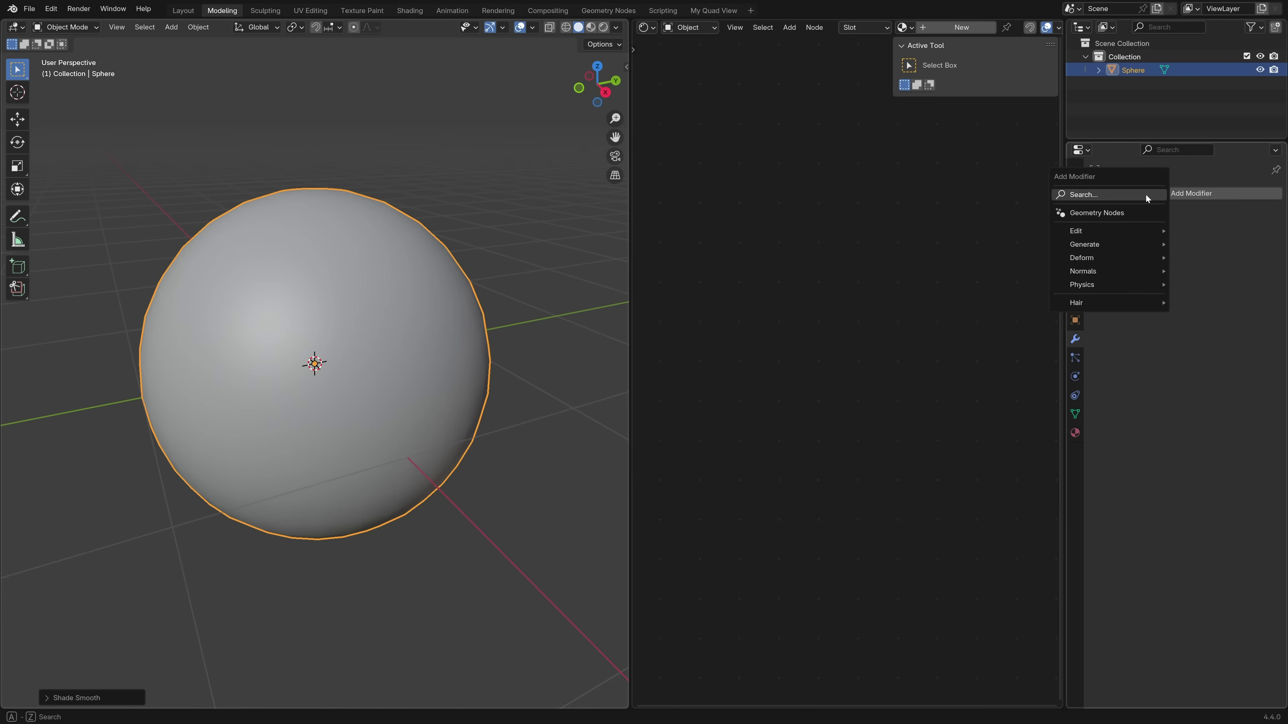
pyautogui.press('space')
pyautogui.press('Return')
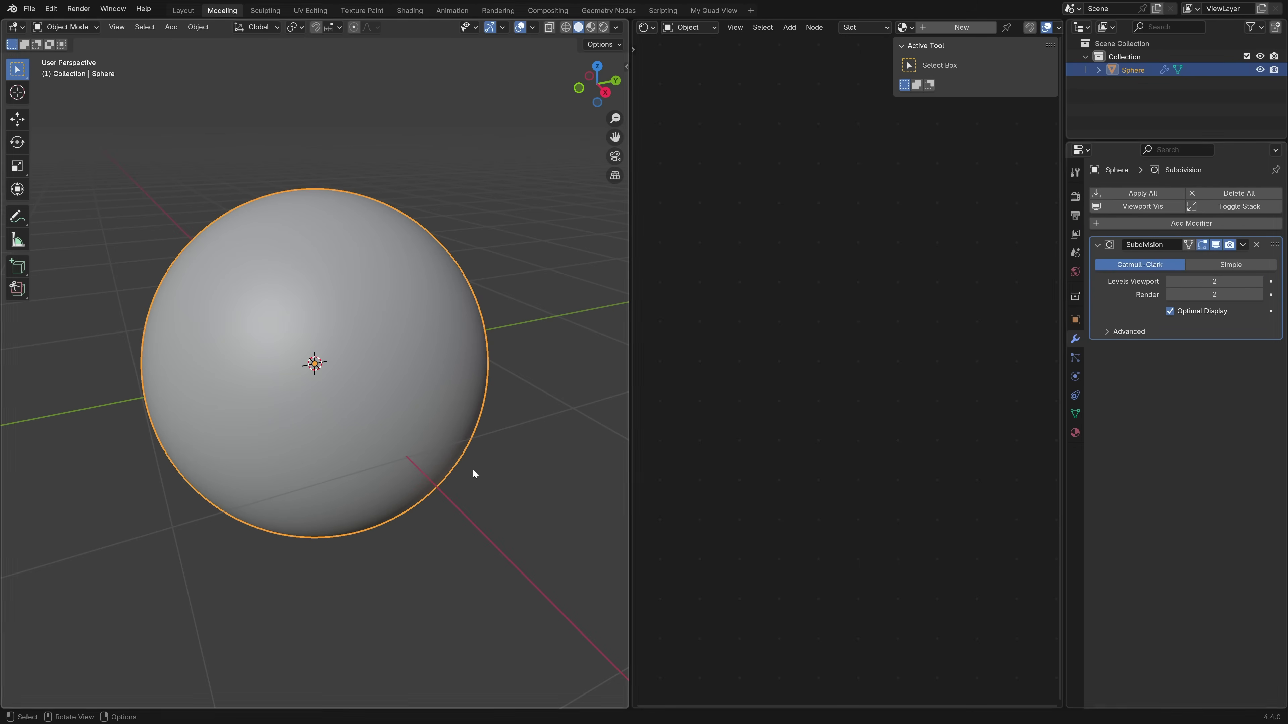
# Step: Create a new material for the sphere and load all six castle_brick_02_red maps onto its Principled BSDF with Principled Texture Setup
pyautogui.click(1075, 432)
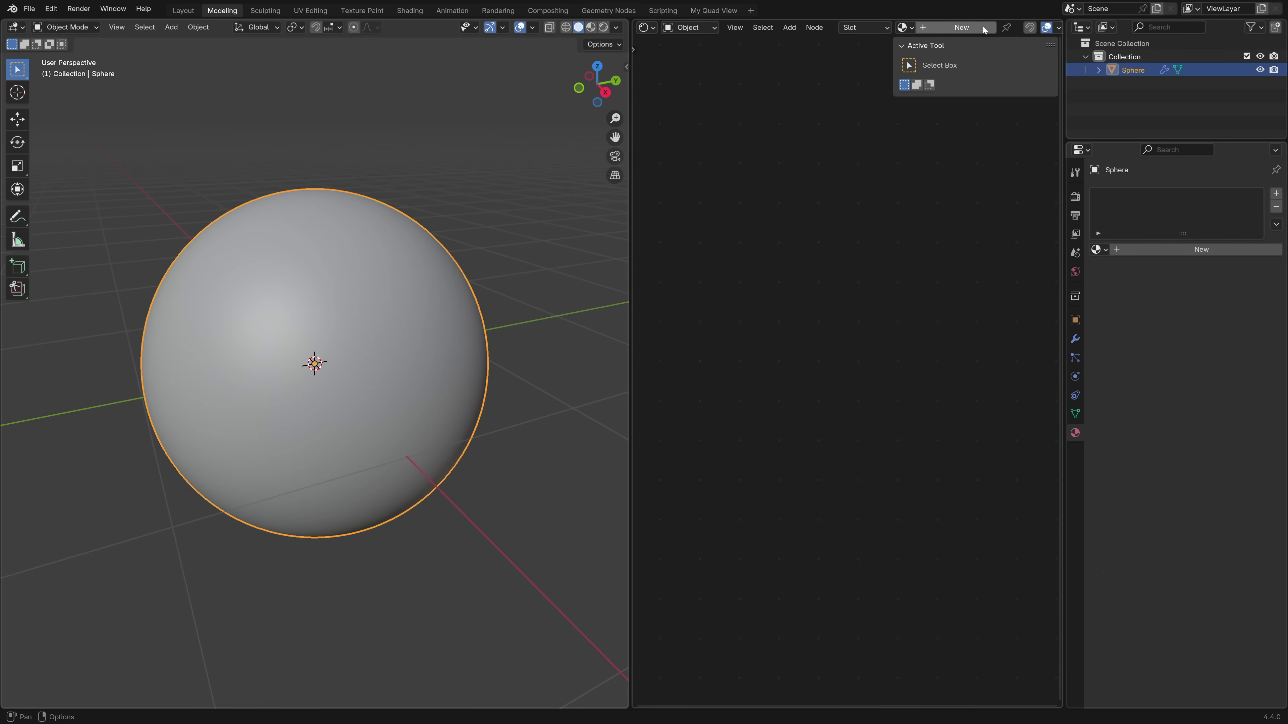
pyautogui.click(961, 27)
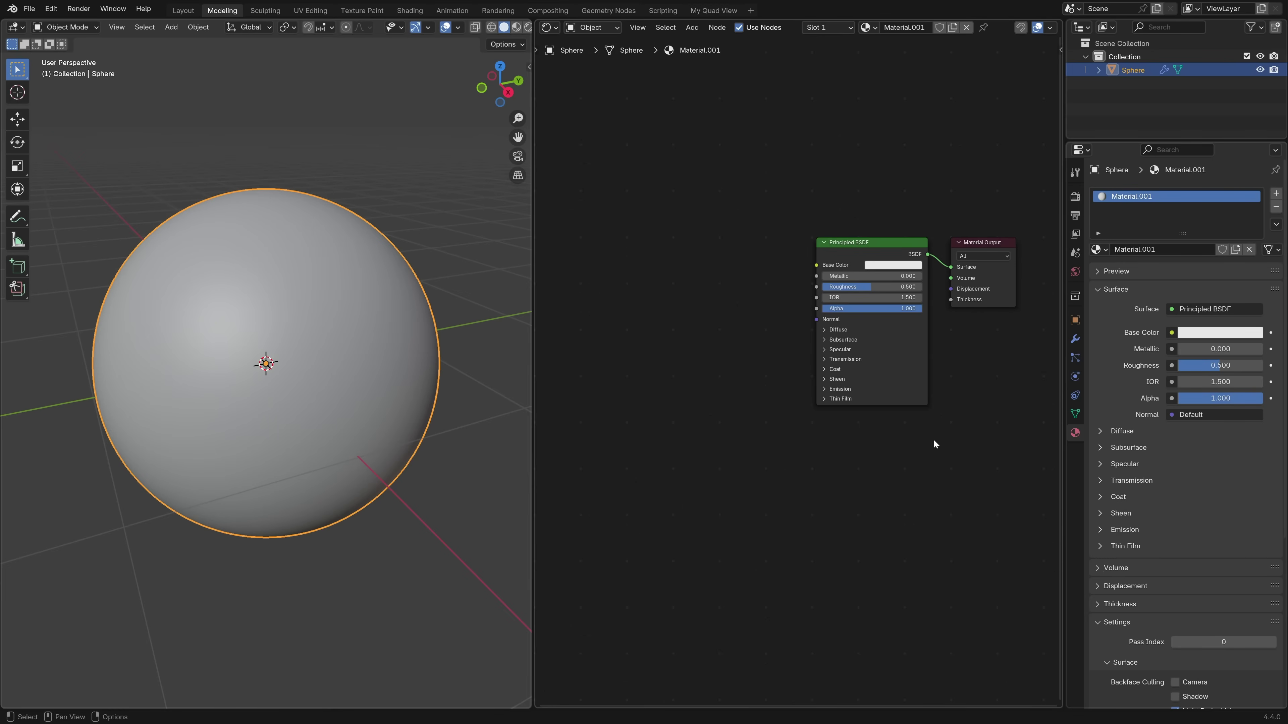
pyautogui.click(883, 245)
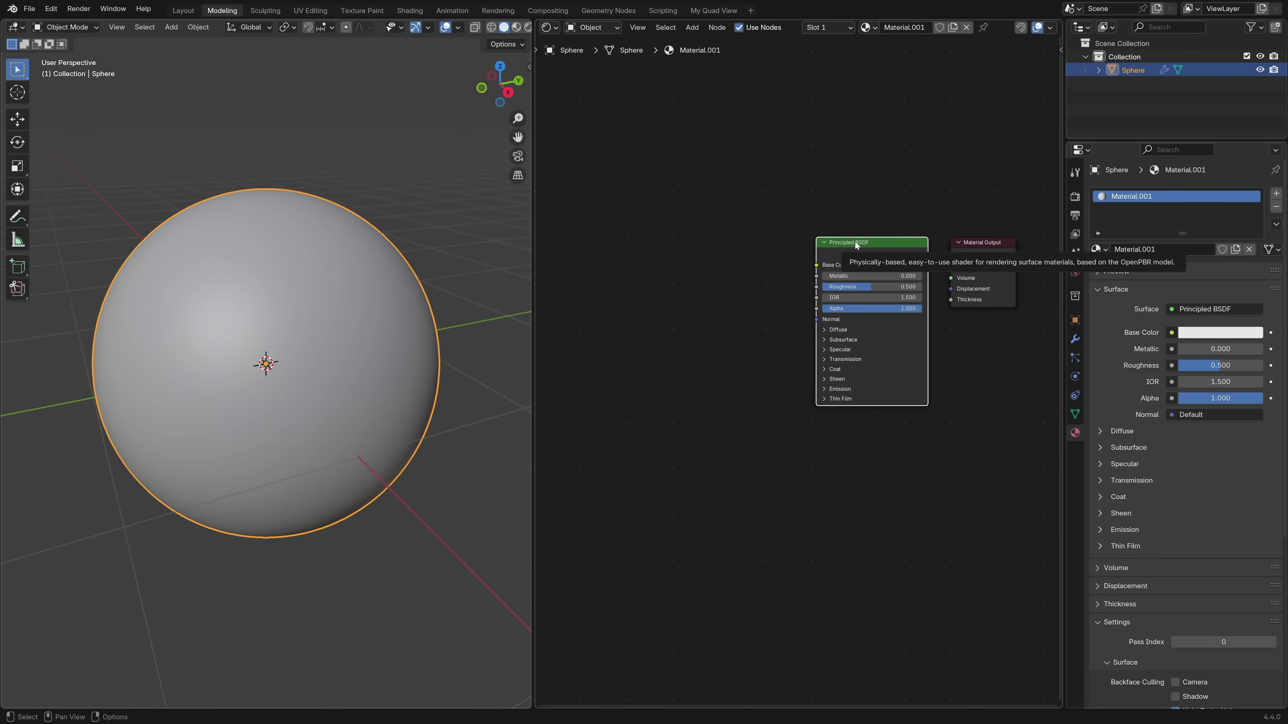
pyautogui.hotkey('ctrl', 'shift', 't')
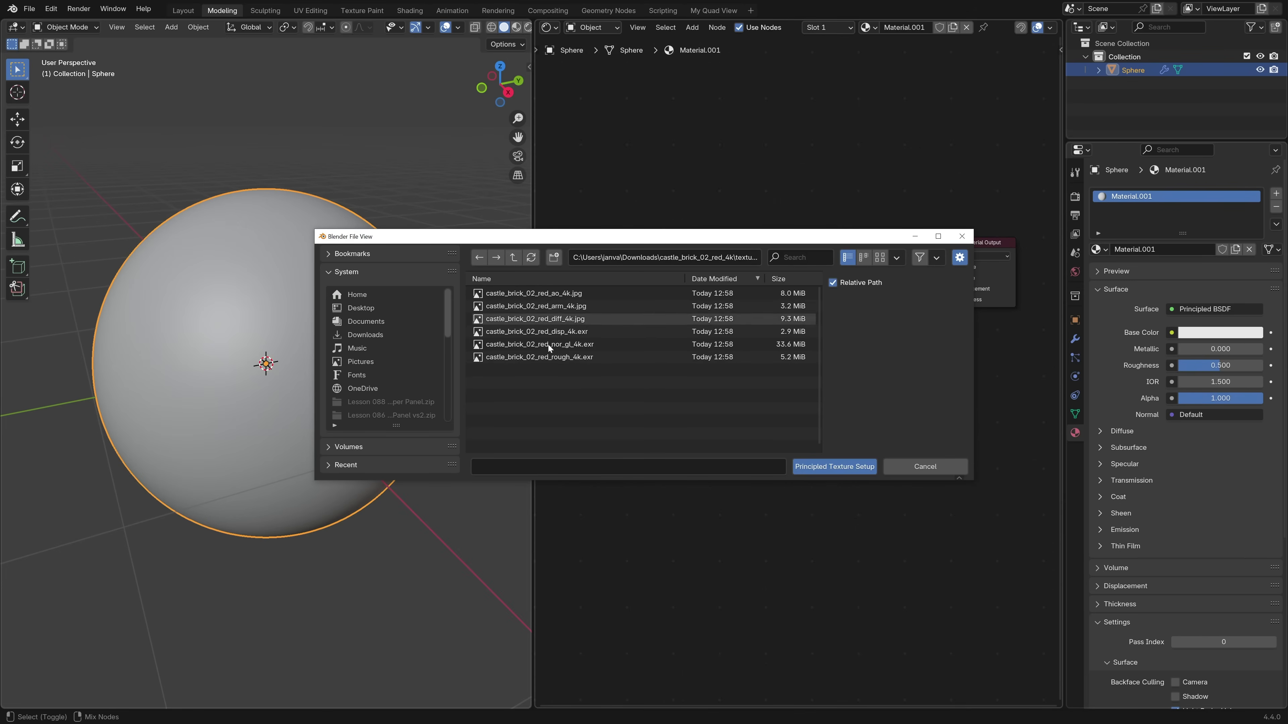
pyautogui.moveTo(567, 392); pyautogui.dragTo(517, 294)
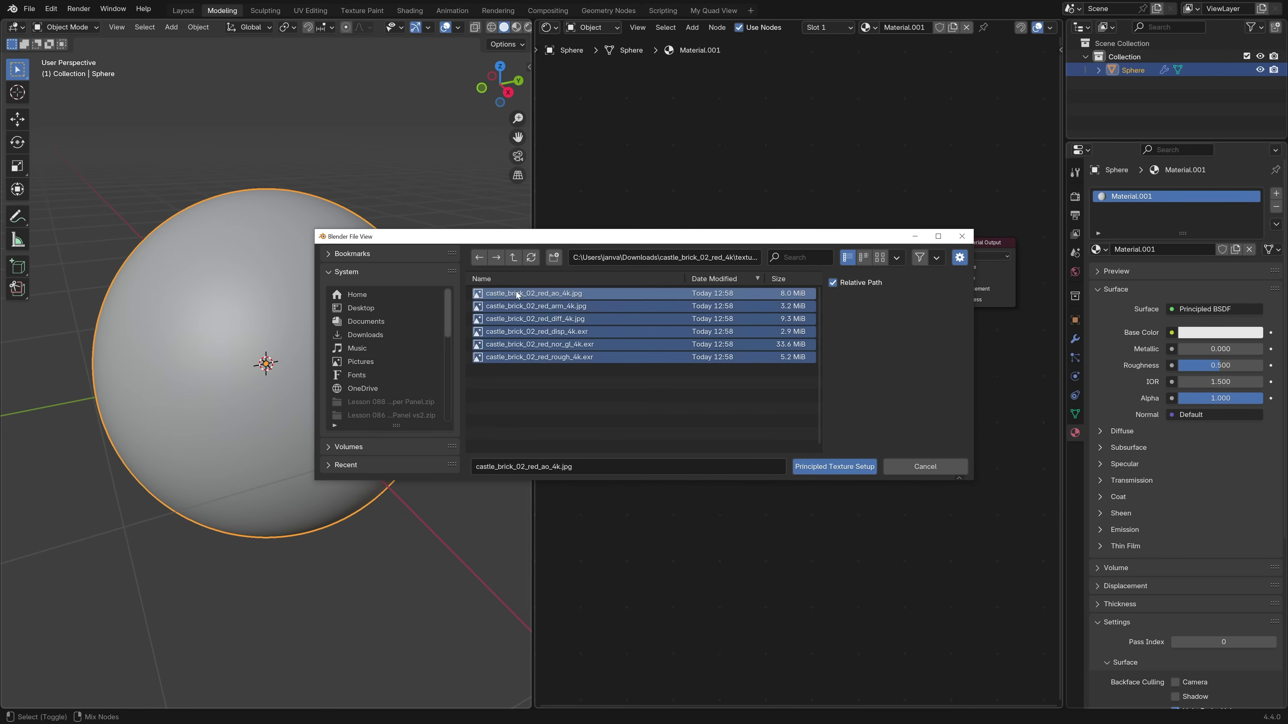
pyautogui.click(829, 467)
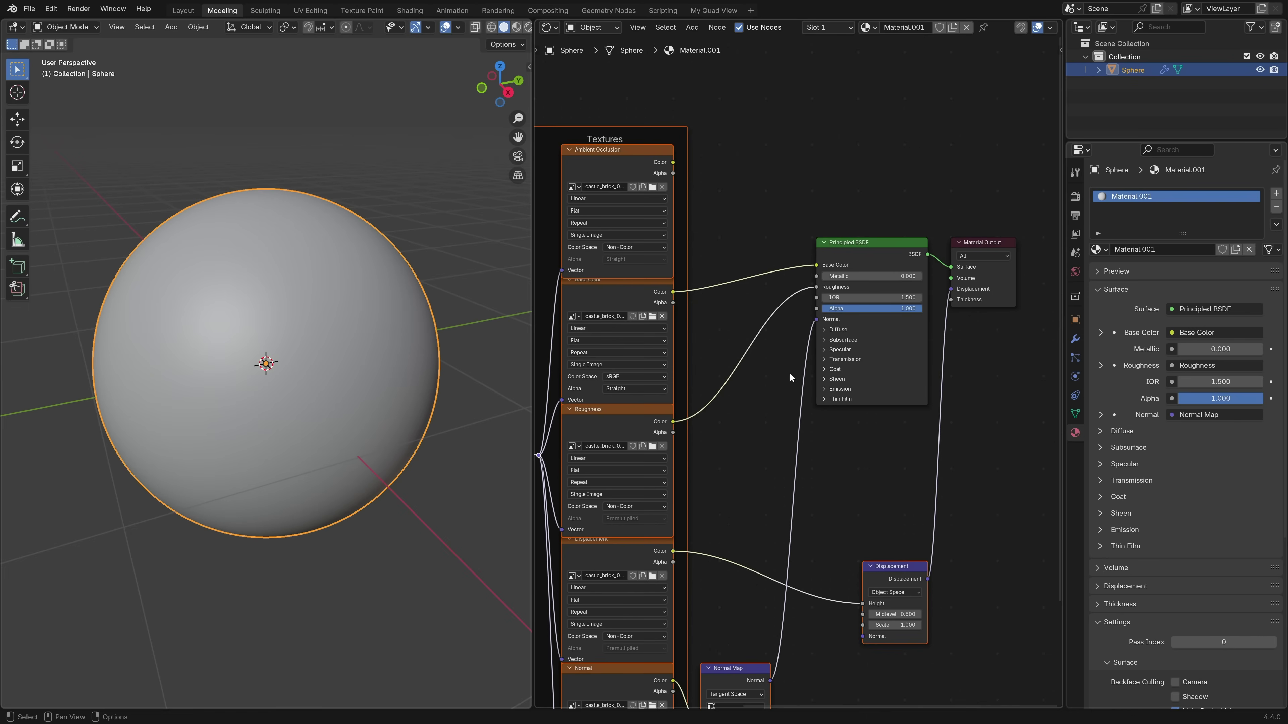
# Step: Examine the mapping, texture, normal map and displacement nodes linked to the material's shader
pyautogui.scroll(-2, 727, 282)
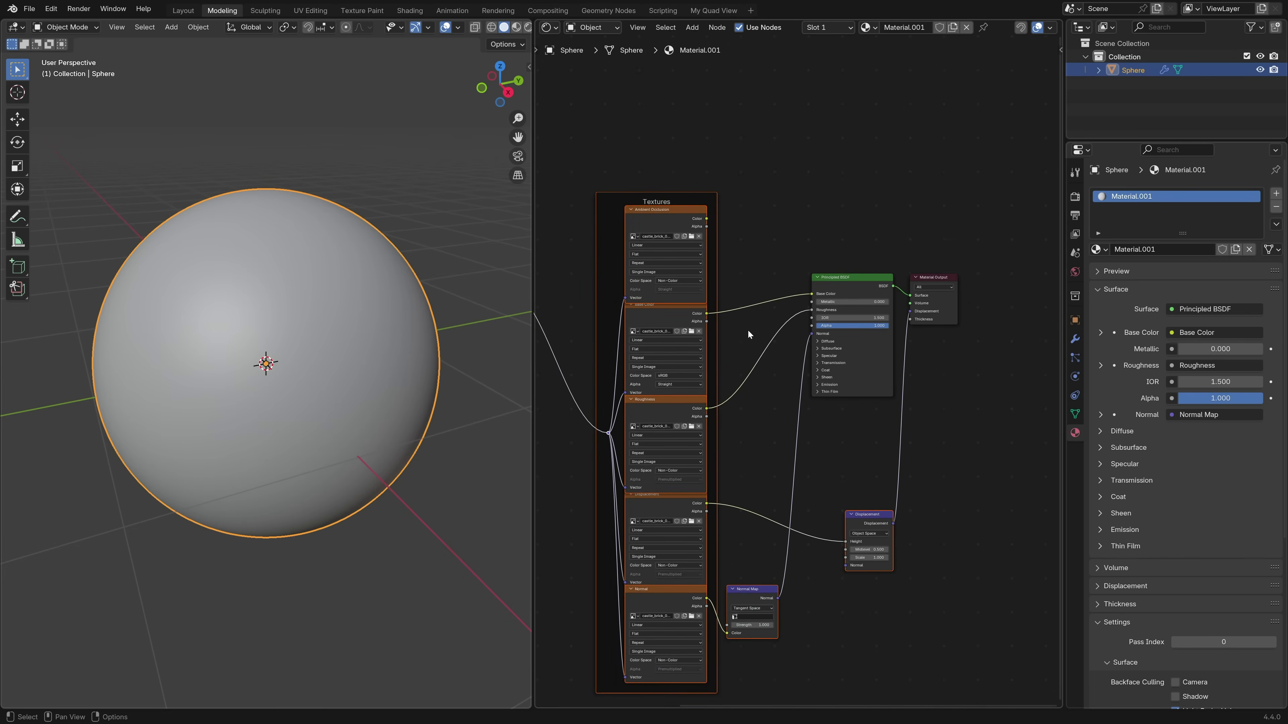
pyautogui.scroll(-2, 745, 325)
pyautogui.scroll(2, 718, 282)
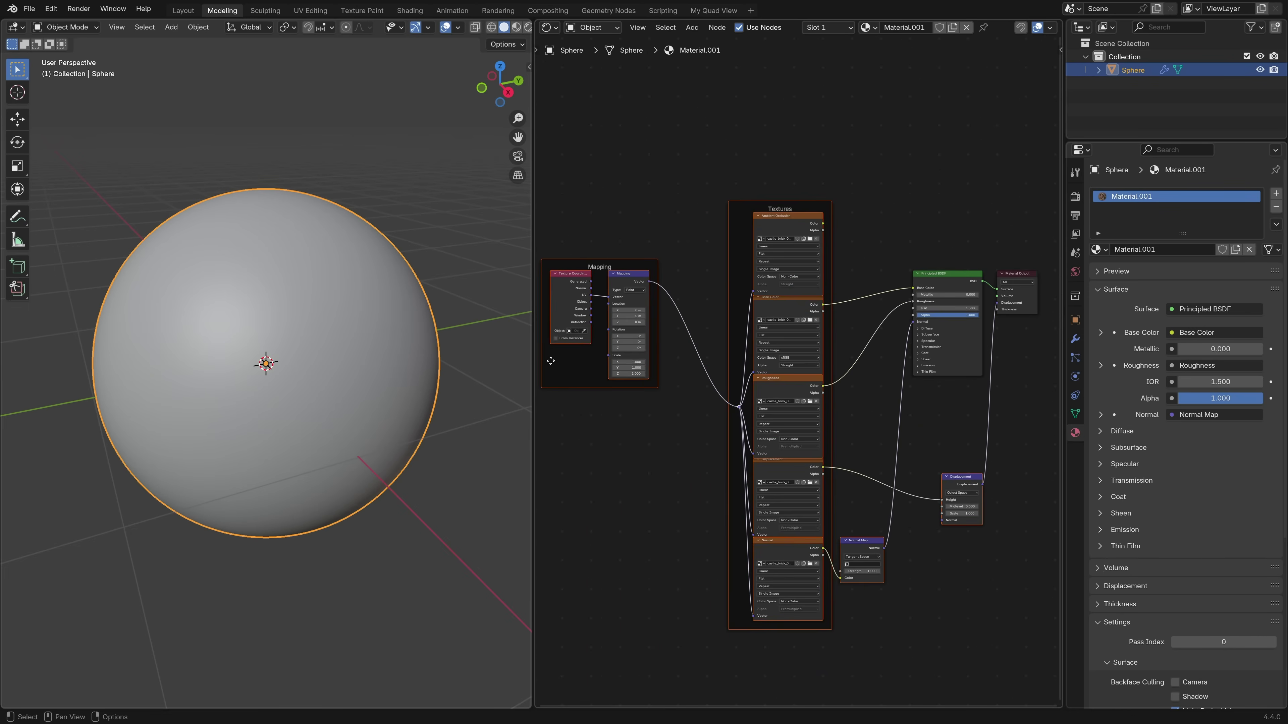
pyautogui.scroll(2, 773, 251)
pyautogui.scroll(1, 773, 251)
pyautogui.moveTo(773, 251); pyautogui.dragTo(752, 189, button='middle')
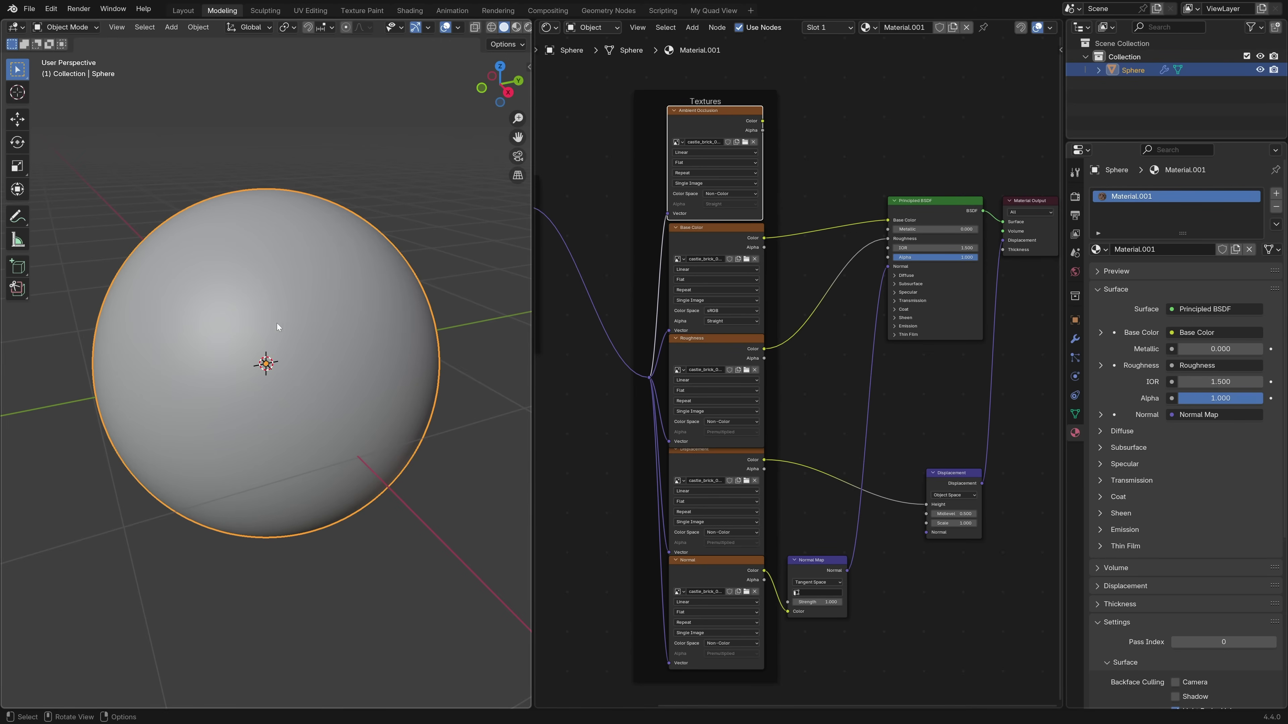
pyautogui.scroll(-2, 516, 29)
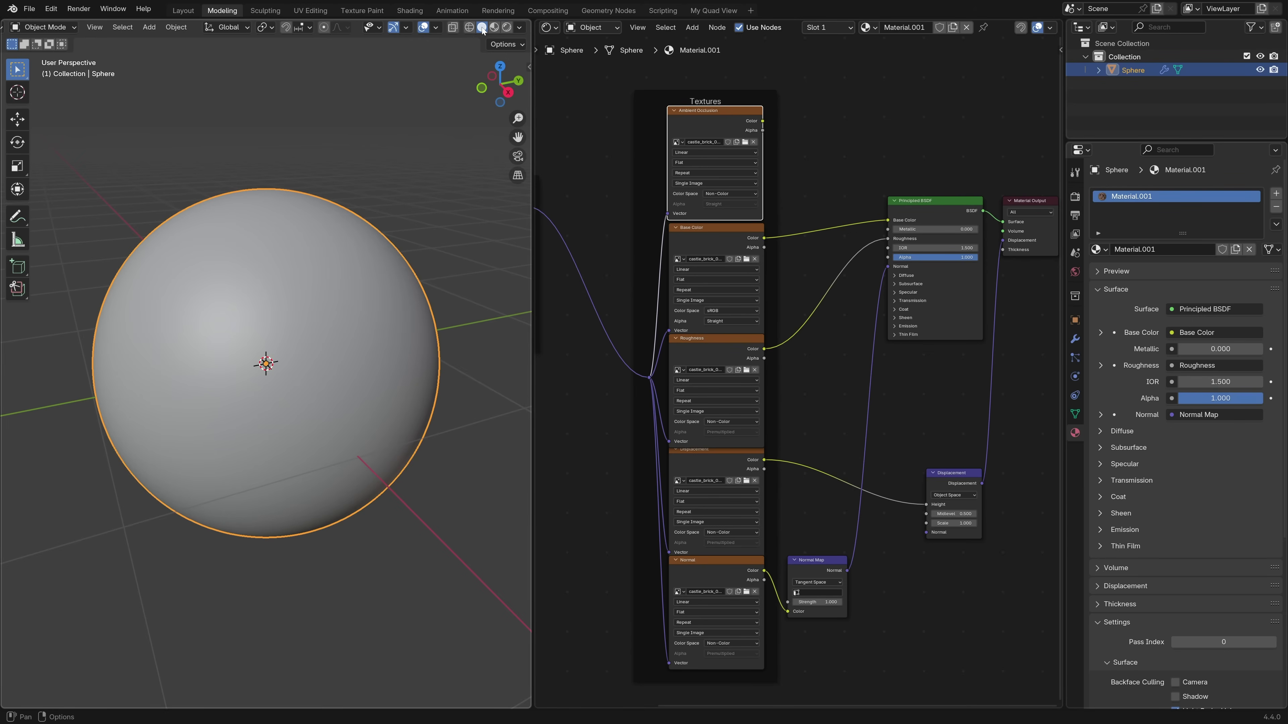
# Step: Show the viewport in Rendered shading and set the render engine to Cycles with GPU Compute as the device
pyautogui.click(506, 28)
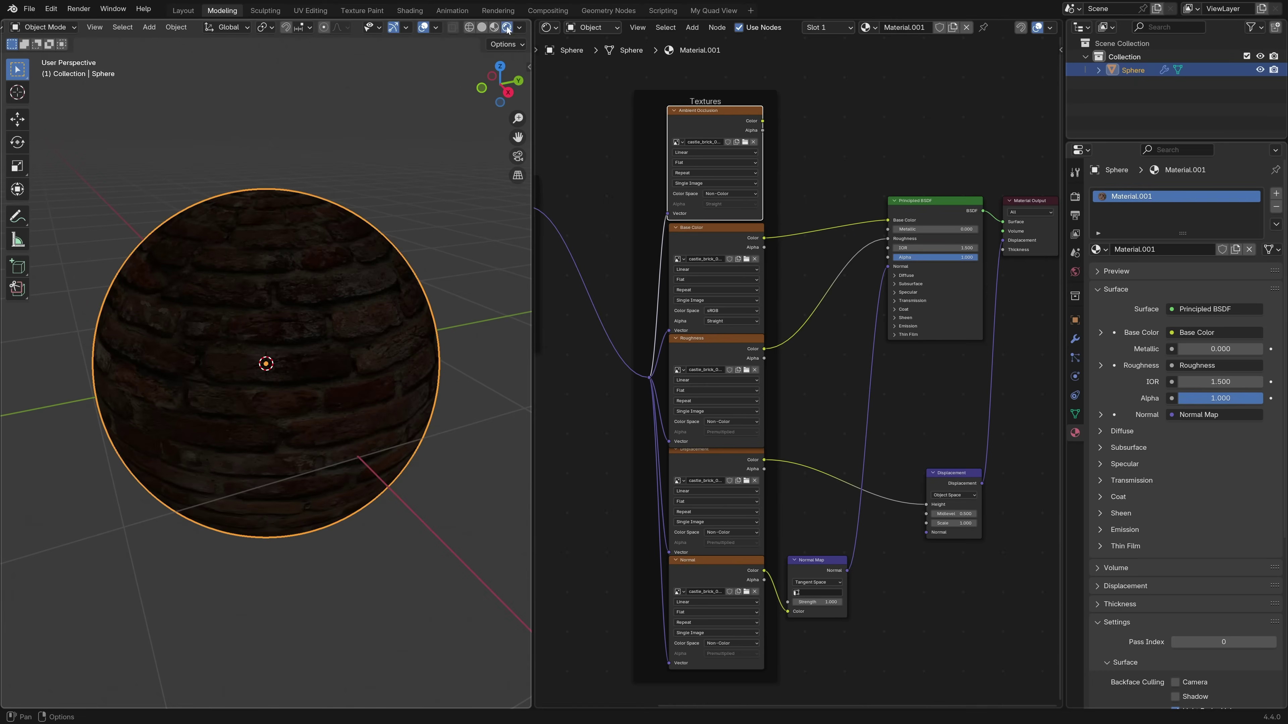
pyautogui.click(1074, 196)
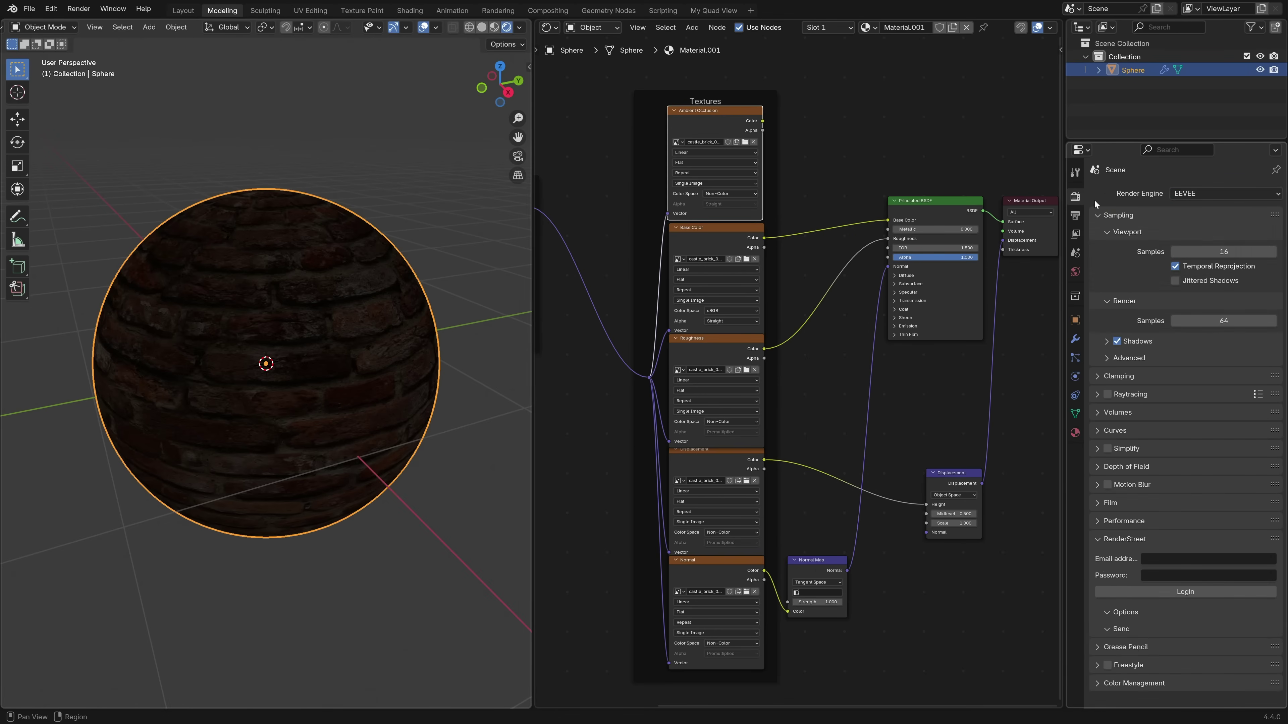
pyautogui.click(1223, 193)
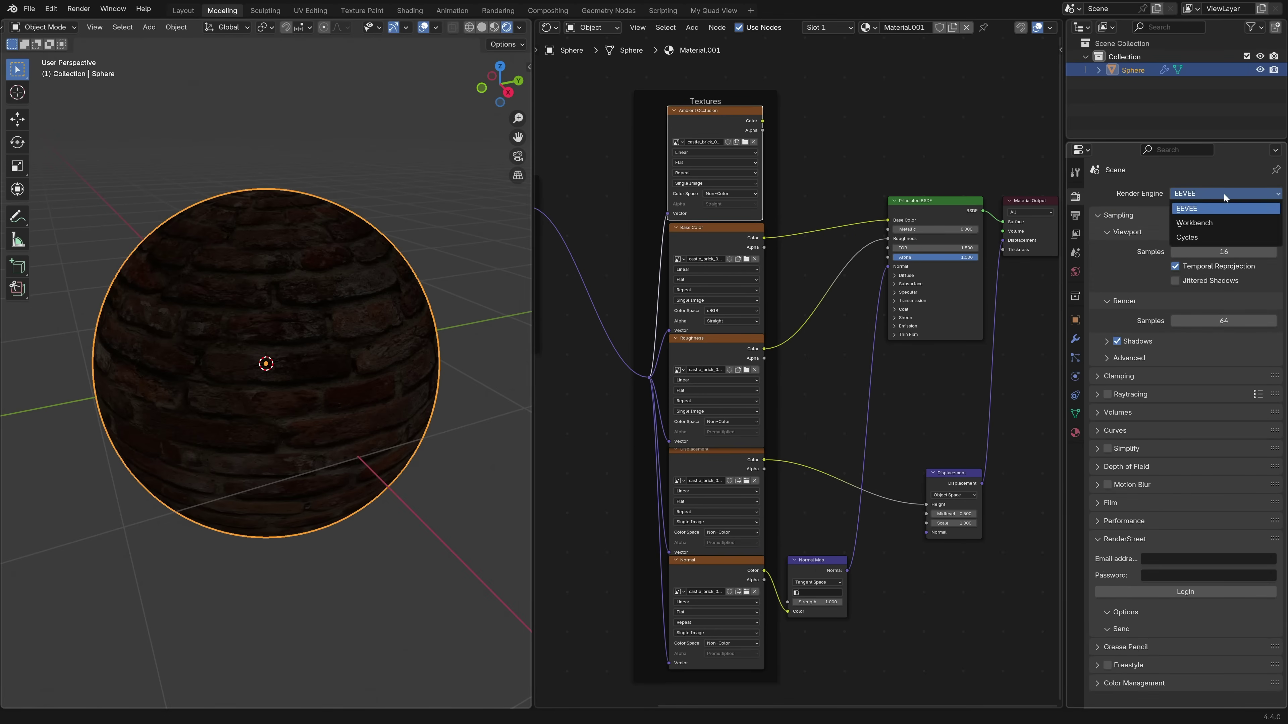
pyautogui.click(1207, 236)
pyautogui.click(1206, 228)
pyautogui.click(1223, 254)
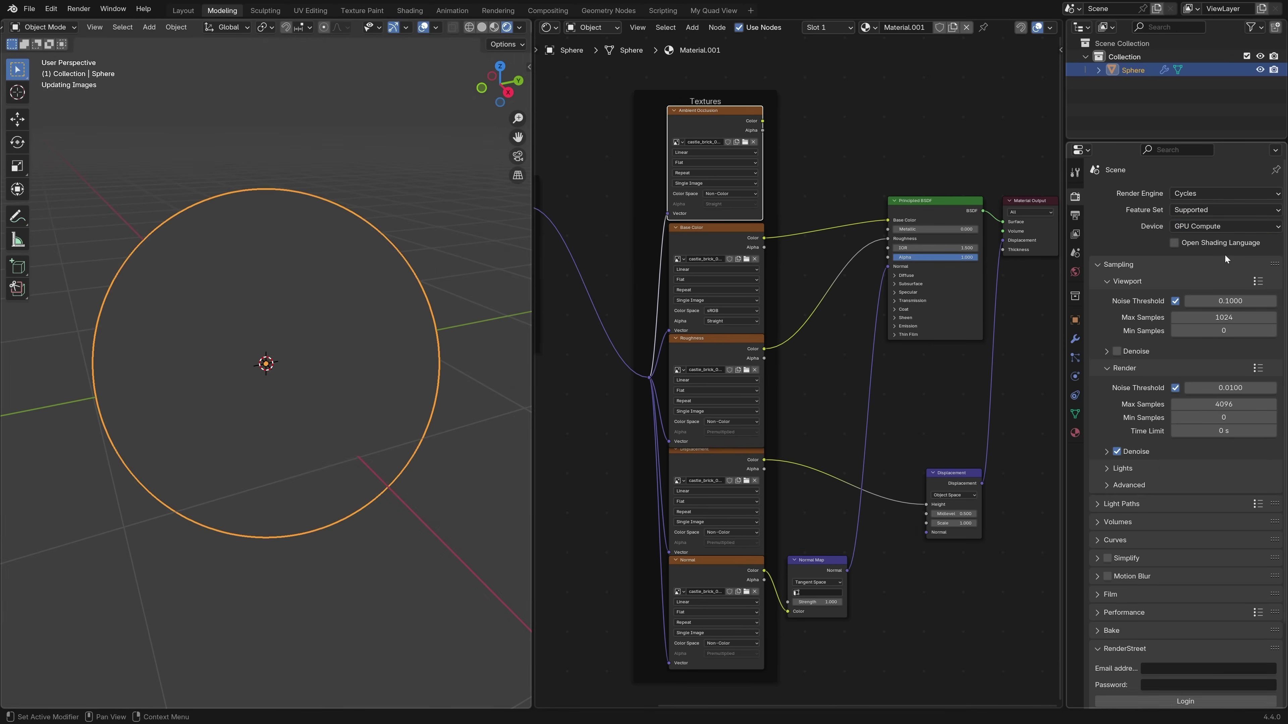
# Step: Enable viewport denoising and check the Cycles render device settings in the system preferences
pyautogui.click(1117, 351)
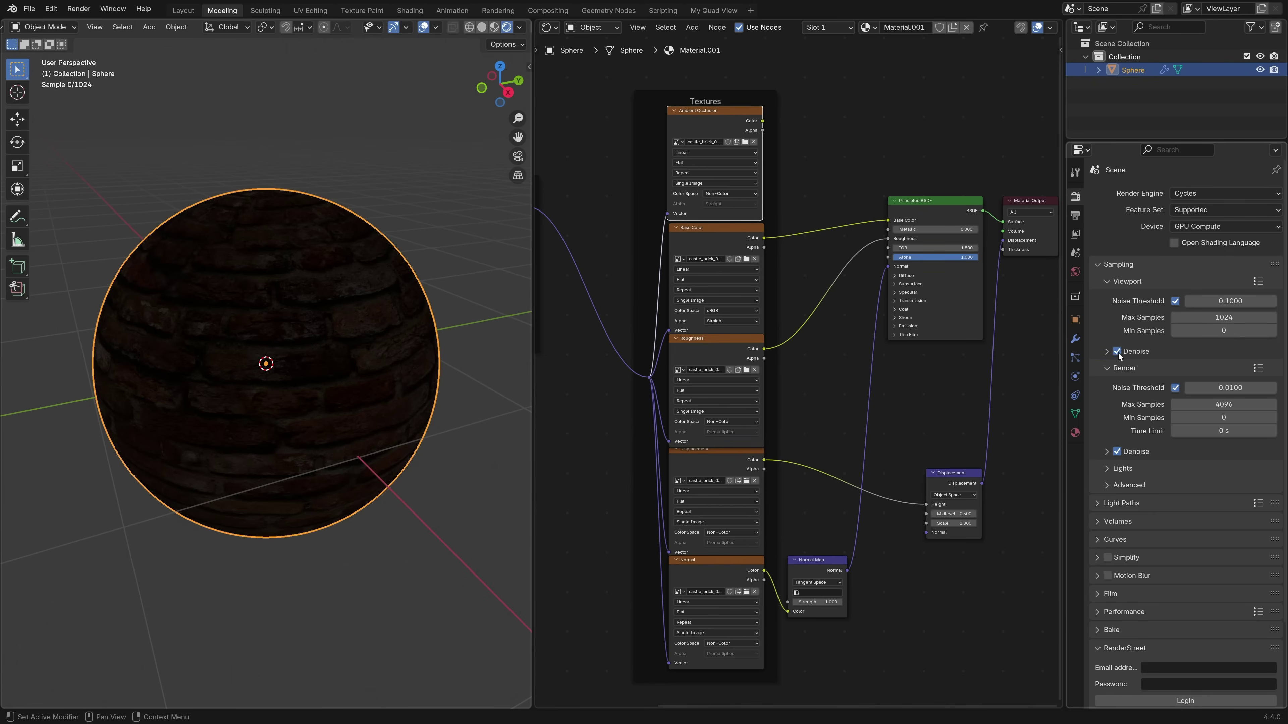
pyautogui.hotkey('ctrl', ',')
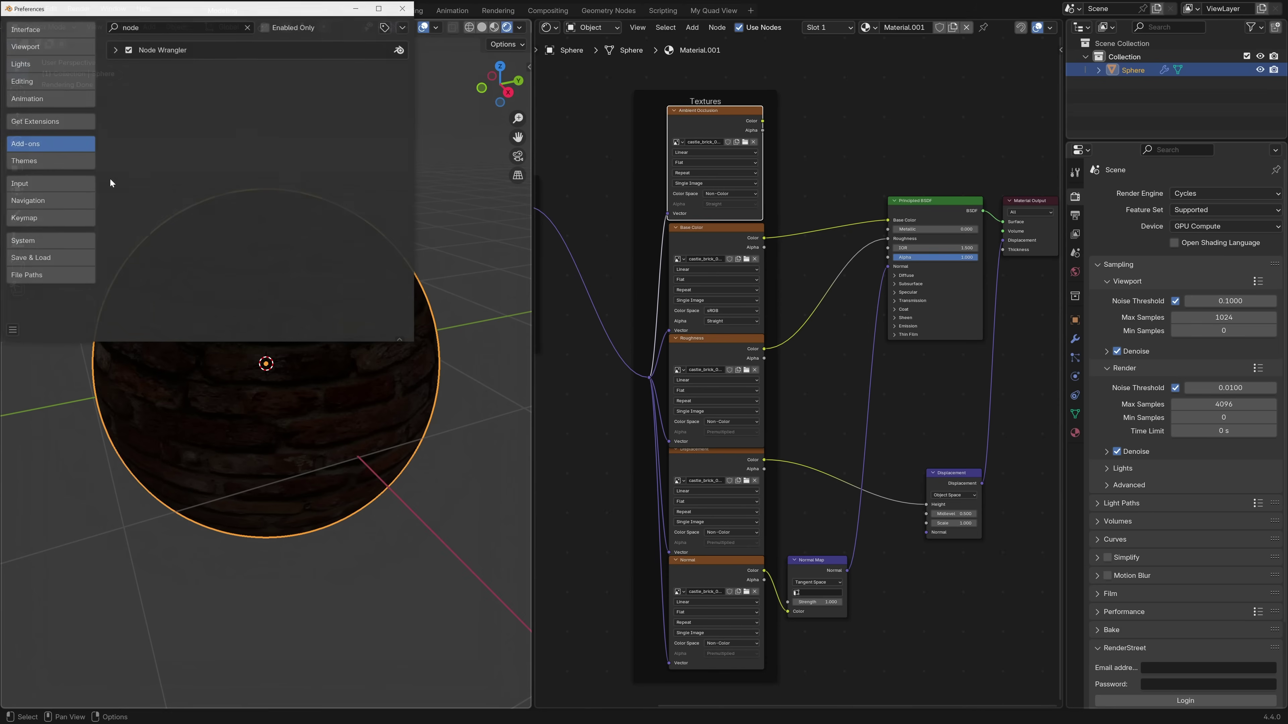
pyautogui.click(42, 239)
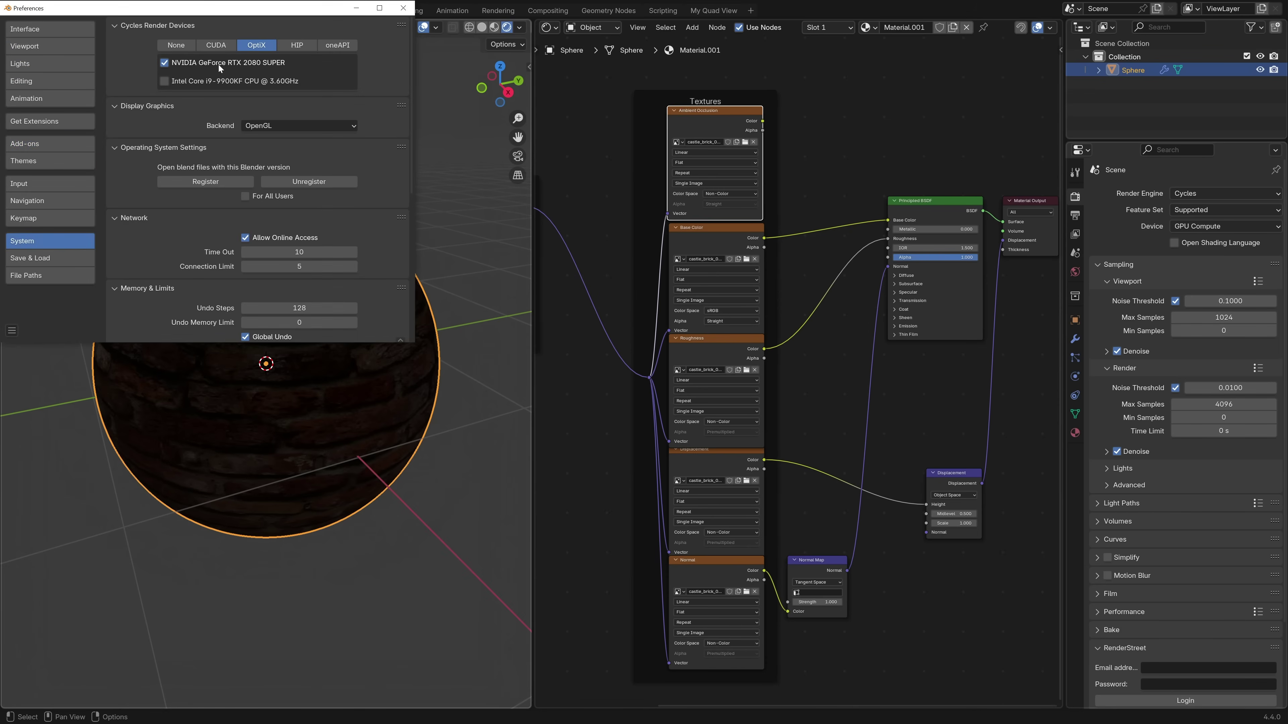
pyautogui.click(403, 8)
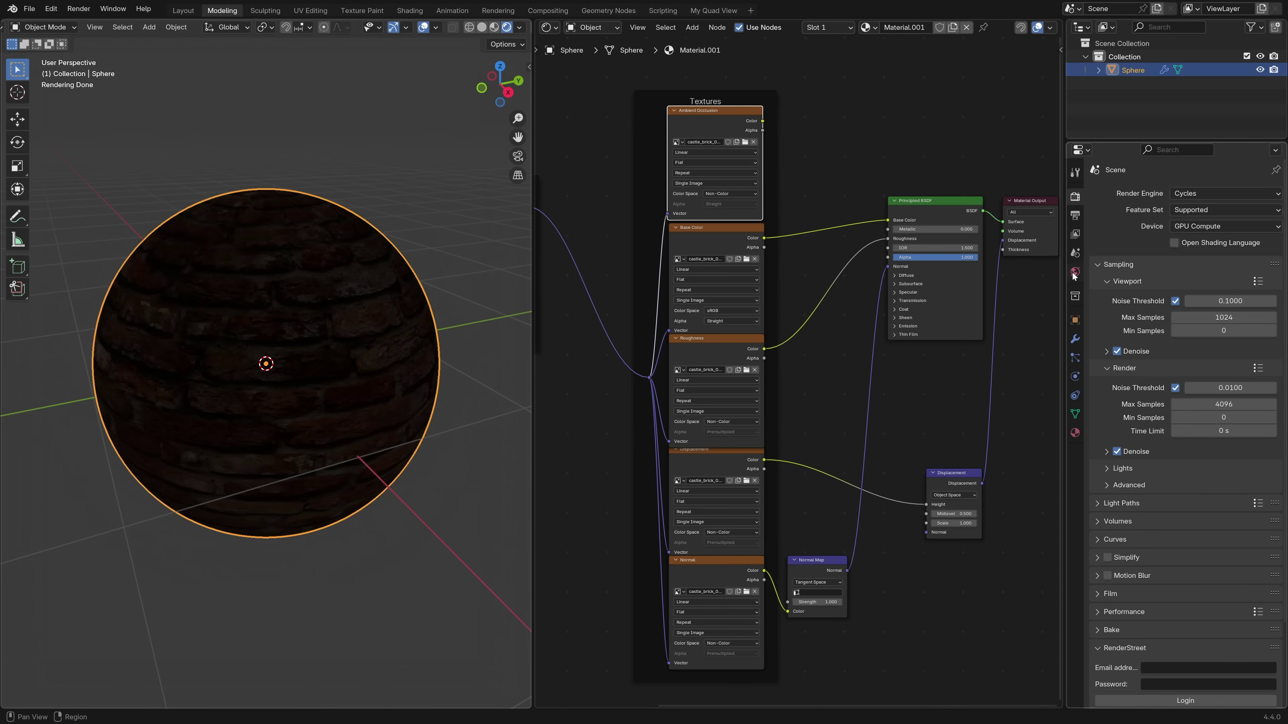
# Step: Try a world background strength of 5, then undo the change
pyautogui.click(1074, 272)
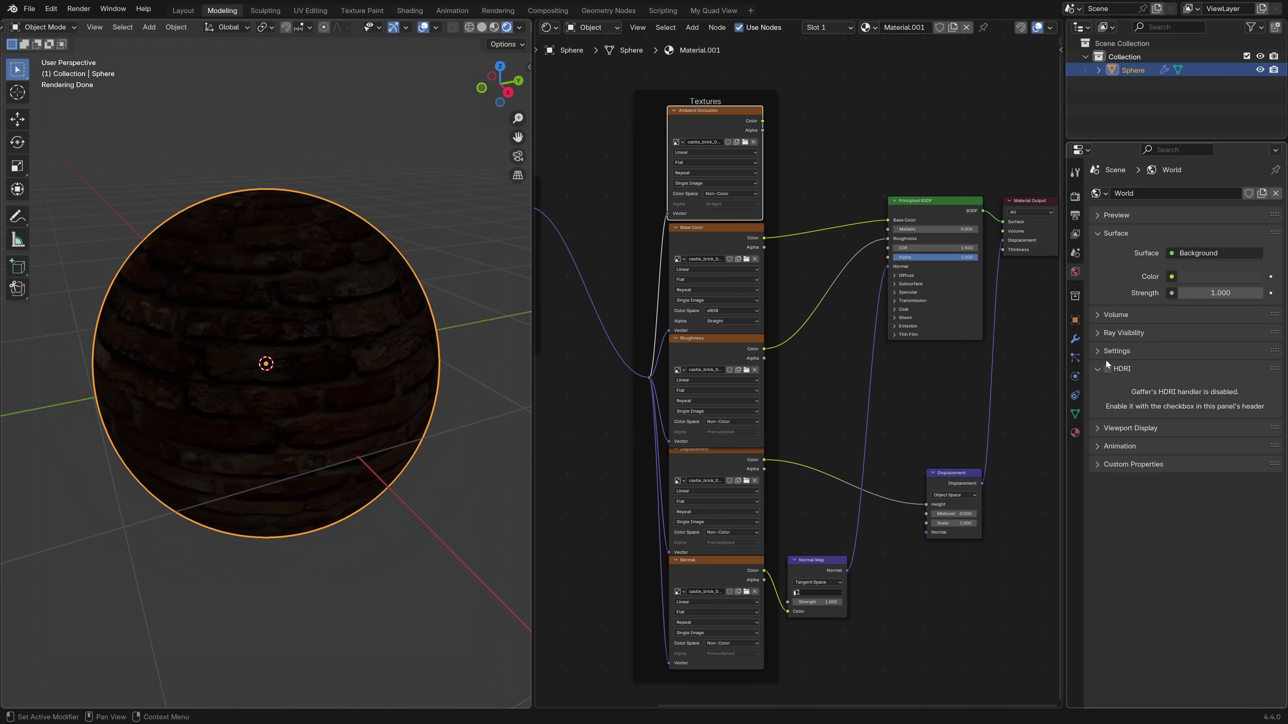
pyautogui.click(1184, 296)
pyautogui.write('5')
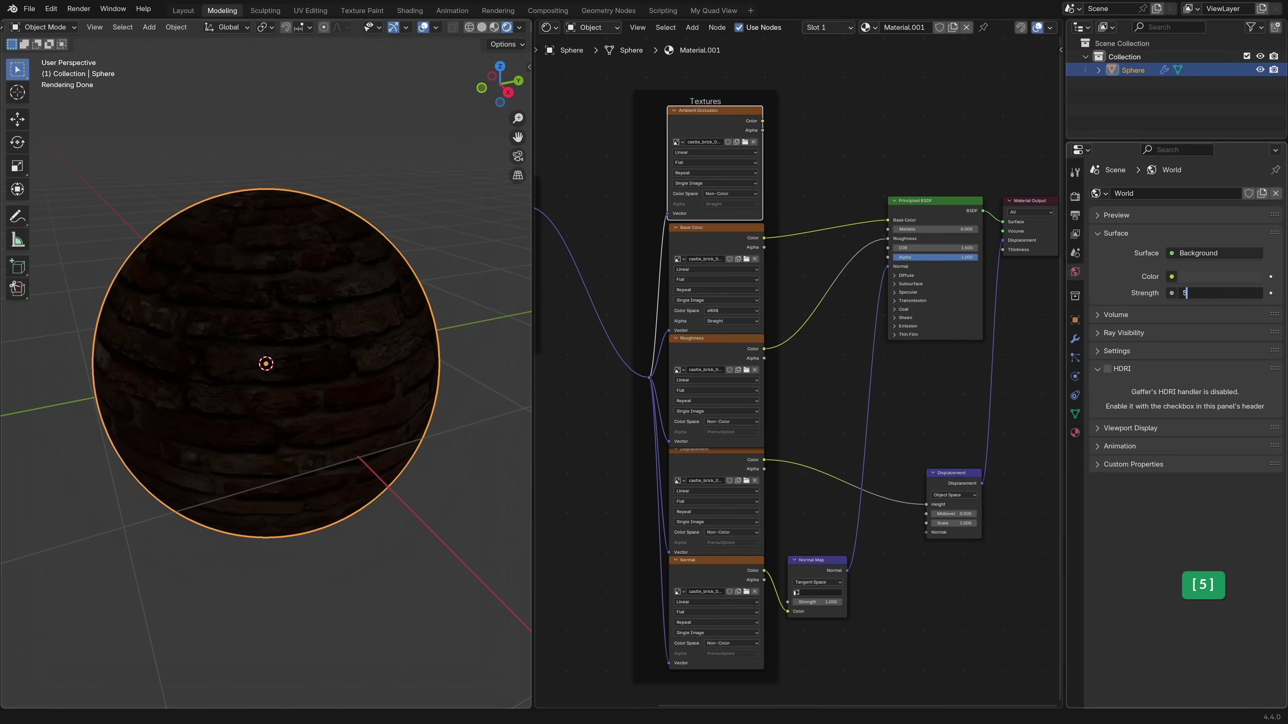
pyautogui.press('Return')
pyautogui.hotkey('ctrl', 'z')
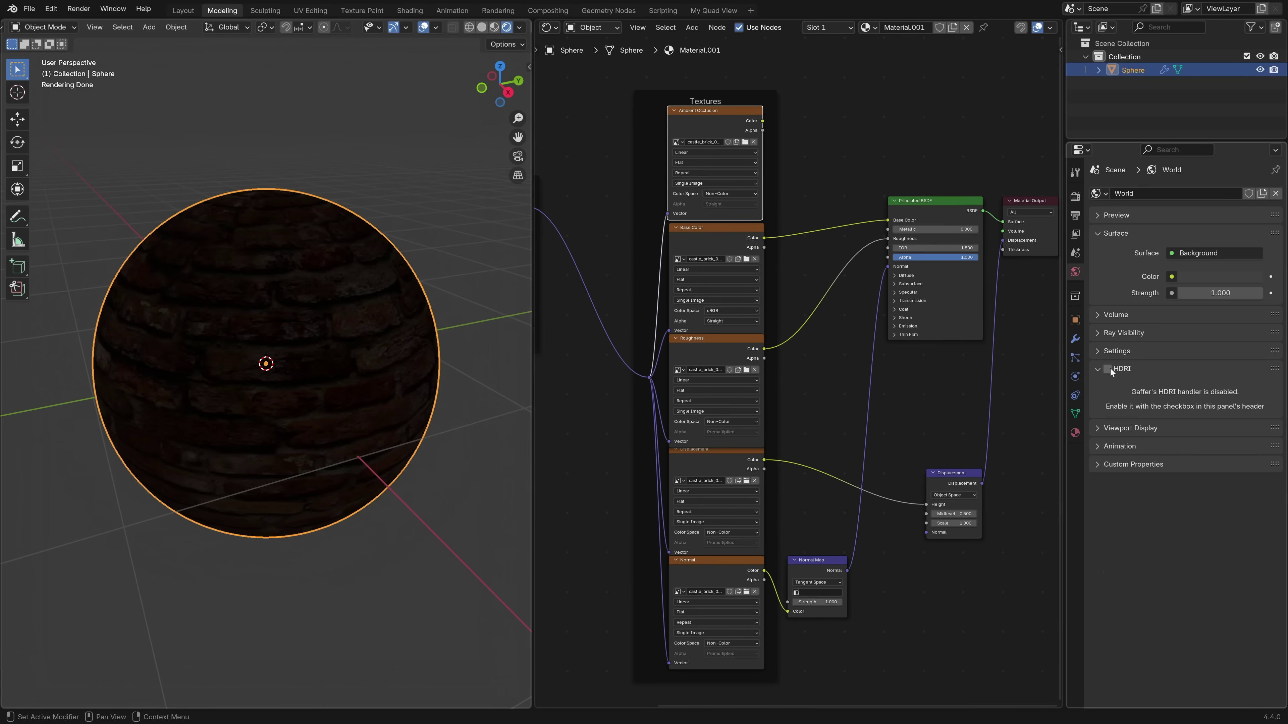
# Step: Enable the world's HDRI lighting with the Abandoned Bakery environment
pyautogui.click(1107, 370)
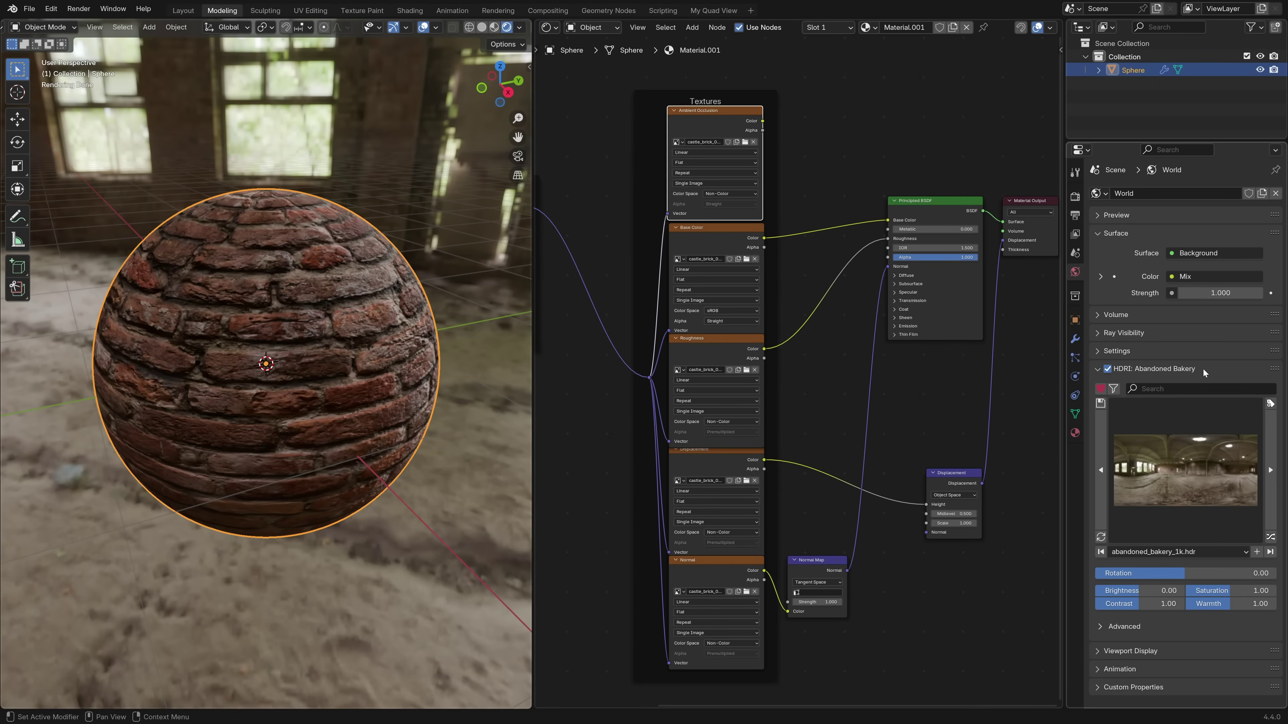
pyautogui.scroll(2, 318, 235)
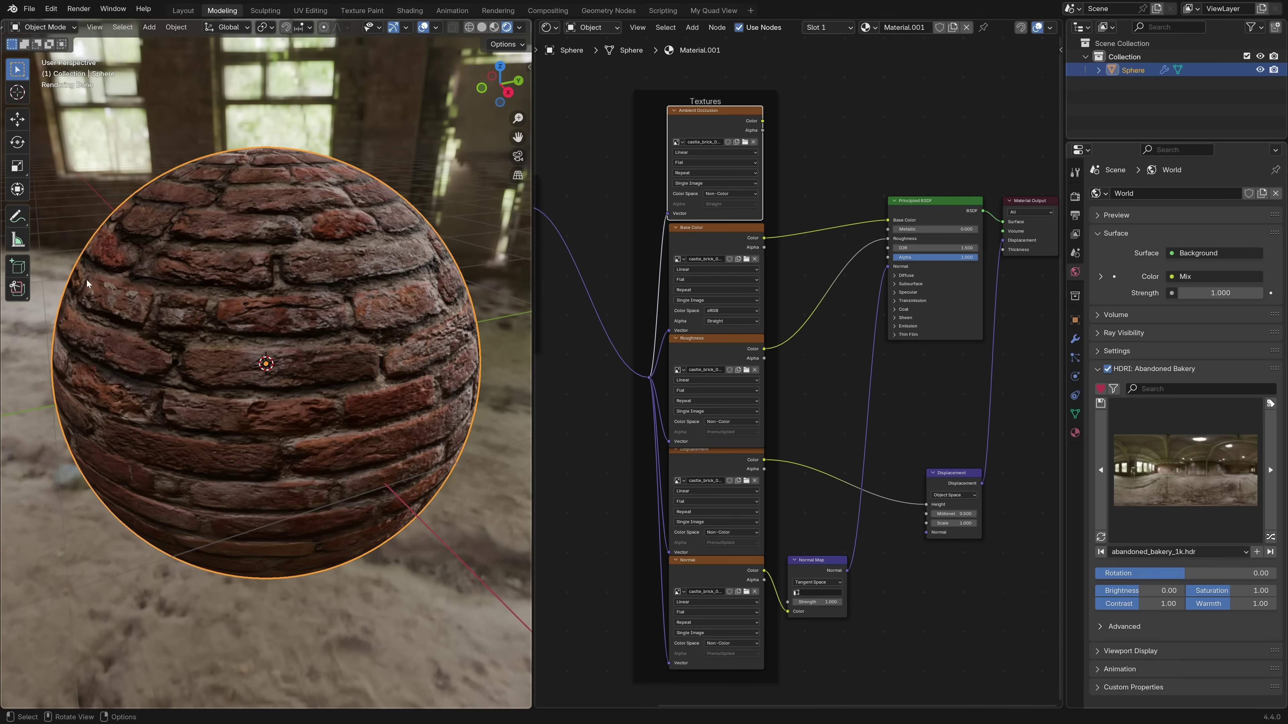
# Step: Set the brick material's surface displacement method to Displacement Only
pyautogui.click(1075, 433)
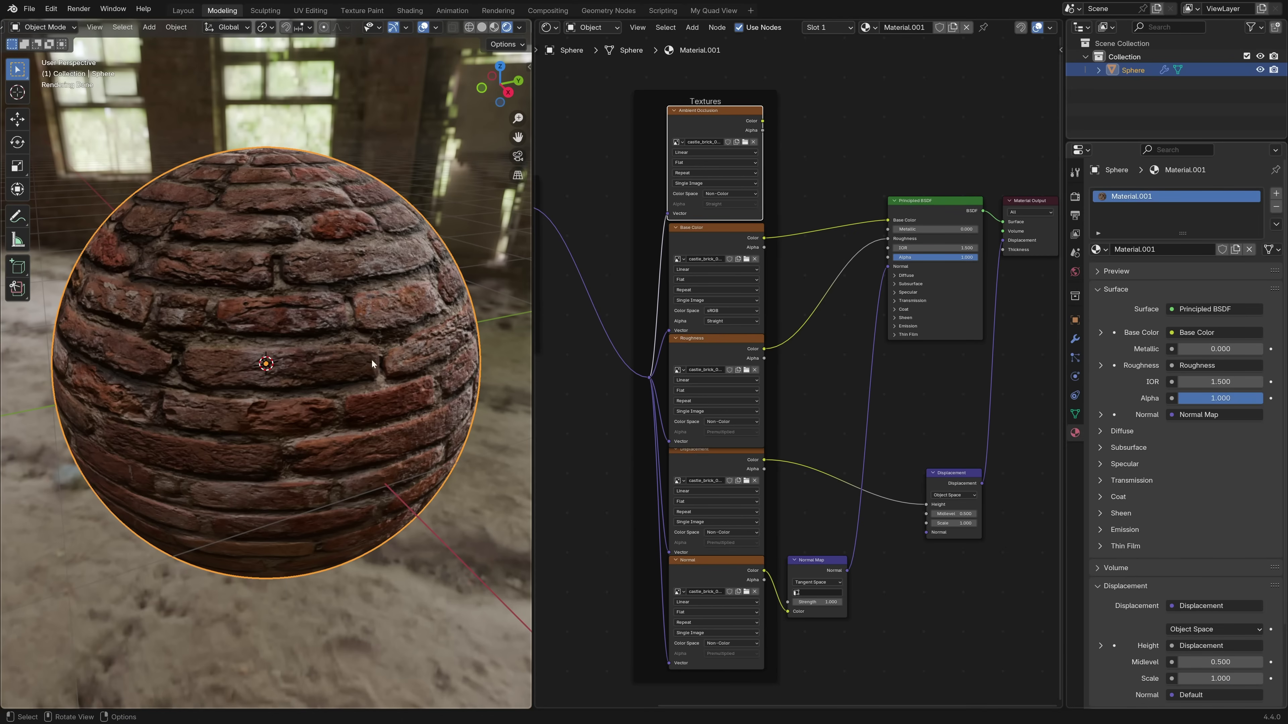
pyautogui.click(1150, 289)
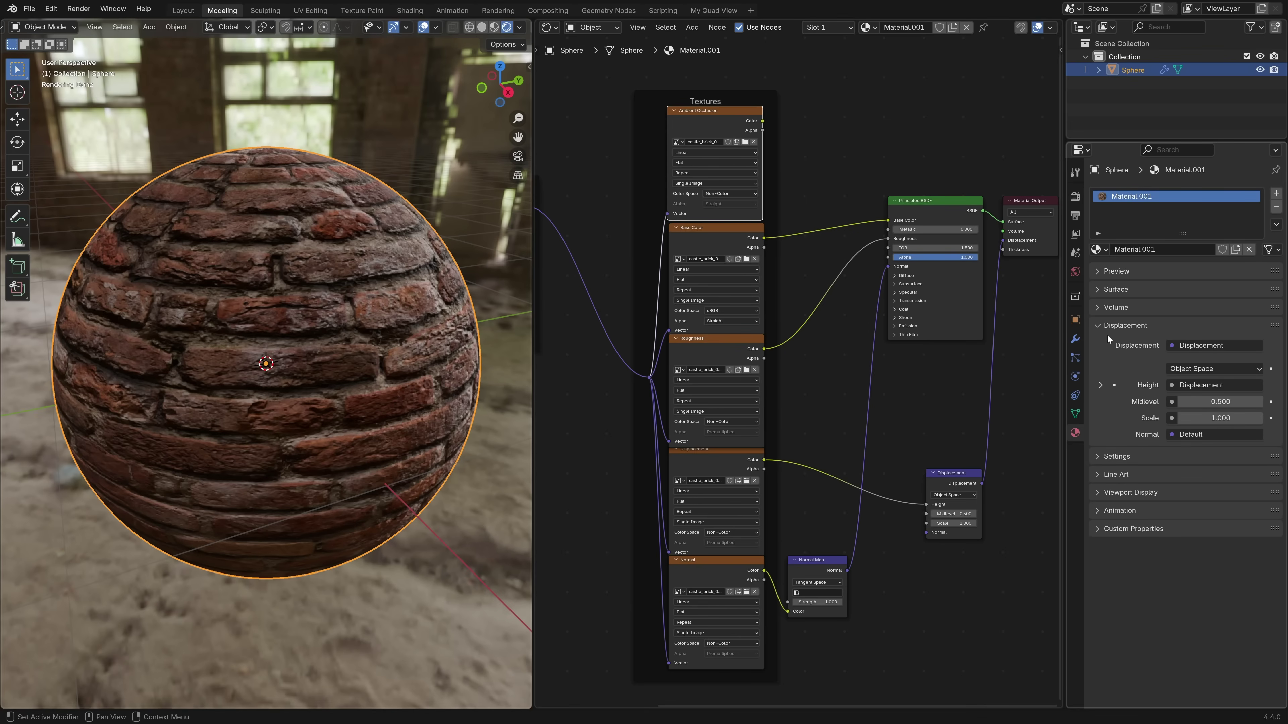
pyautogui.click(1099, 327)
pyautogui.click(1097, 345)
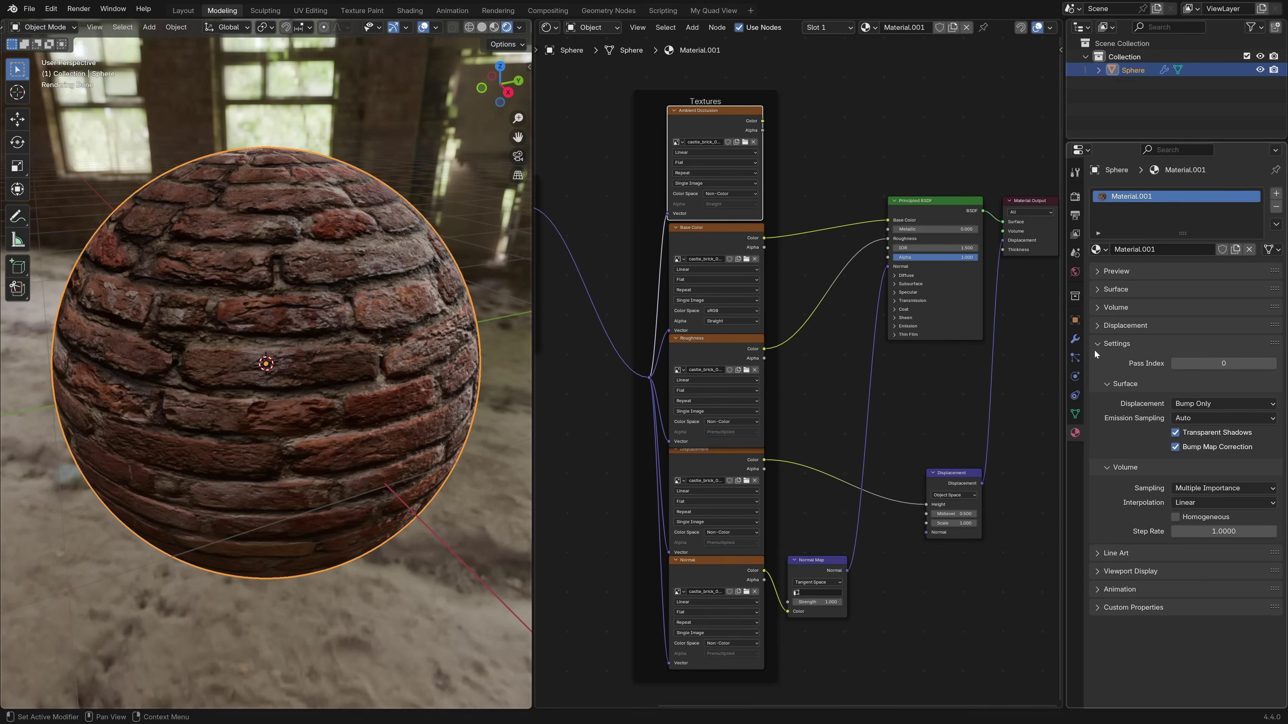
pyautogui.click(1217, 406)
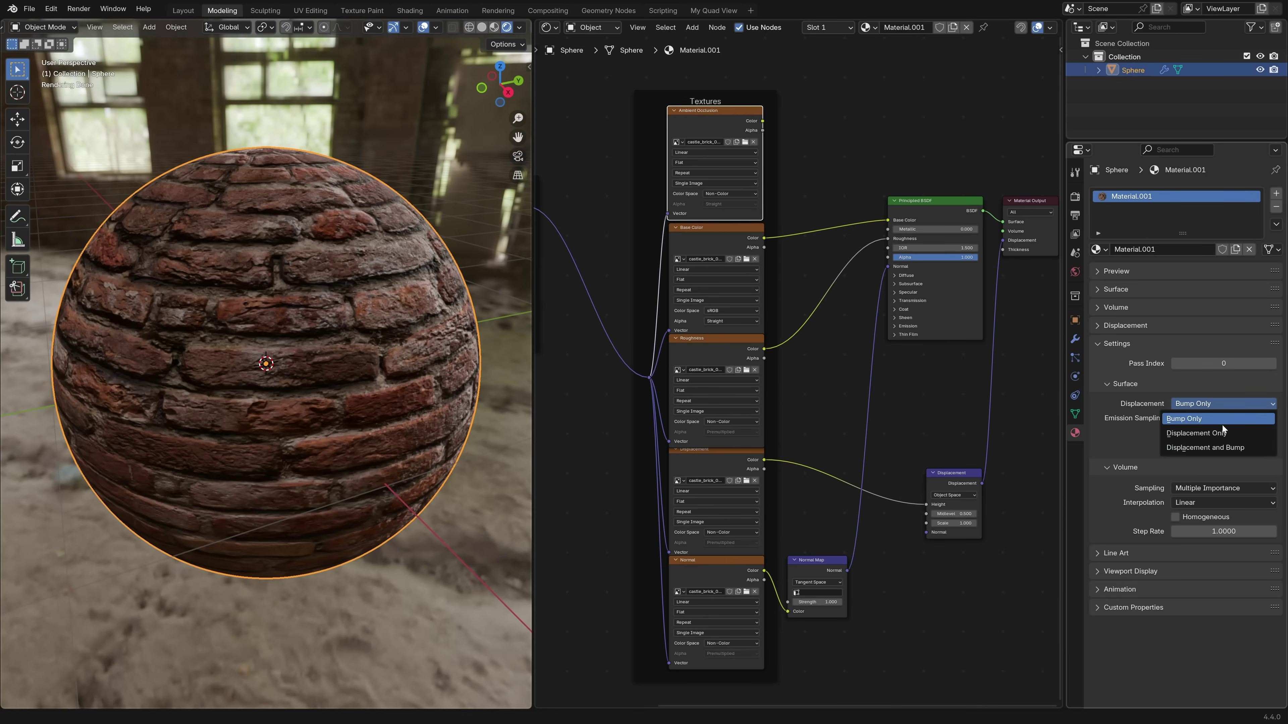
pyautogui.click(1226, 433)
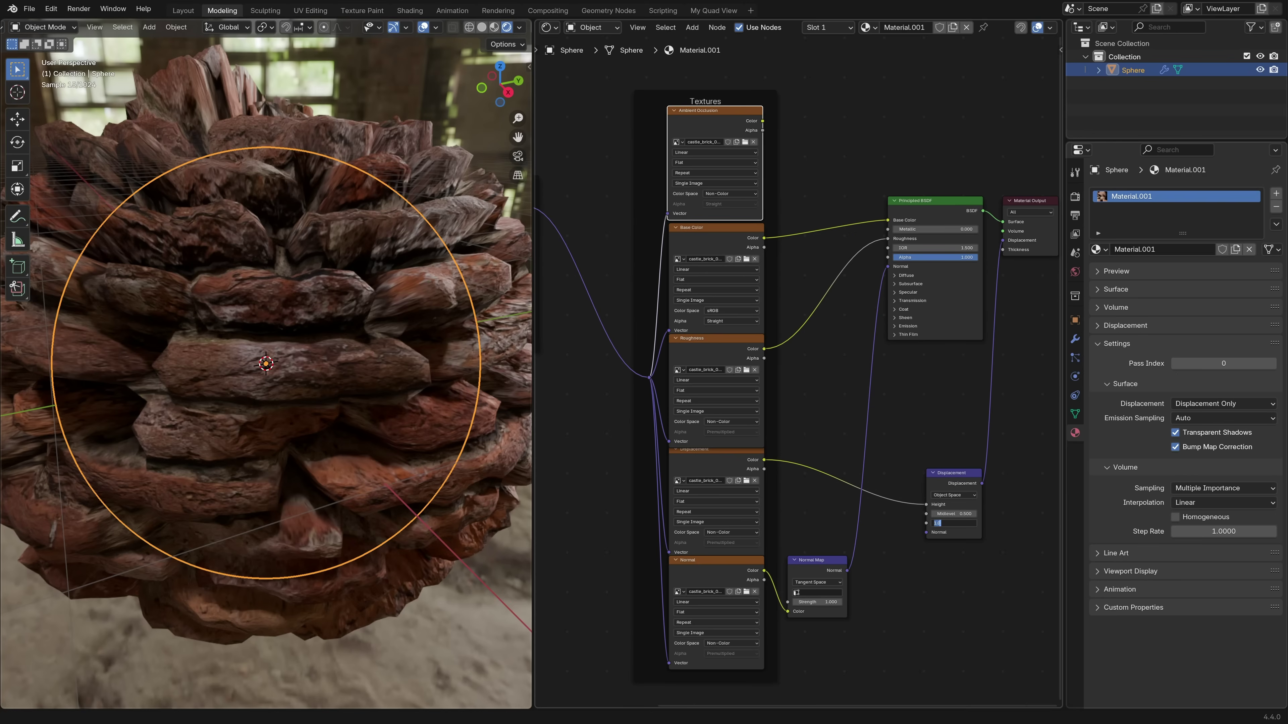
# Step: Set the Displacement node's scale to 0.1
pyautogui.press('Return')
pyautogui.moveTo(1007, 507); pyautogui.dragTo(860, 361, button='middle')
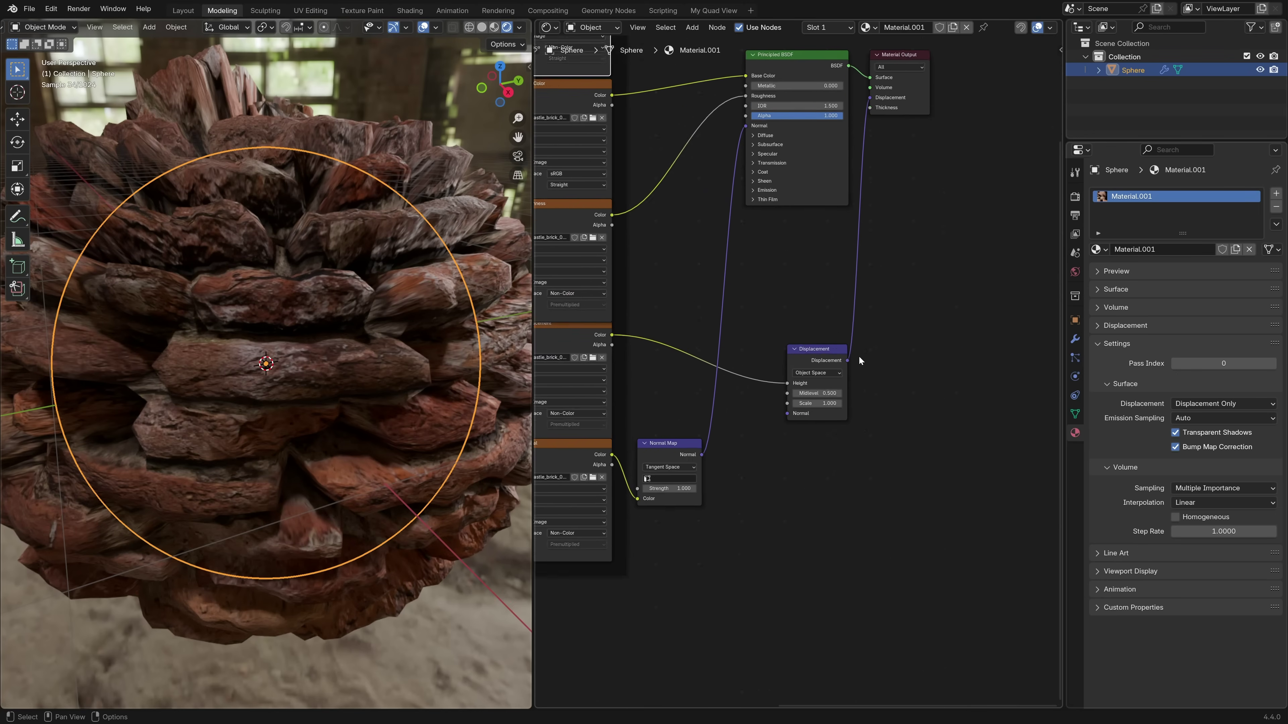
pyautogui.scroll(5, 859, 361)
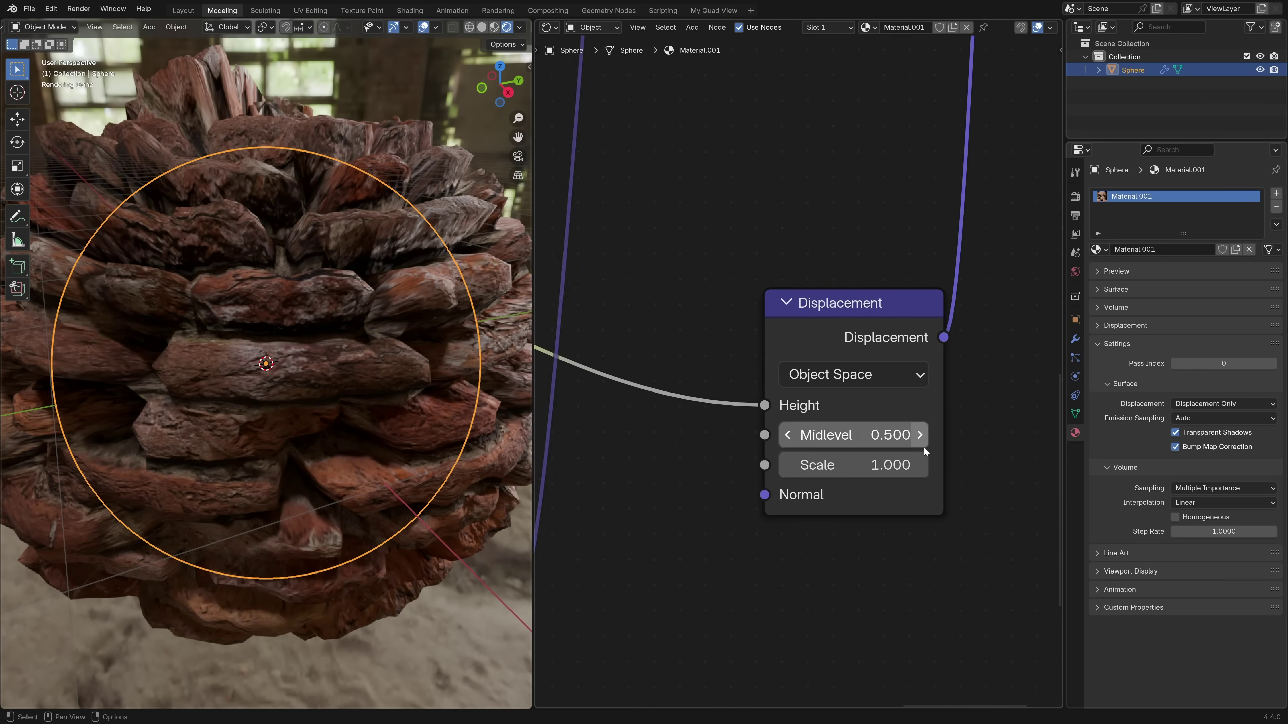
pyautogui.scroll(1, 924, 451)
pyautogui.click(892, 477)
pyautogui.write('0.')
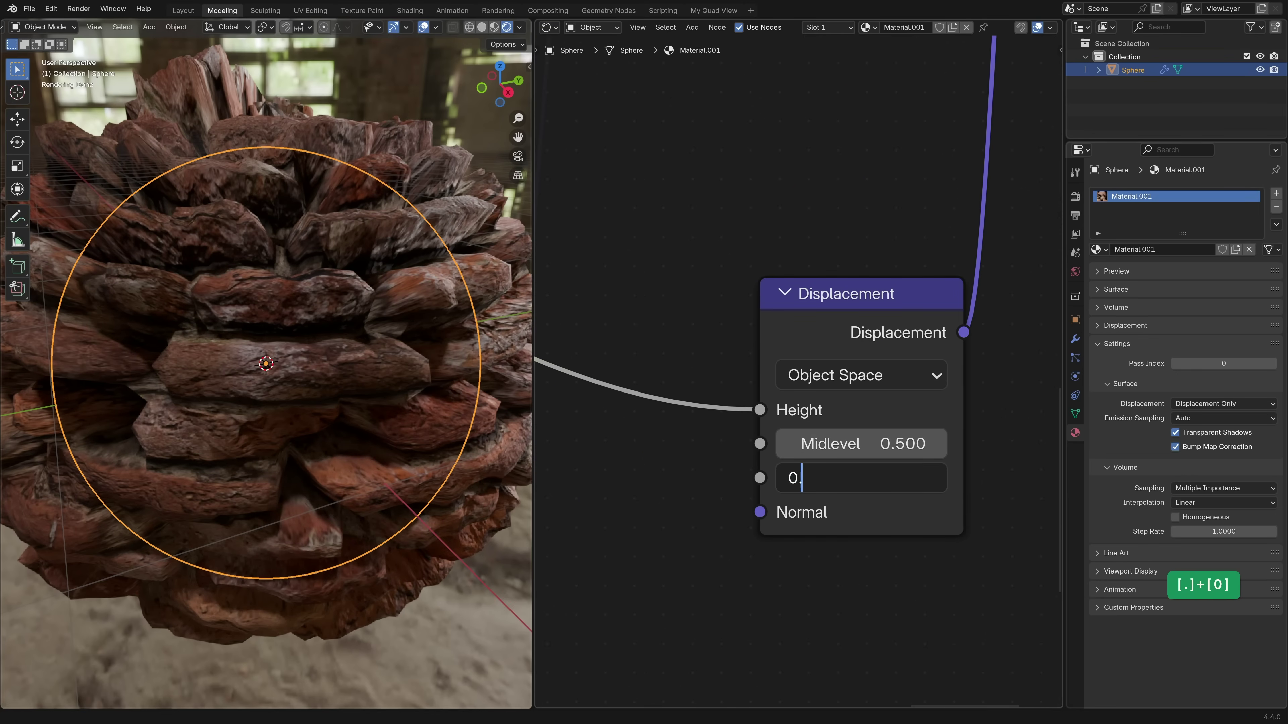
pyautogui.write('1')
pyautogui.press('Return')
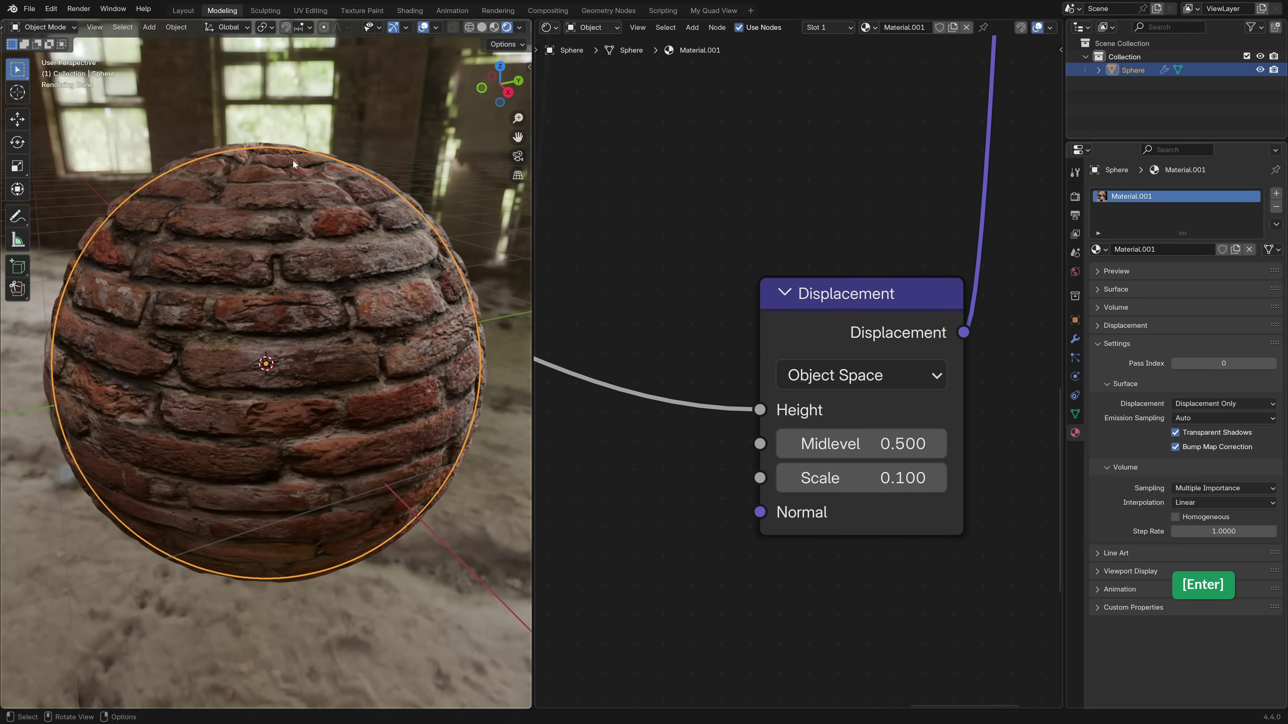
# Step: Deselect the sphere and set the material's displacement method to Displacement and Bump
pyautogui.hotkey('alt', 'a')
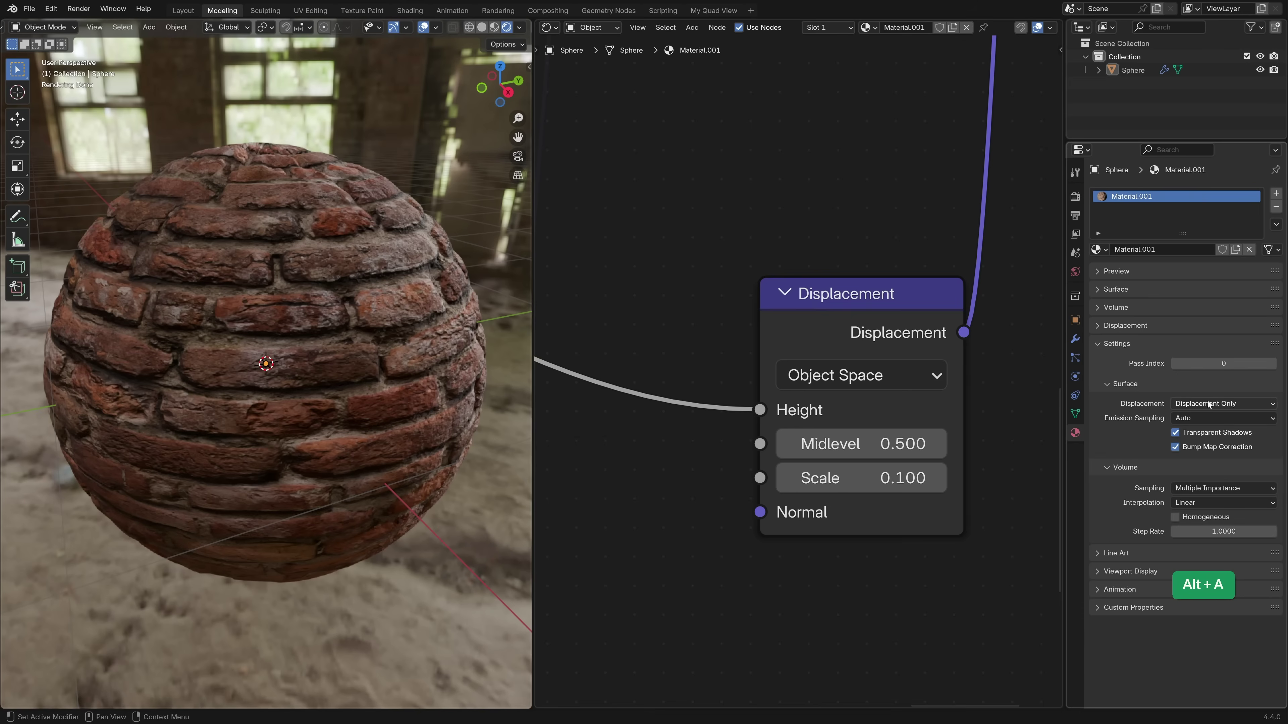
pyautogui.click(1241, 404)
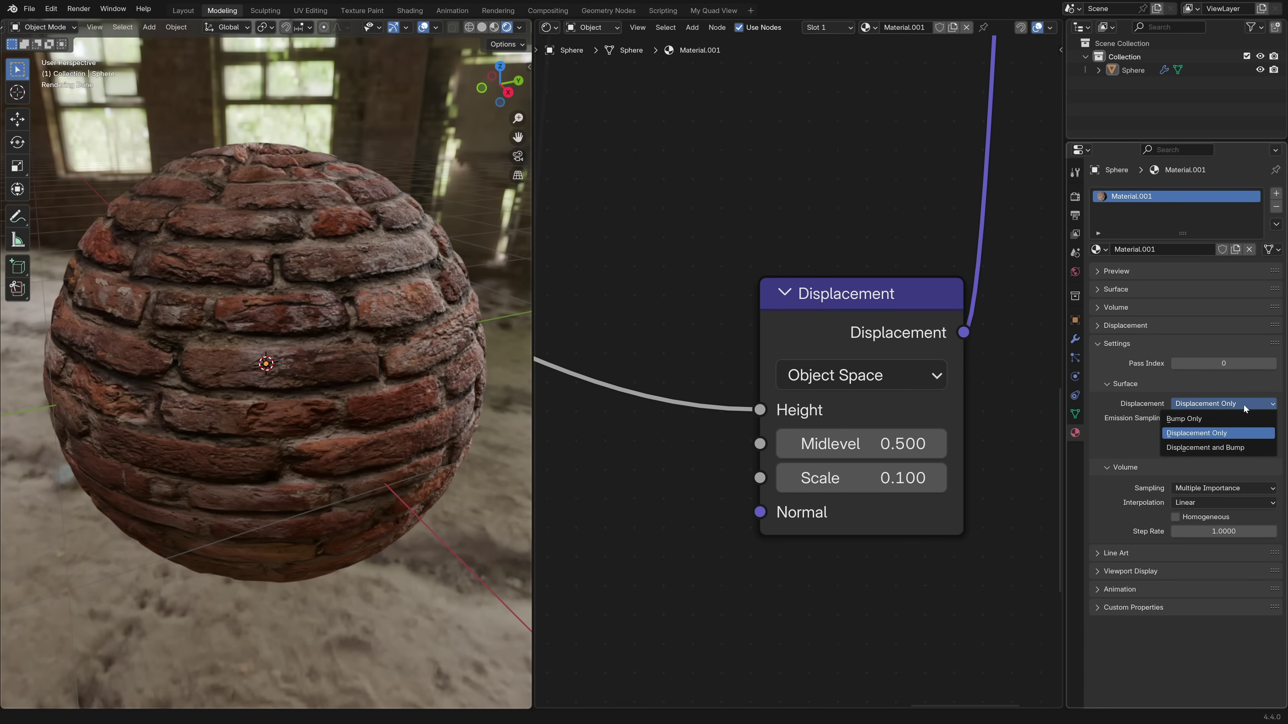
pyautogui.click(1240, 449)
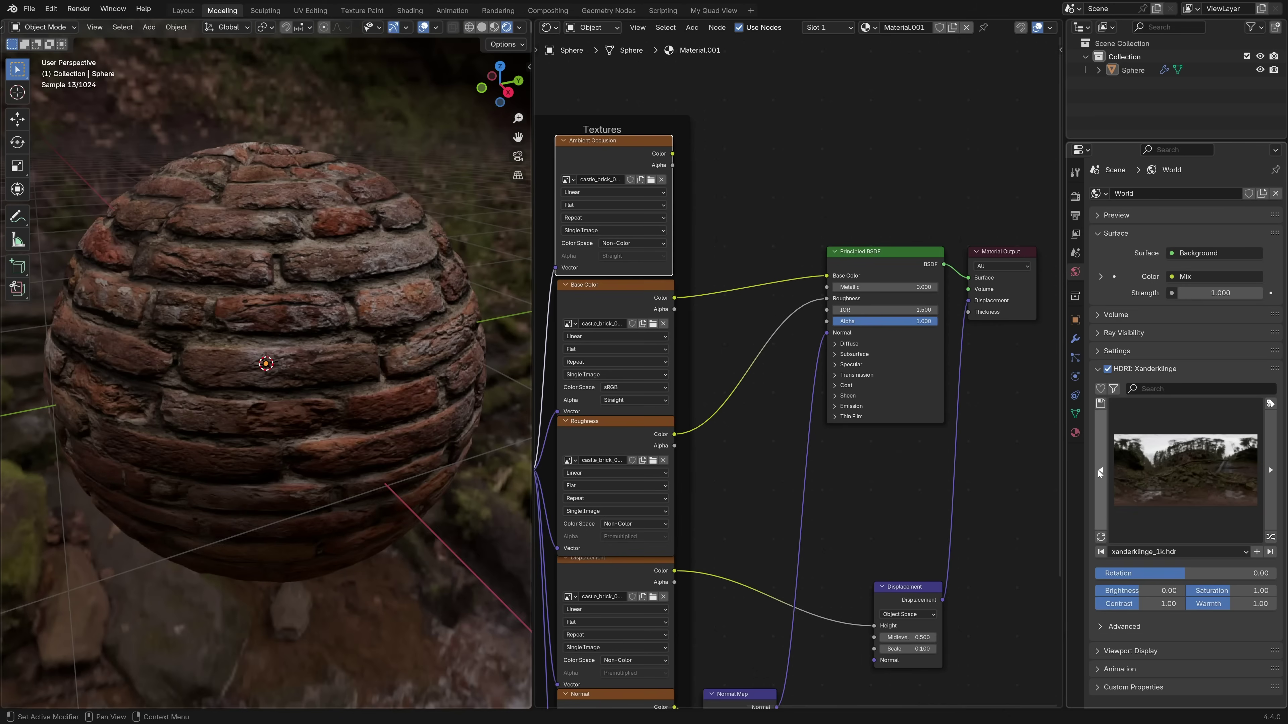
# Step: Browse through the world HDRIs and switch the environment to Winter Sky
pyautogui.click(1098, 470)
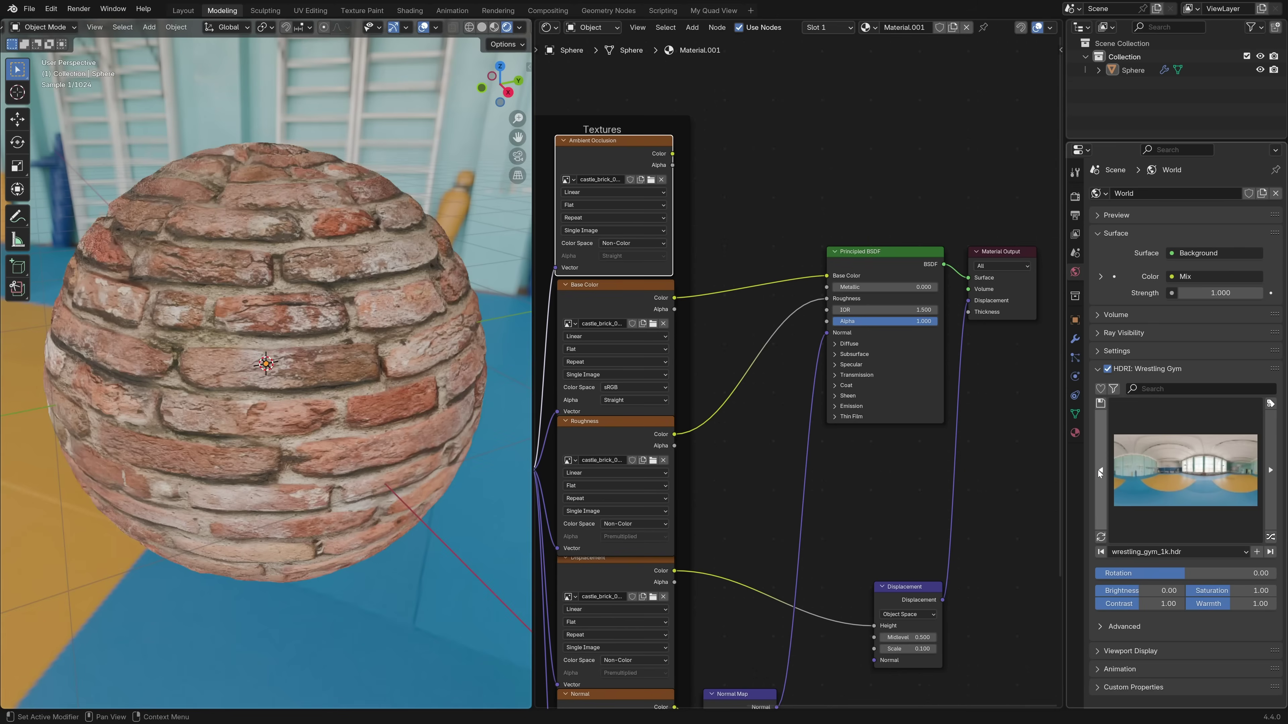
pyautogui.click(1098, 470)
pyautogui.click(1098, 471)
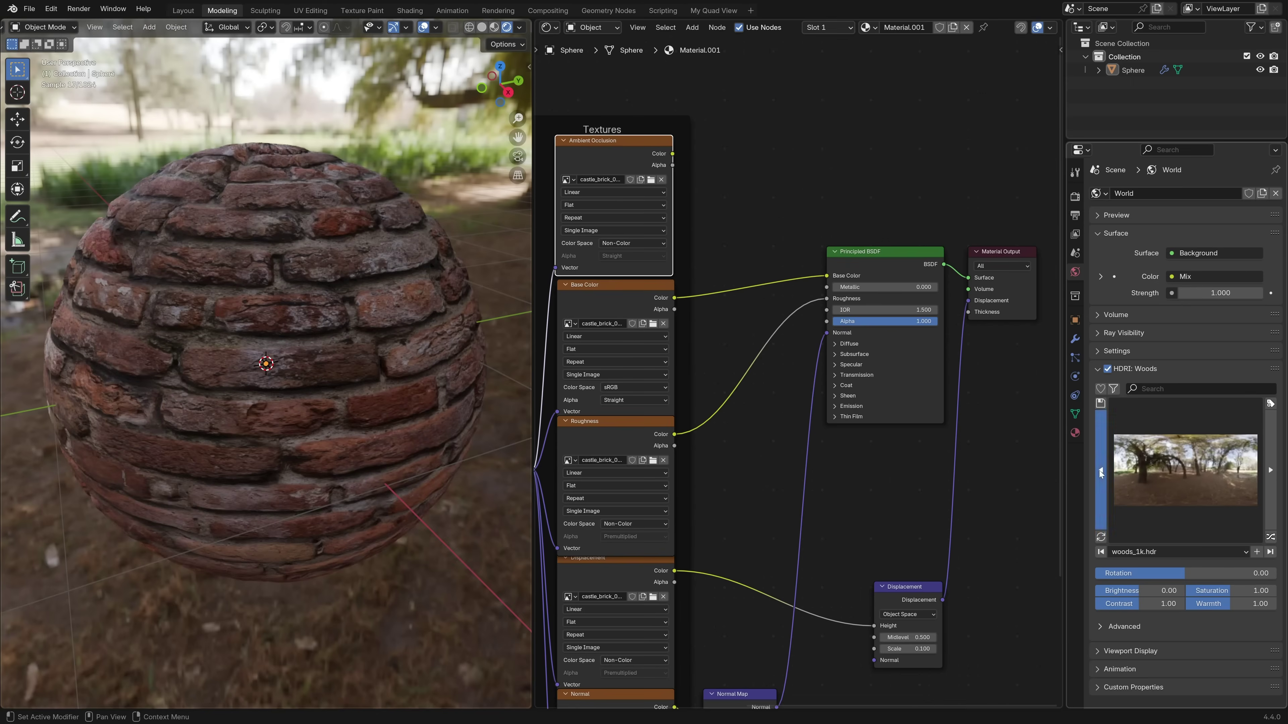
pyautogui.click(1098, 470)
pyautogui.click(1098, 471)
pyautogui.click(1099, 470)
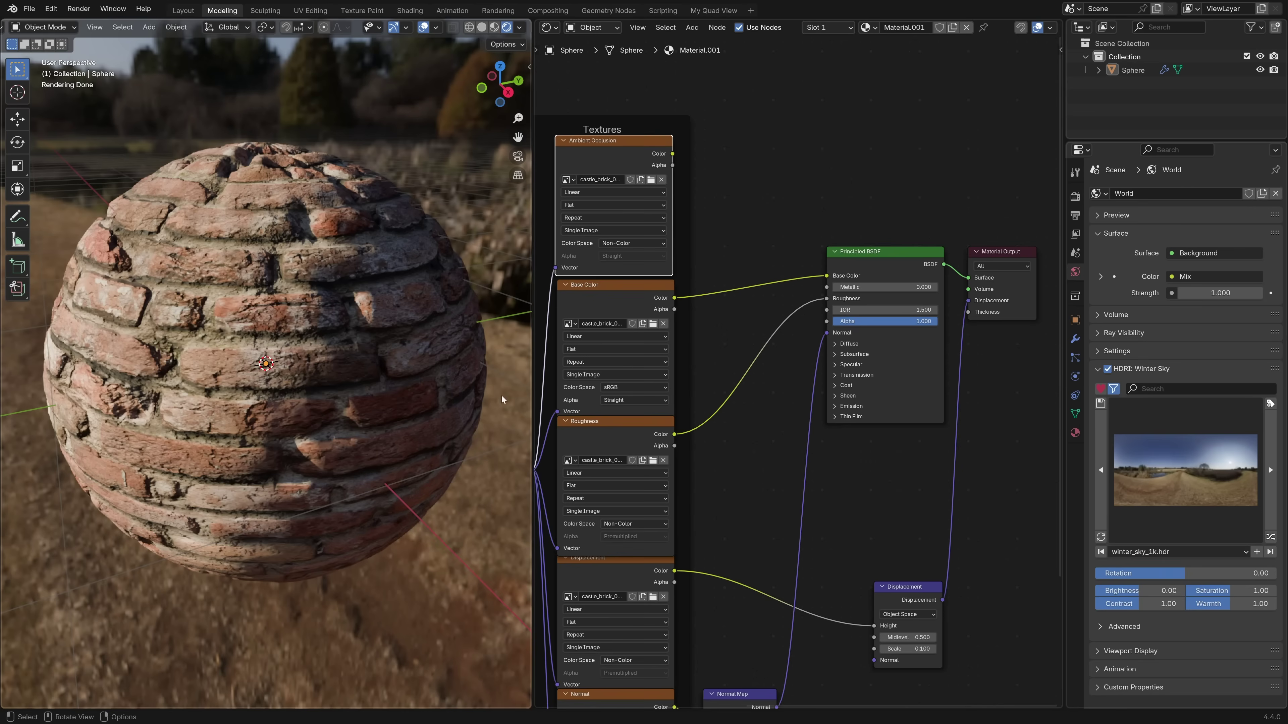
# Step: Make the render background transparent in the Film settings
pyautogui.click(1075, 197)
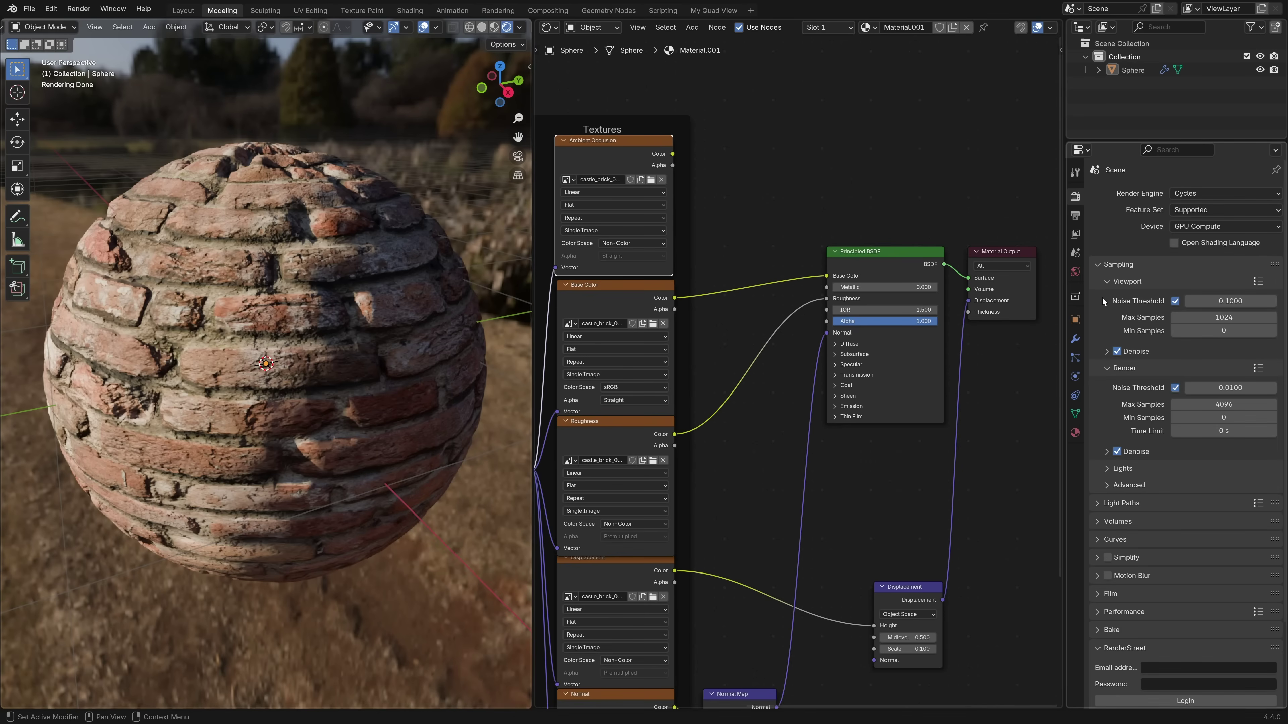
pyautogui.click(1116, 264)
pyautogui.click(1115, 374)
pyautogui.click(1117, 468)
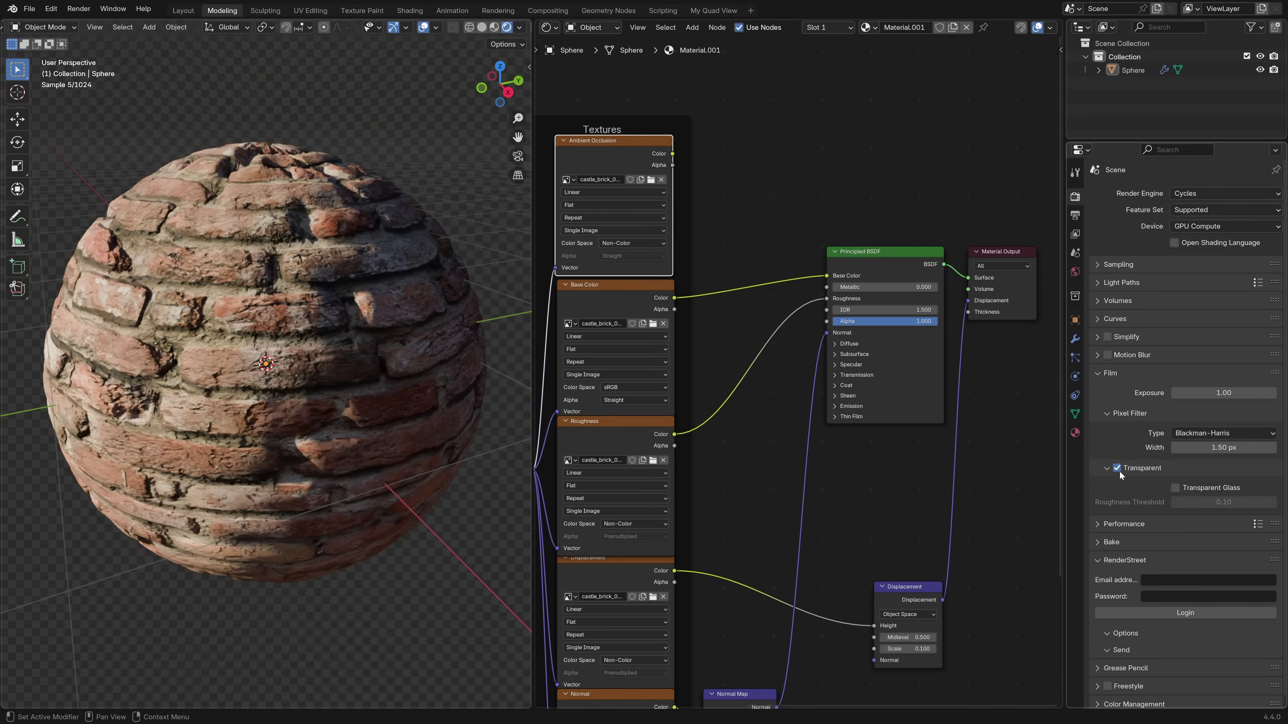
# Step: Preview the Ambient Occlusion texture on the sphere, then restore the Principled BSDF as the surface output
pyautogui.press('Delete')
pyautogui.click(610, 146)
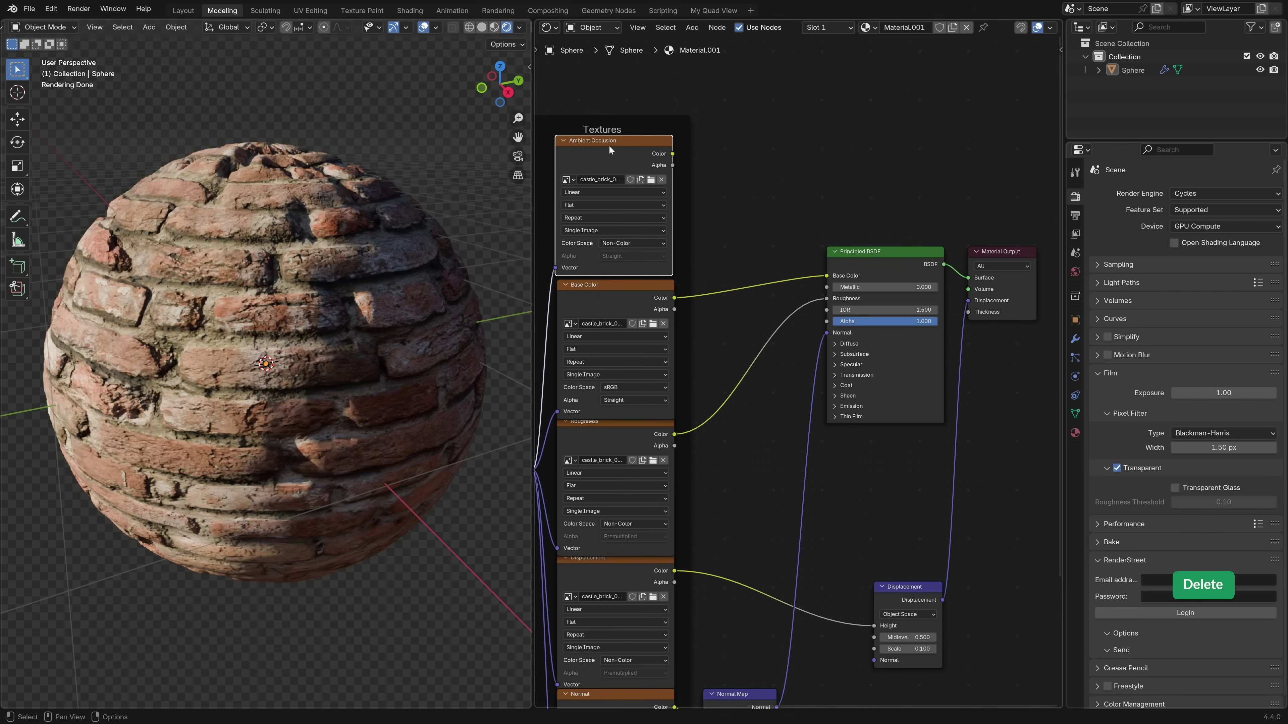
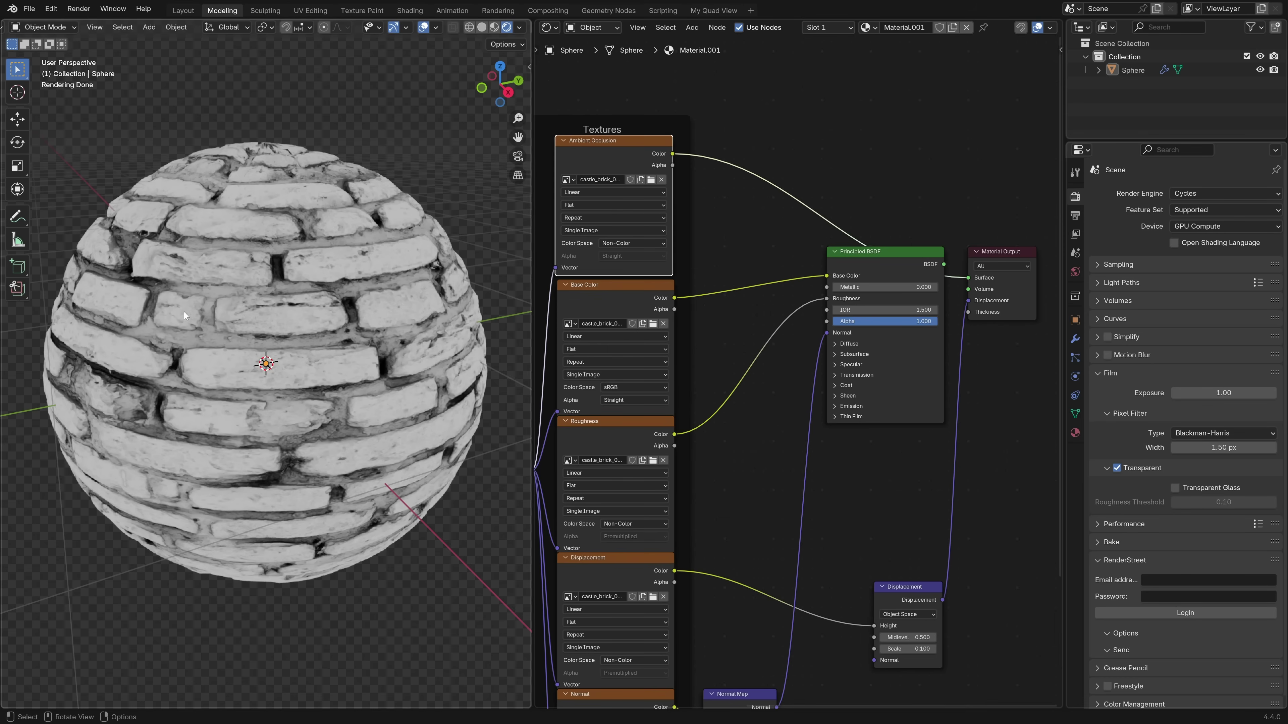
pyautogui.keyDown('ctrl'); pyautogui.keyDown('shift'); pyautogui.click(885, 257); pyautogui.keyUp('shift'); pyautogui.keyUp('ctrl')
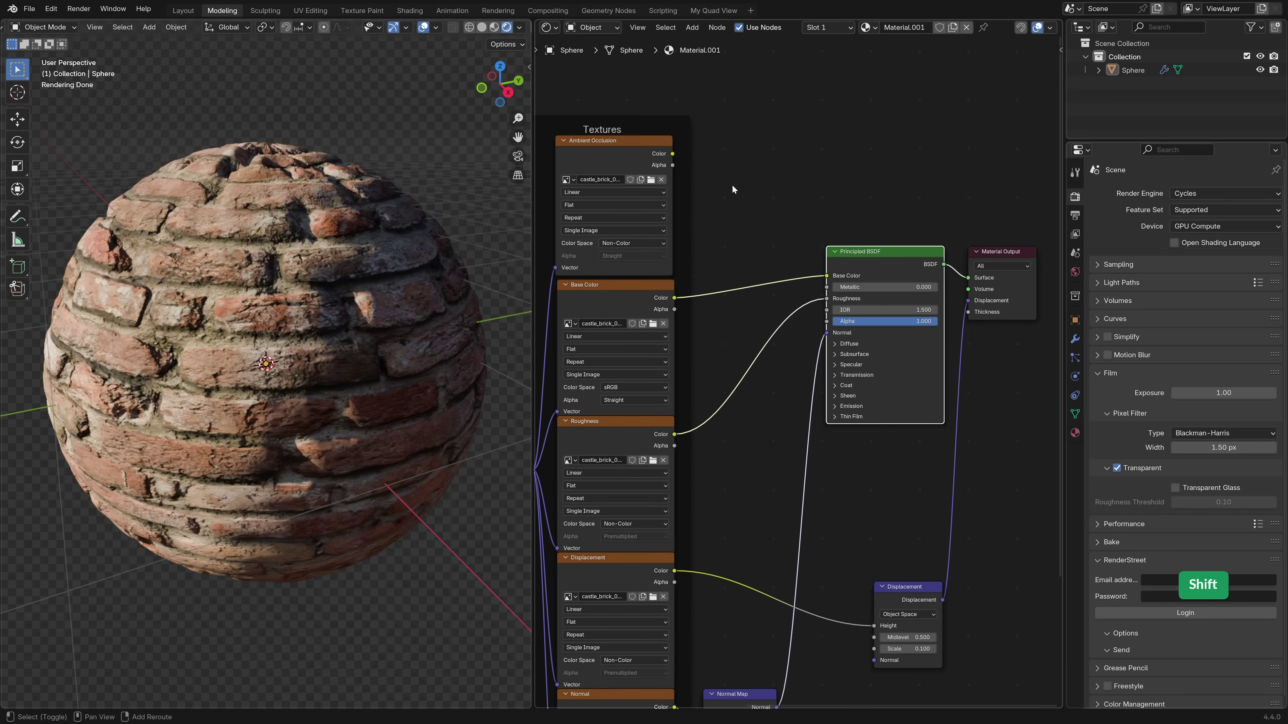
pyautogui.hotkey('shift', 'a')
pyautogui.click(743, 178)
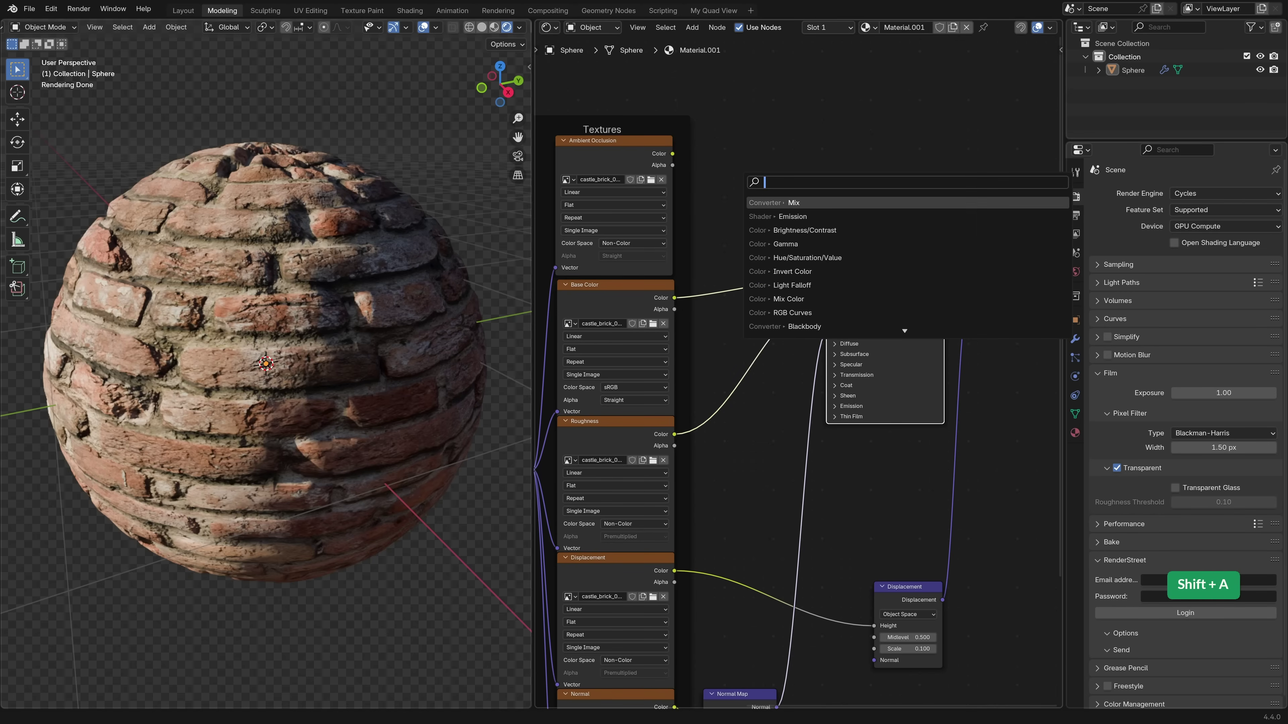
pyautogui.press('Escape')
# Step: Add a Mix node in the space between the Ambient Occlusion texture and the Principled BSDF
pyautogui.click(690, 28)
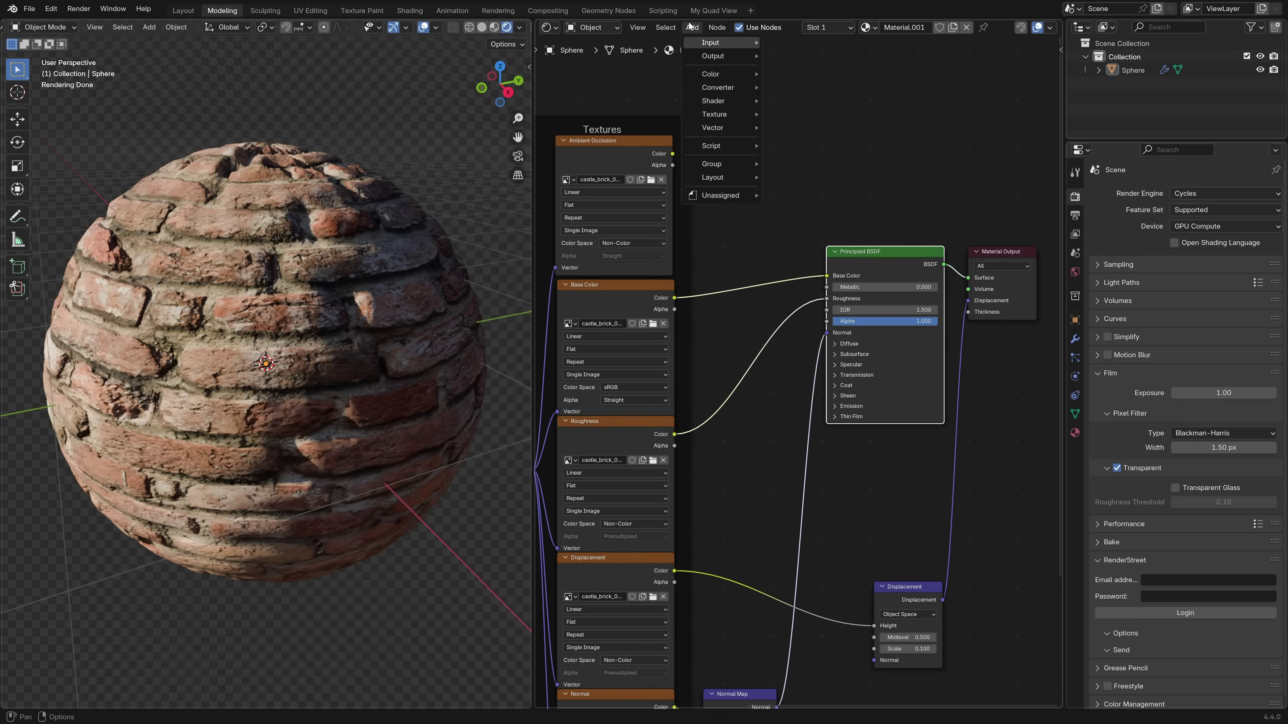
pyautogui.moveTo(712, 87)
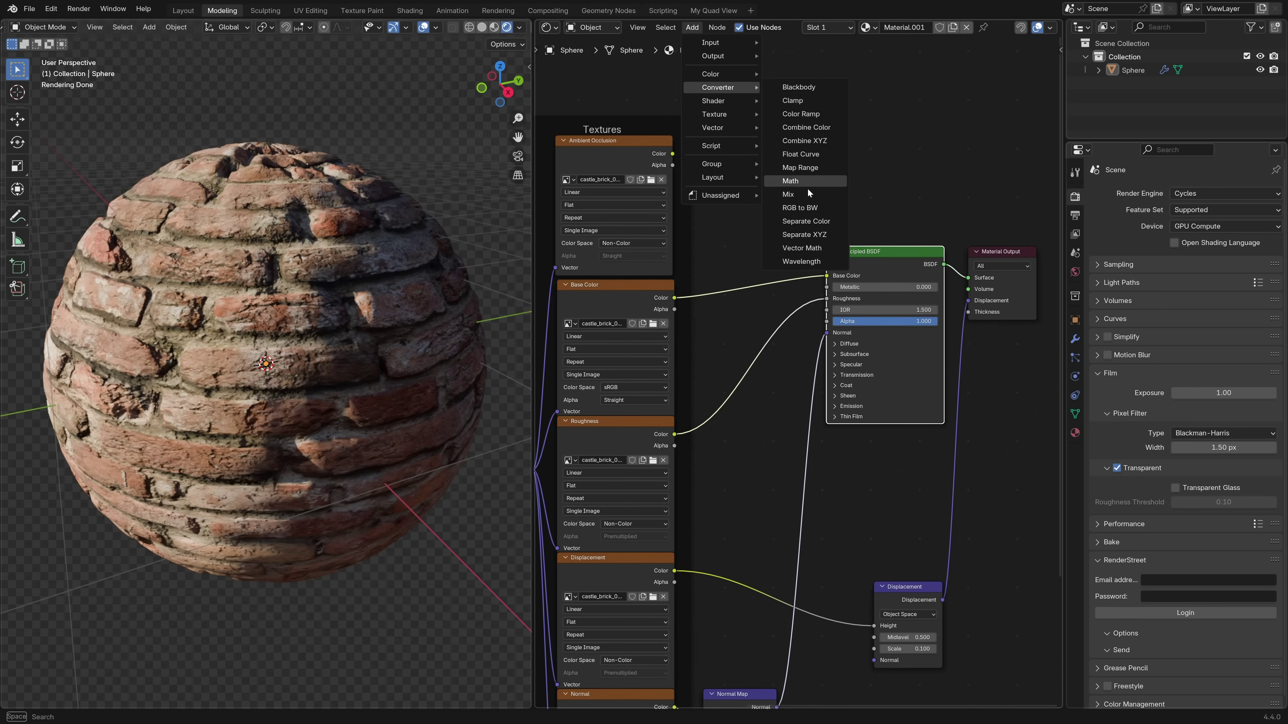
pyautogui.click(788, 194)
pyautogui.click(740, 137)
# Step: Set the Mix node to Color data with Multiply blending and move it slightly higher beside the Ambient Occlusion texture
pyautogui.click(767, 164)
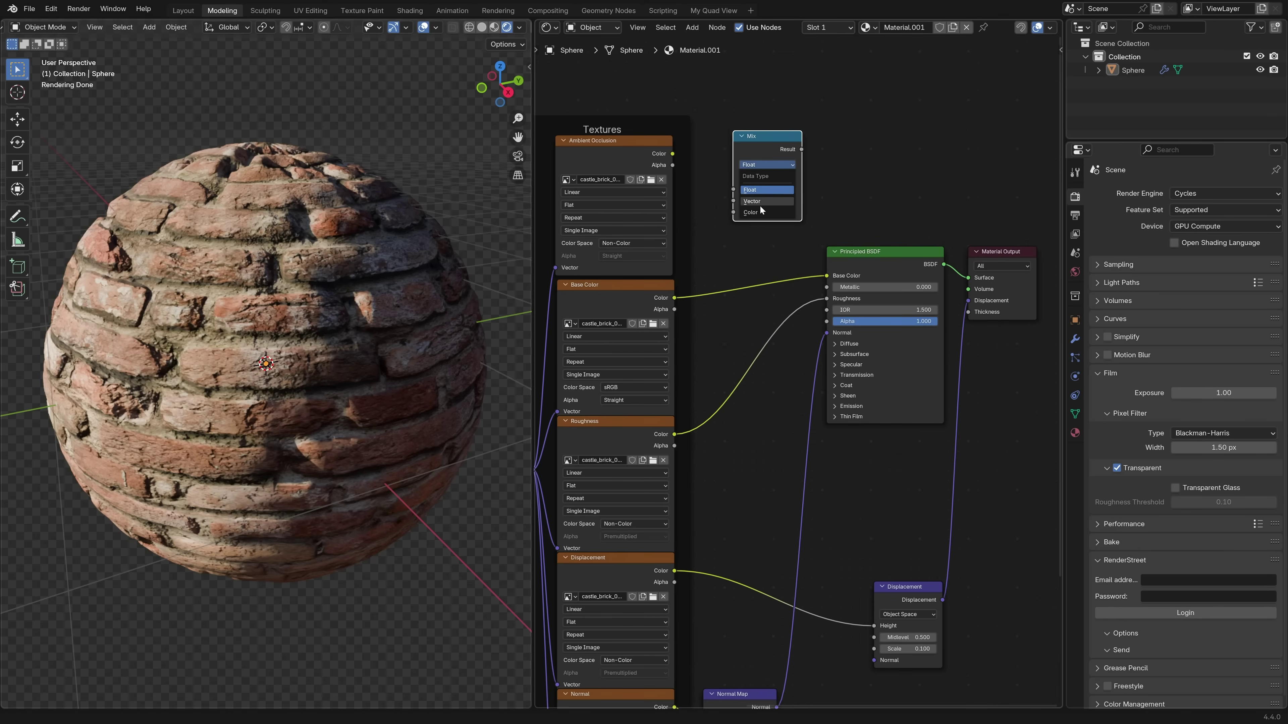
pyautogui.click(755, 212)
pyautogui.click(759, 177)
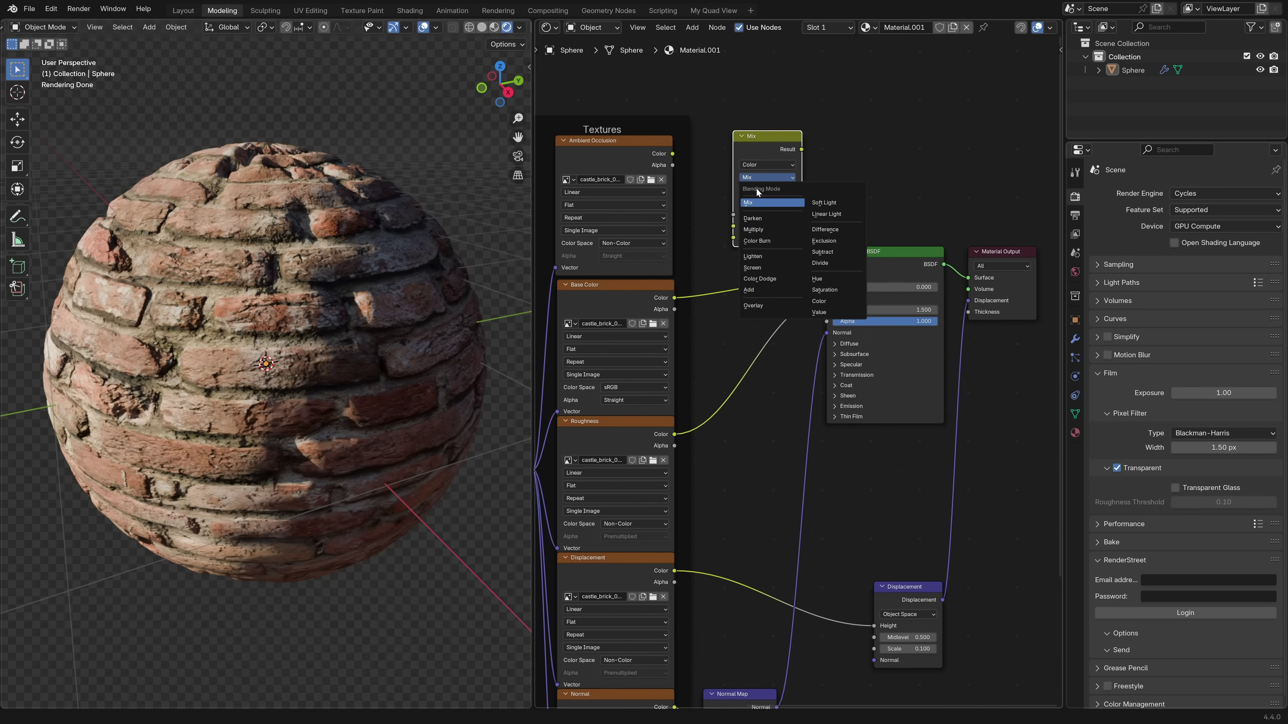
pyautogui.click(763, 227)
pyautogui.moveTo(763, 137); pyautogui.dragTo(752, 116)
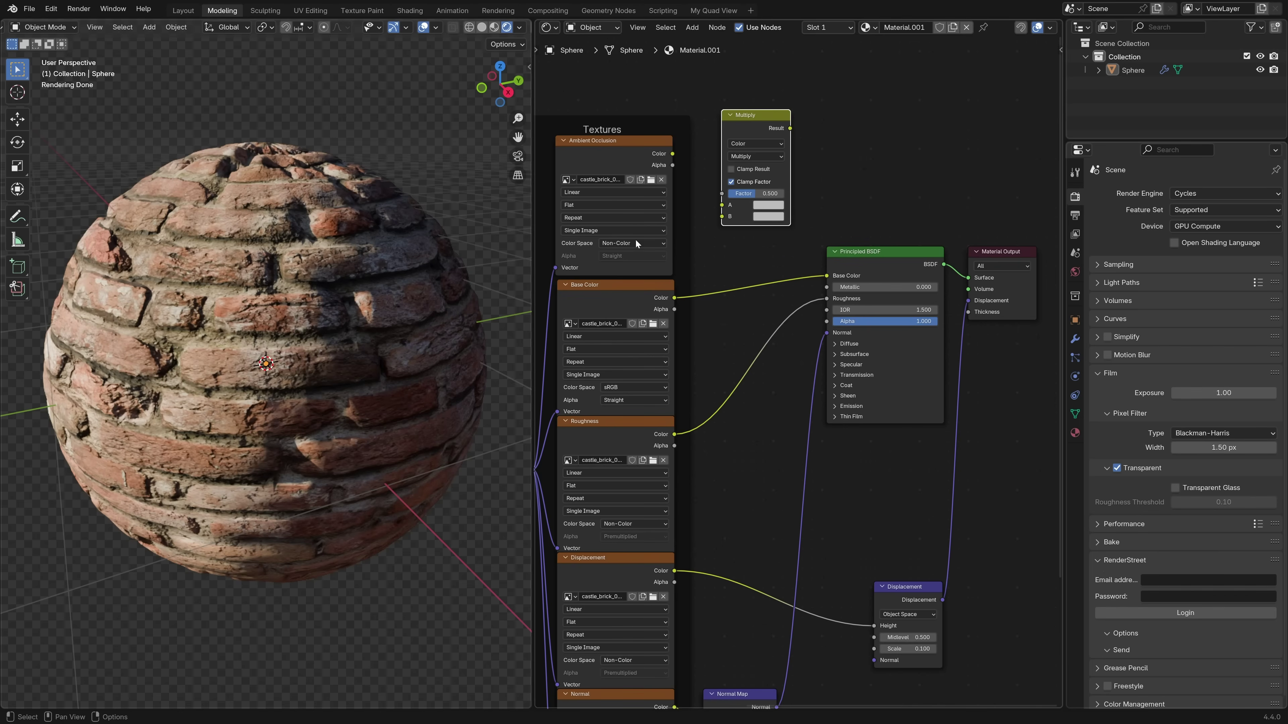
# Step: Connect the Base Color texture to Multiply input A, the Ambient Occlusion color to B, and the result to the Principled BSDF's Base Color
pyautogui.moveTo(826, 276); pyautogui.dragTo(721, 205)
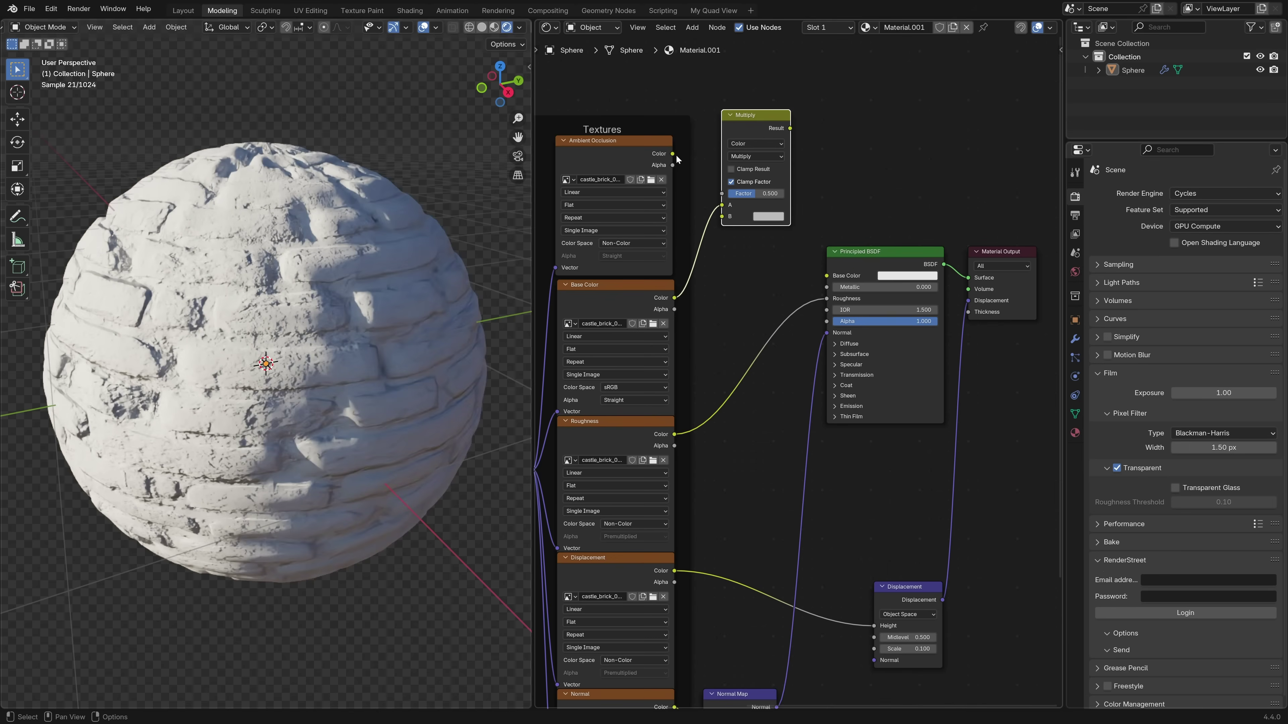
pyautogui.moveTo(672, 153); pyautogui.dragTo(721, 216)
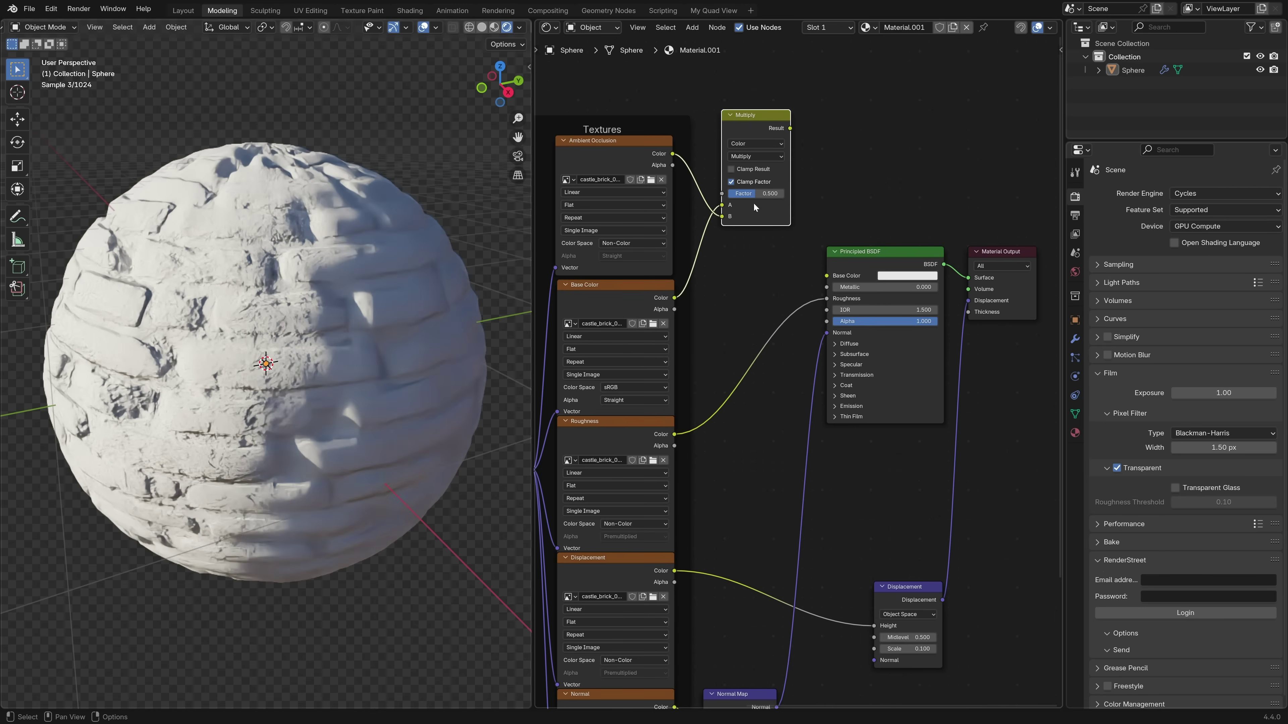
pyautogui.moveTo(788, 129); pyautogui.dragTo(826, 276)
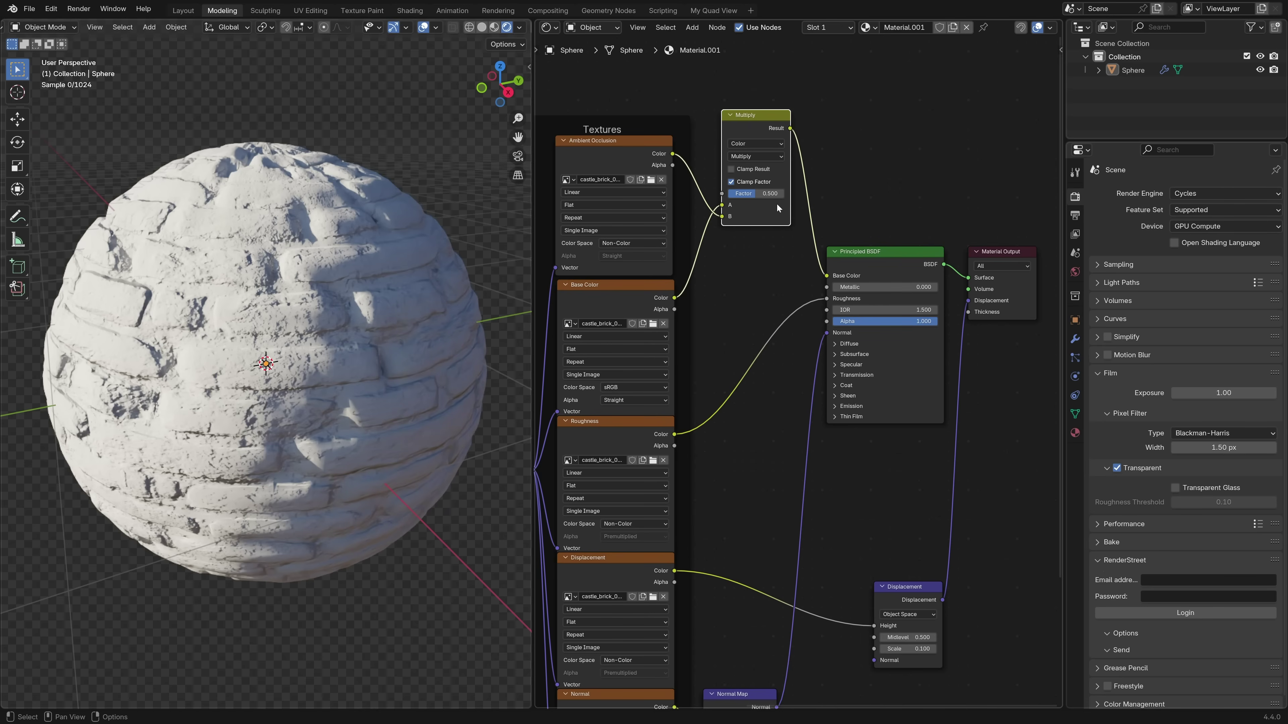
# Step: Compare a Multiply factor of 0 with the Base Color texture wired directly to the Principled BSDF, and reconnect the Multiply result
pyautogui.moveTo(762, 197)
pyautogui.mouseDown()
pyautogui.moveTo(730, 196)
pyautogui.moveTo(751, 194)
pyautogui.mouseUp()
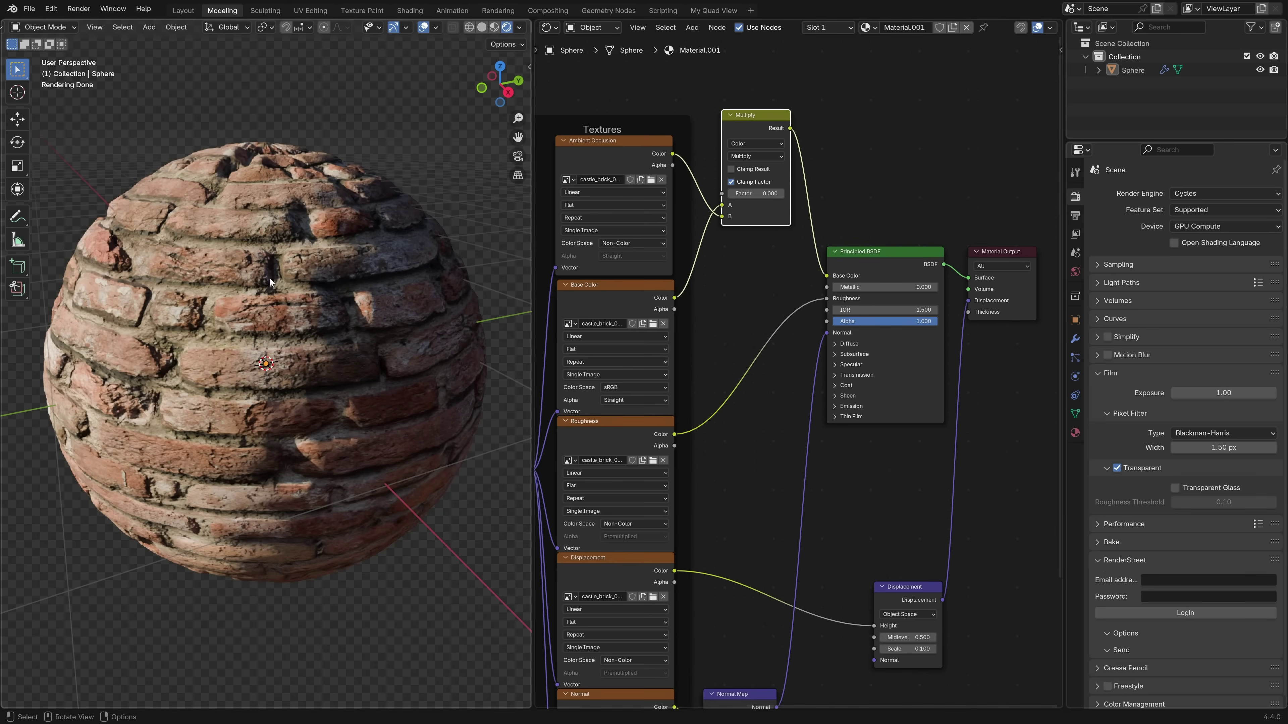
pyautogui.moveTo(674, 299); pyautogui.dragTo(822, 276)
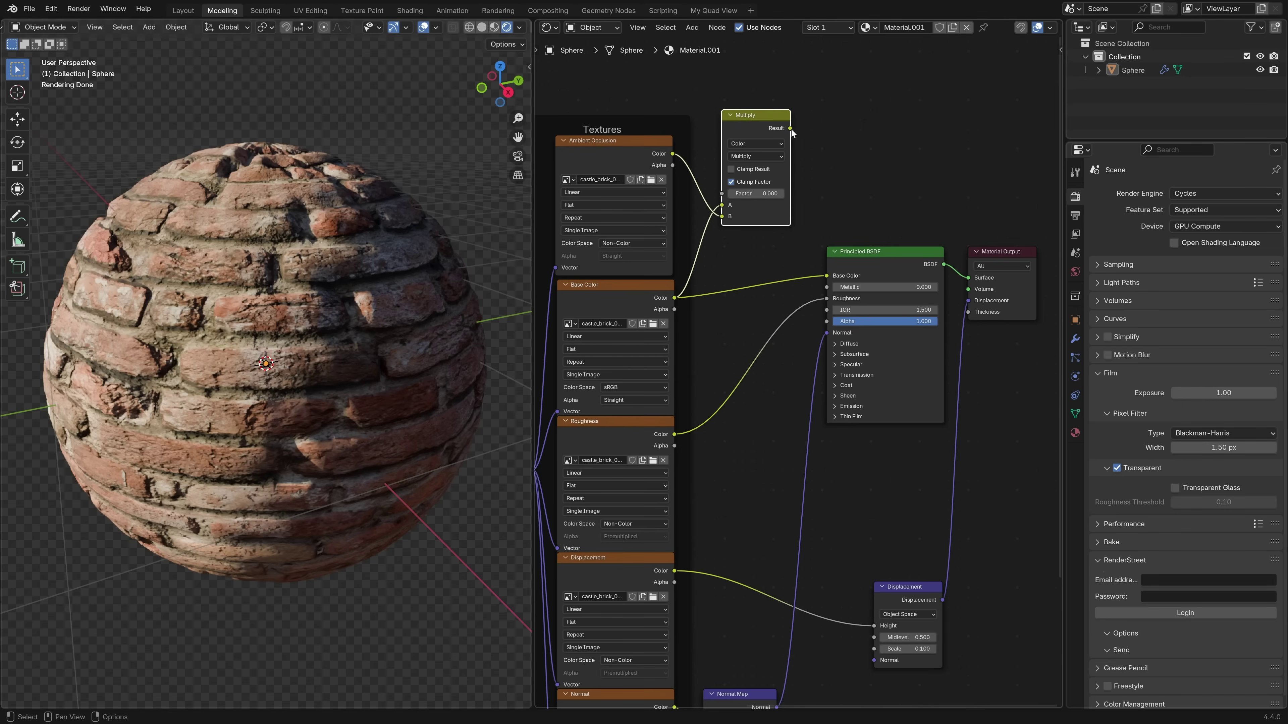
pyautogui.moveTo(789, 128); pyautogui.dragTo(828, 275)
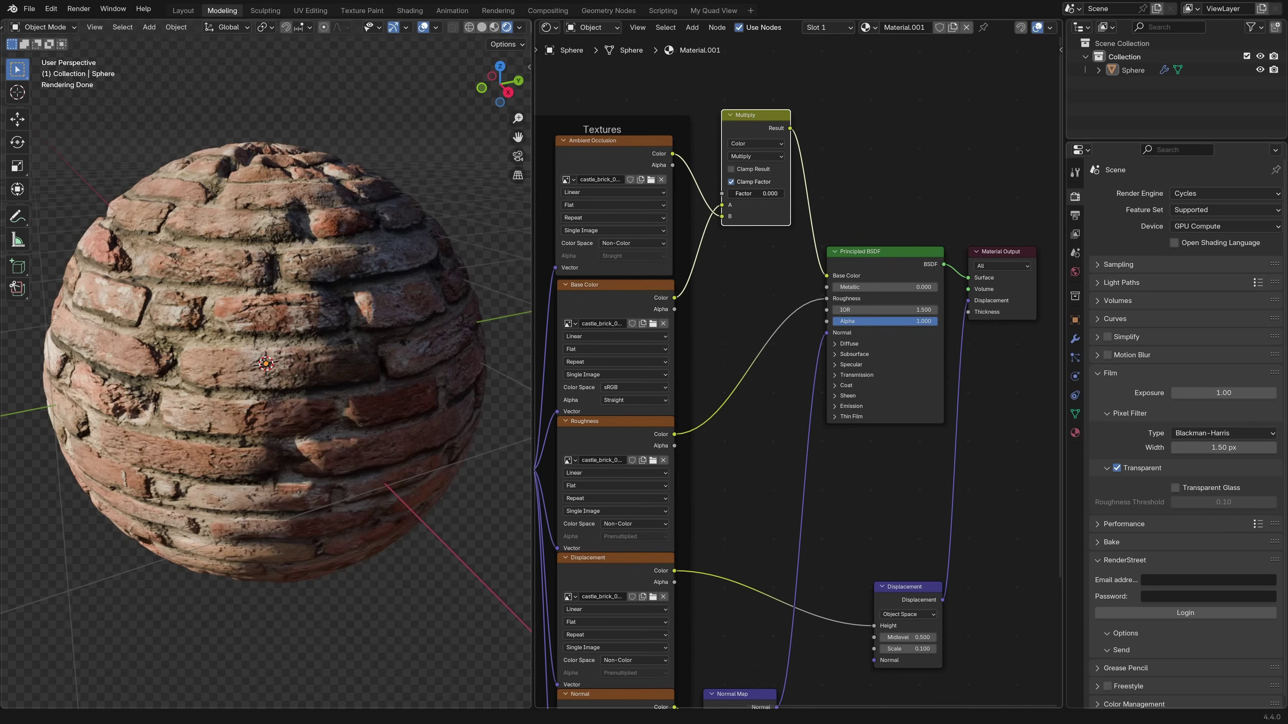
# Step: Try the Multiply factor at 1.000 to judge the ambient occlusion, and settle on 0.437
pyautogui.moveTo(733, 193); pyautogui.dragTo(831, 197)
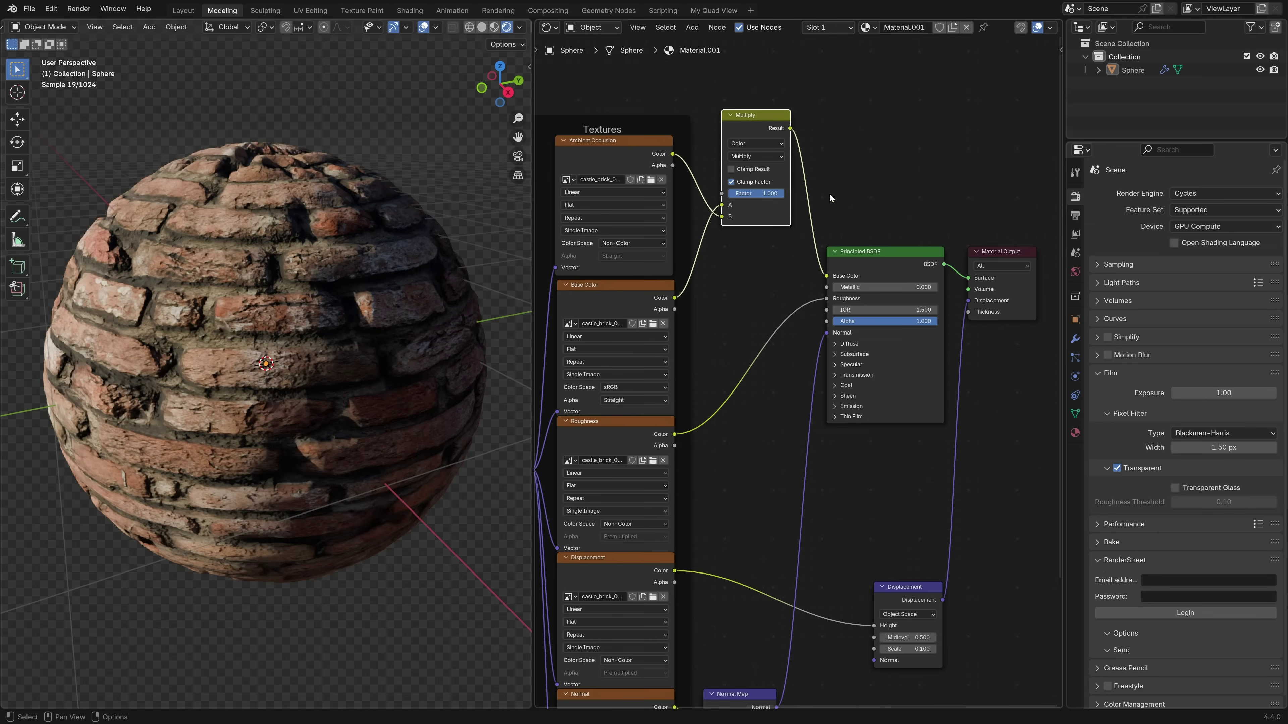
pyautogui.press('Escape')
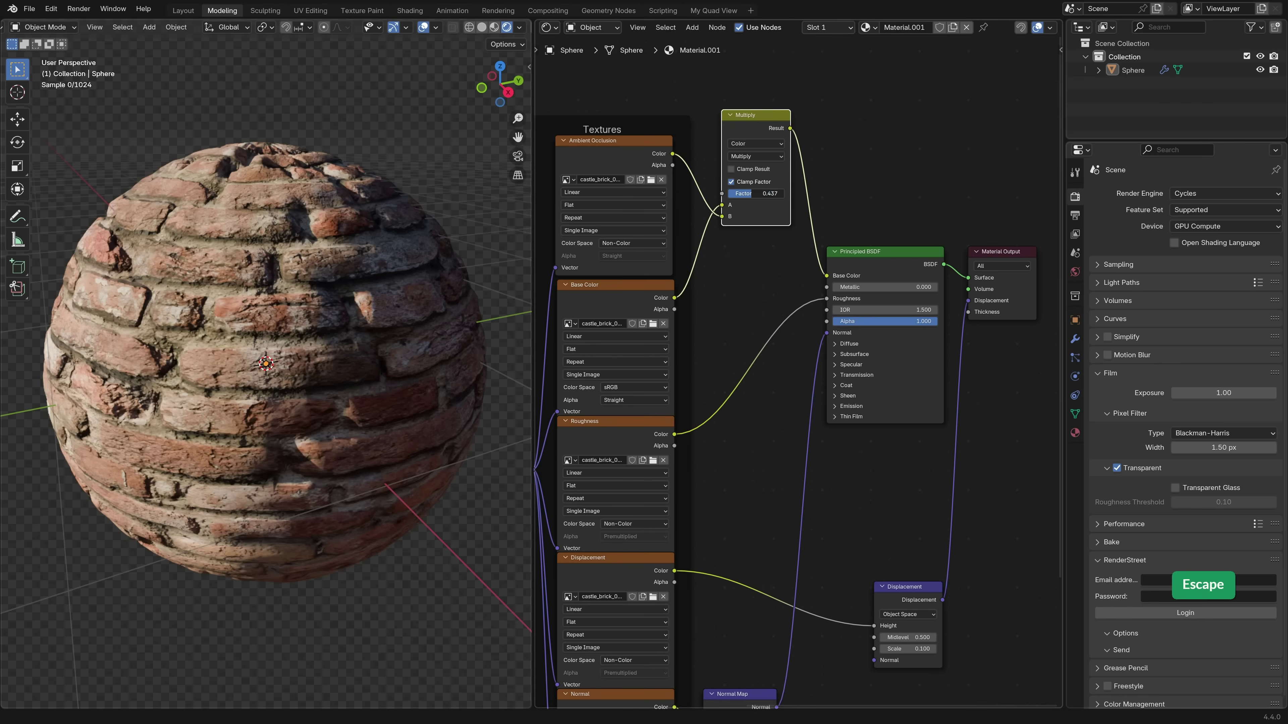
pyautogui.moveTo(752, 193)
pyautogui.mouseDown()
pyautogui.moveTo(733, 193)
pyautogui.moveTo(784, 193)
pyautogui.moveTo(757, 197)
pyautogui.mouseUp()
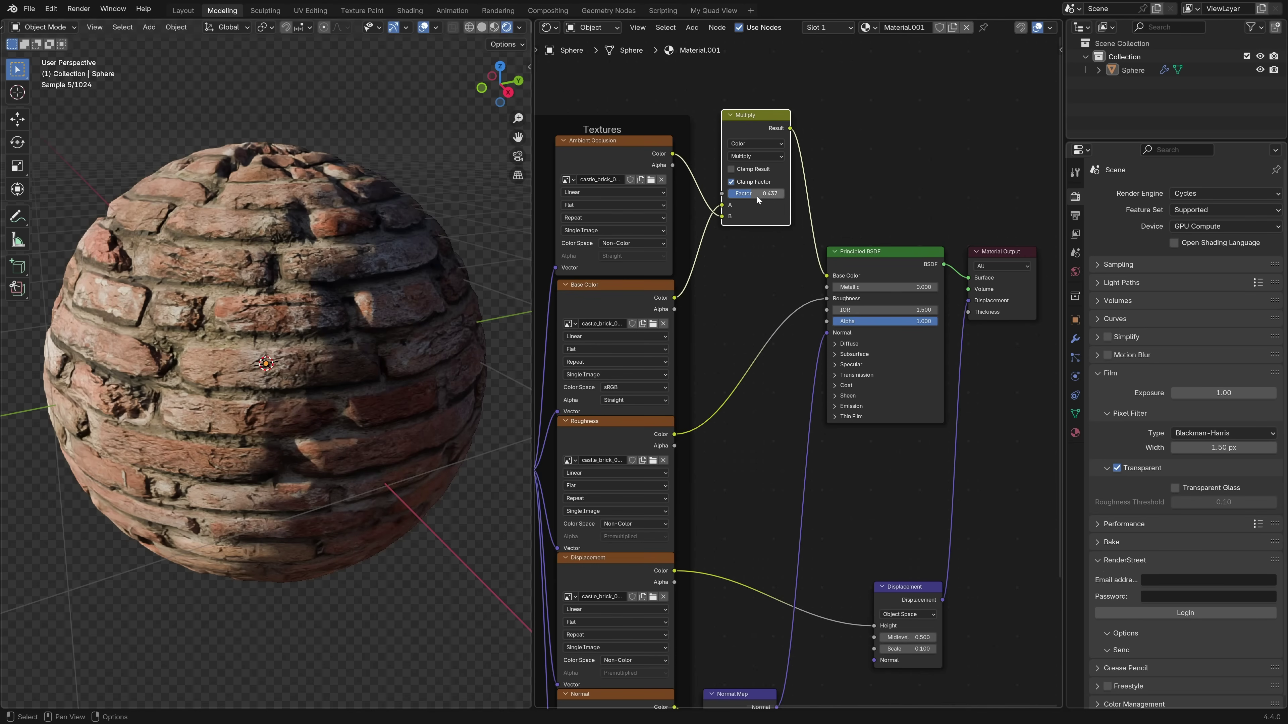
# Step: Add a camera to the scene and align it to the current view of the brick sphere
pyautogui.scroll(-2, 853, 108)
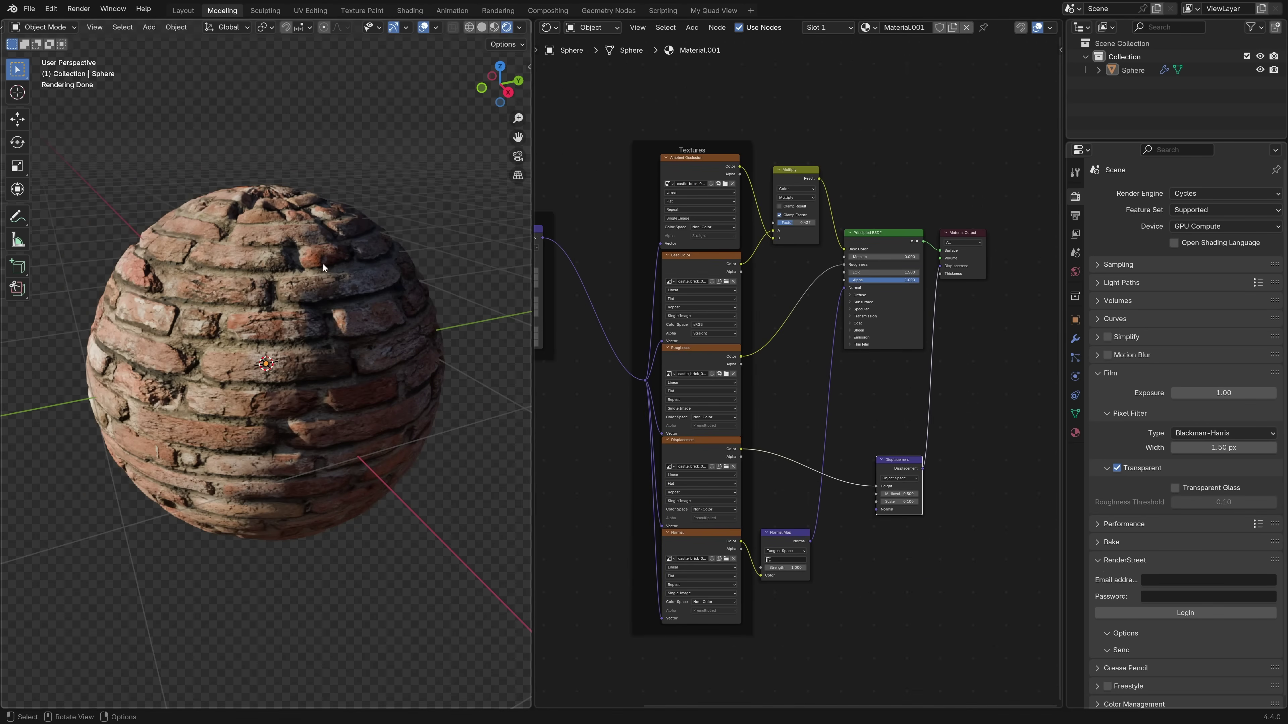
pyautogui.moveTo(326, 321); pyautogui.dragTo(291, 325, button='middle')
pyautogui.hotkey('shift', 'a')
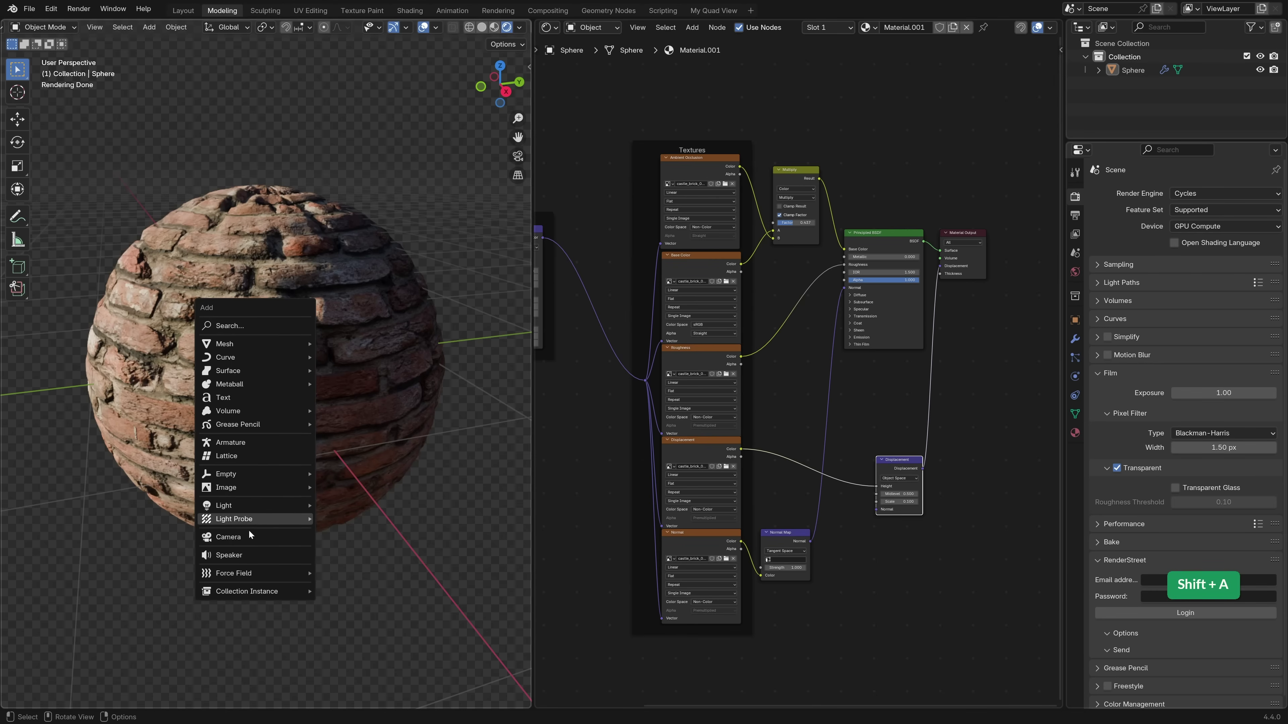
pyautogui.click(274, 536)
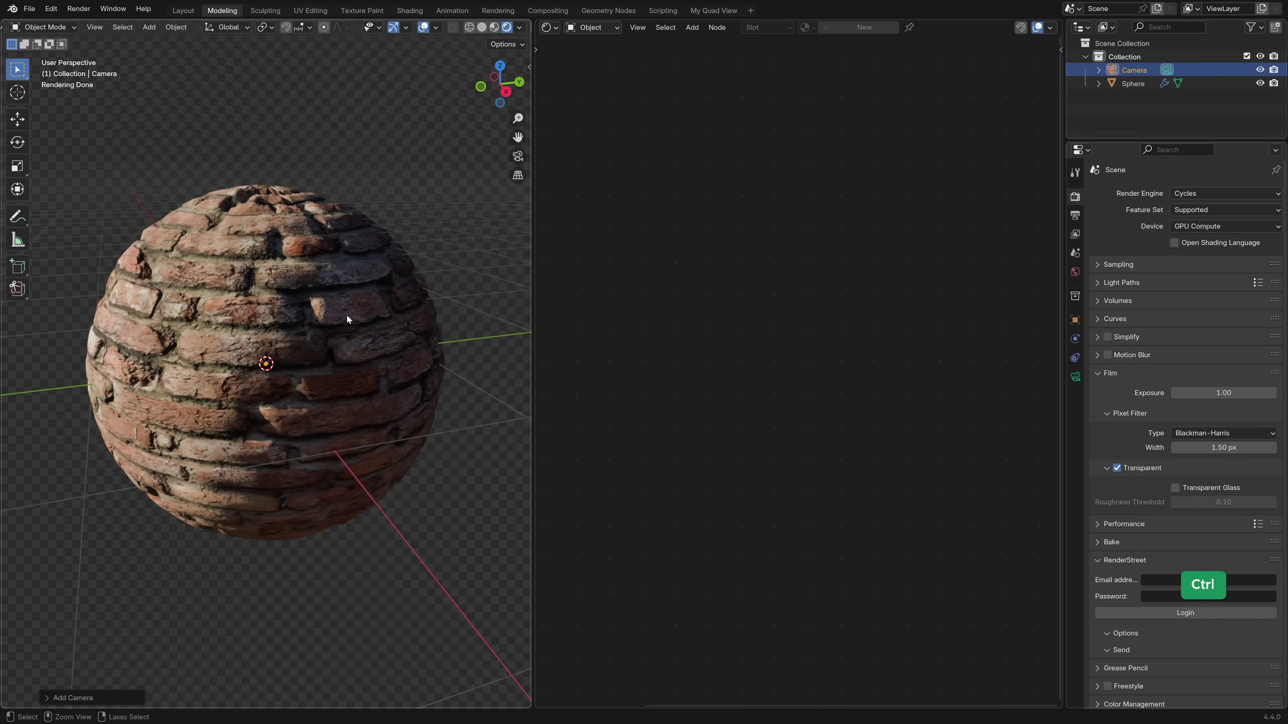
pyautogui.press('ctrl+alt+KP_0')
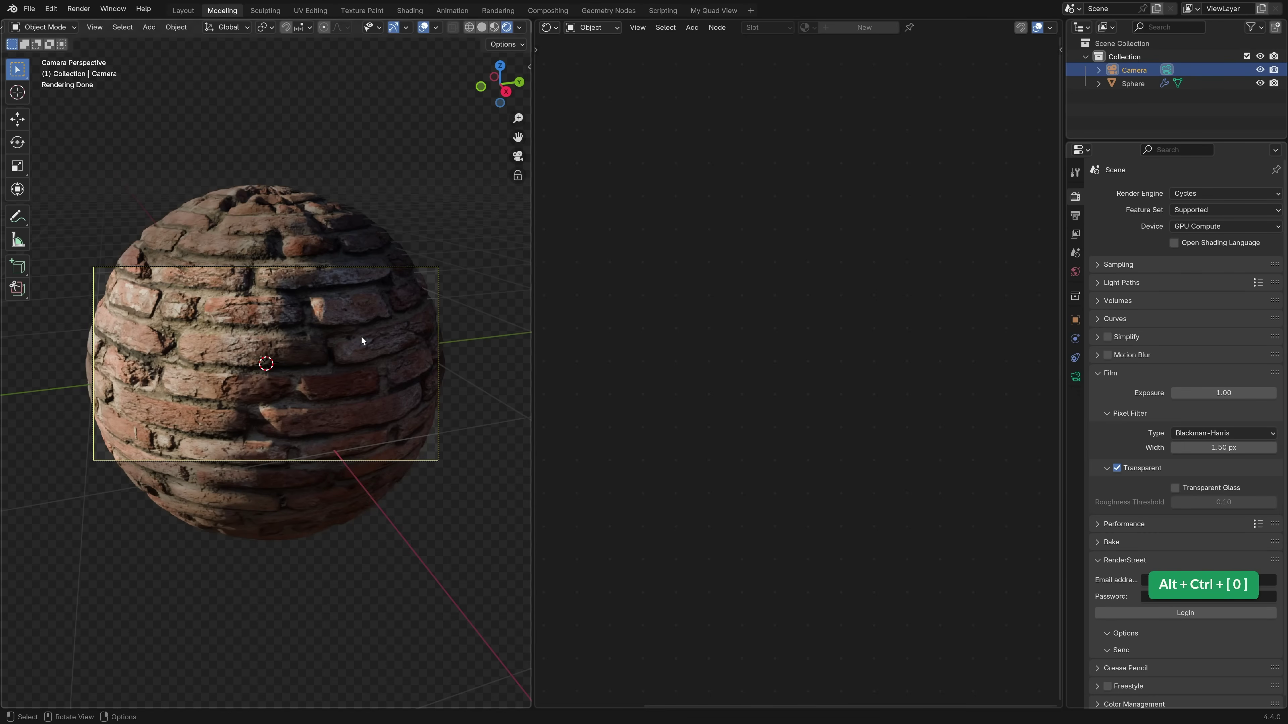
# Step: Lock the camera to the view and reframe it on the brick sphere from slightly lower and farther away
pyautogui.press('n')
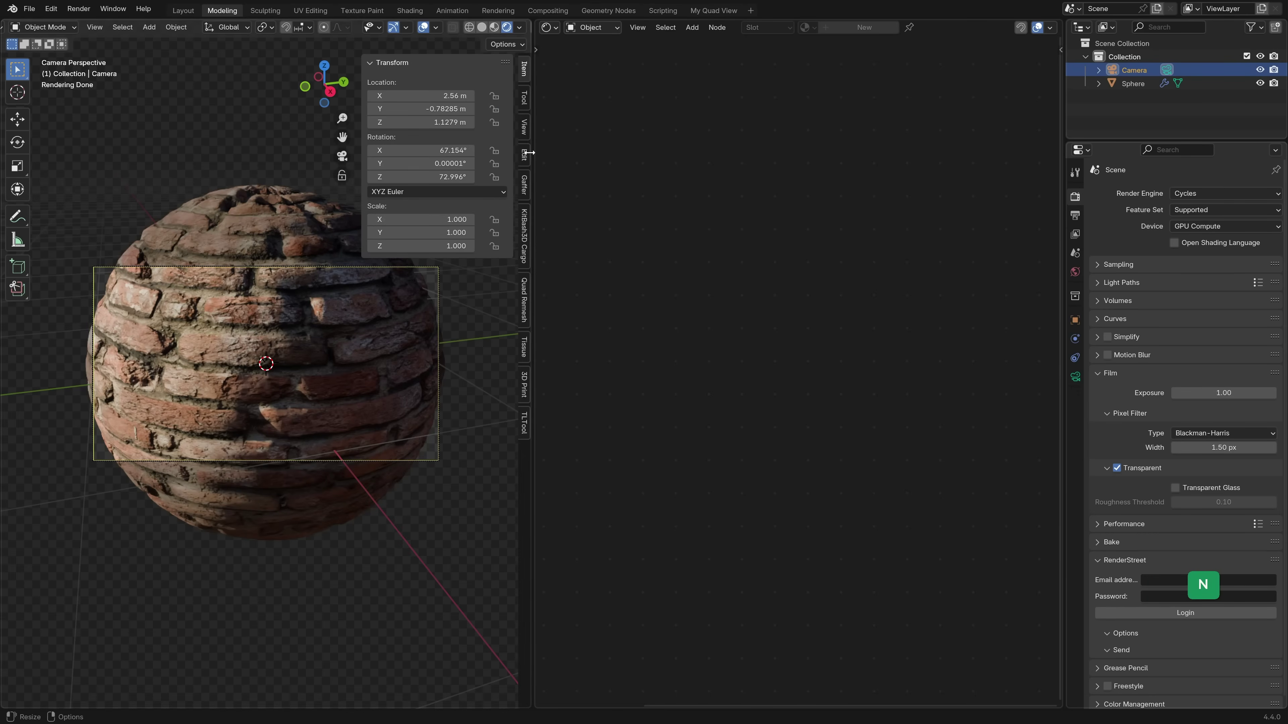
pyautogui.click(524, 126)
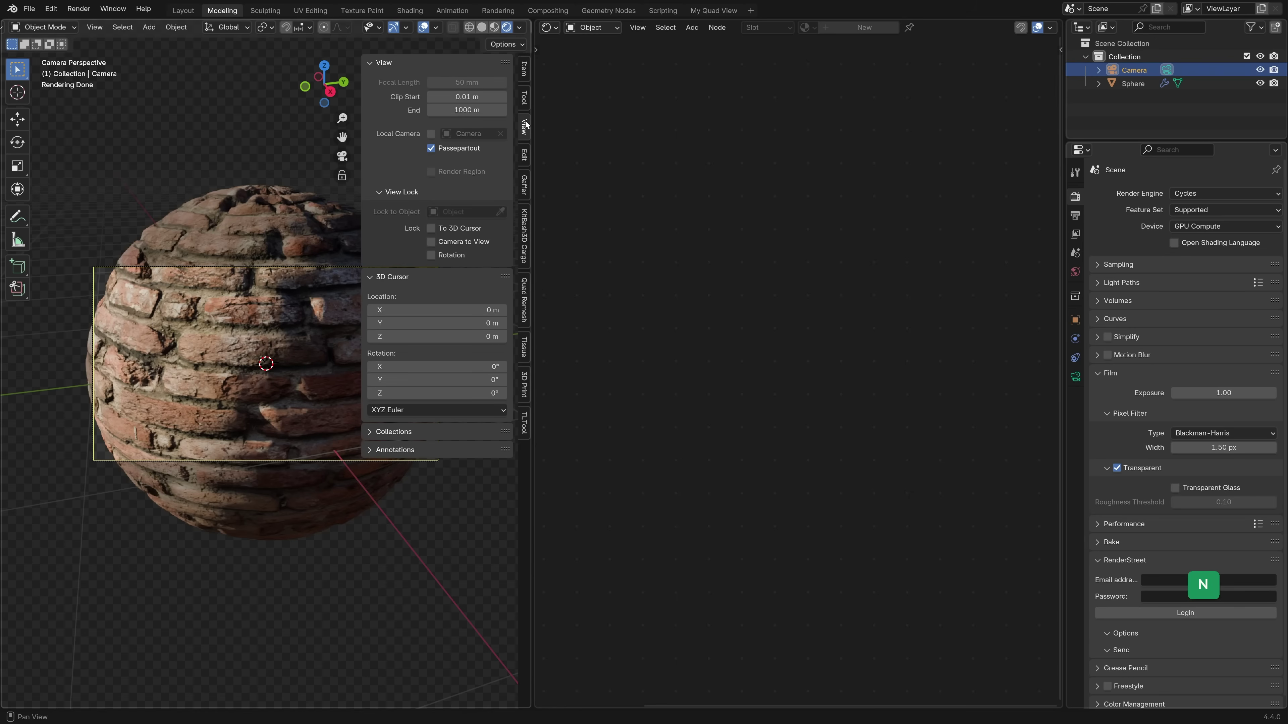
pyautogui.click(431, 242)
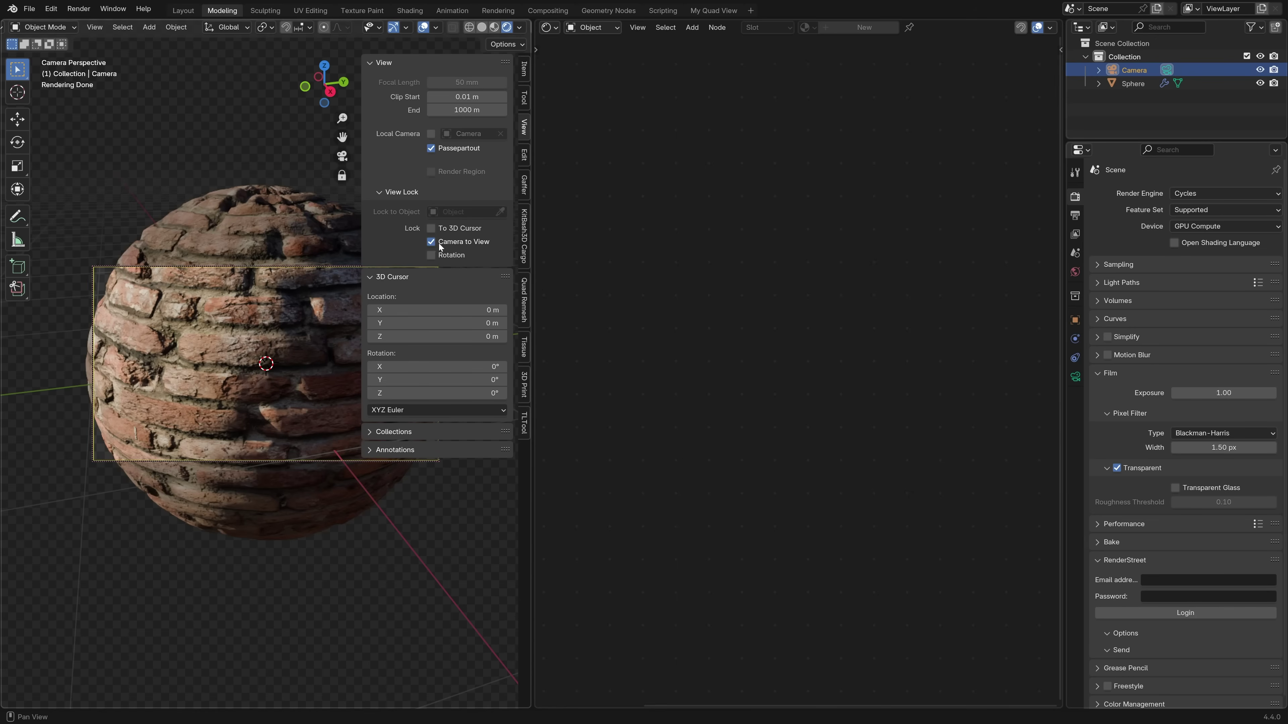
pyautogui.press('n')
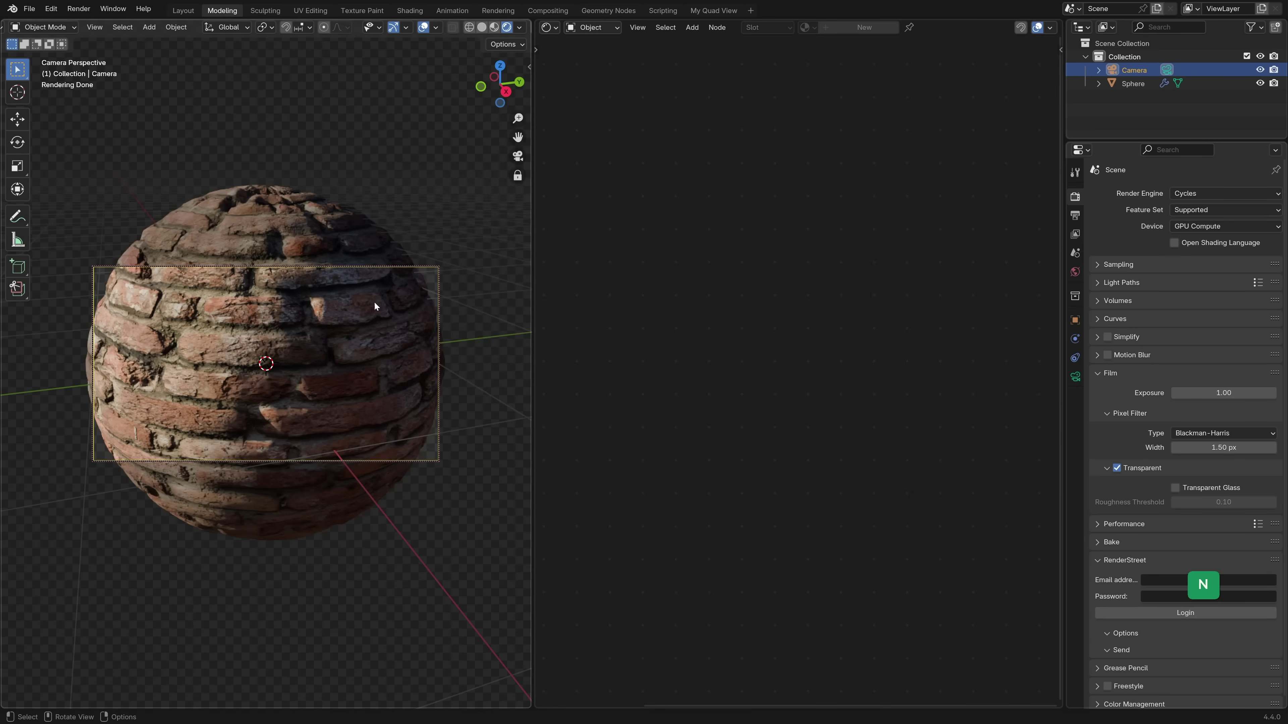
pyautogui.moveTo(374, 301); pyautogui.dragTo(338, 302, button='middle')
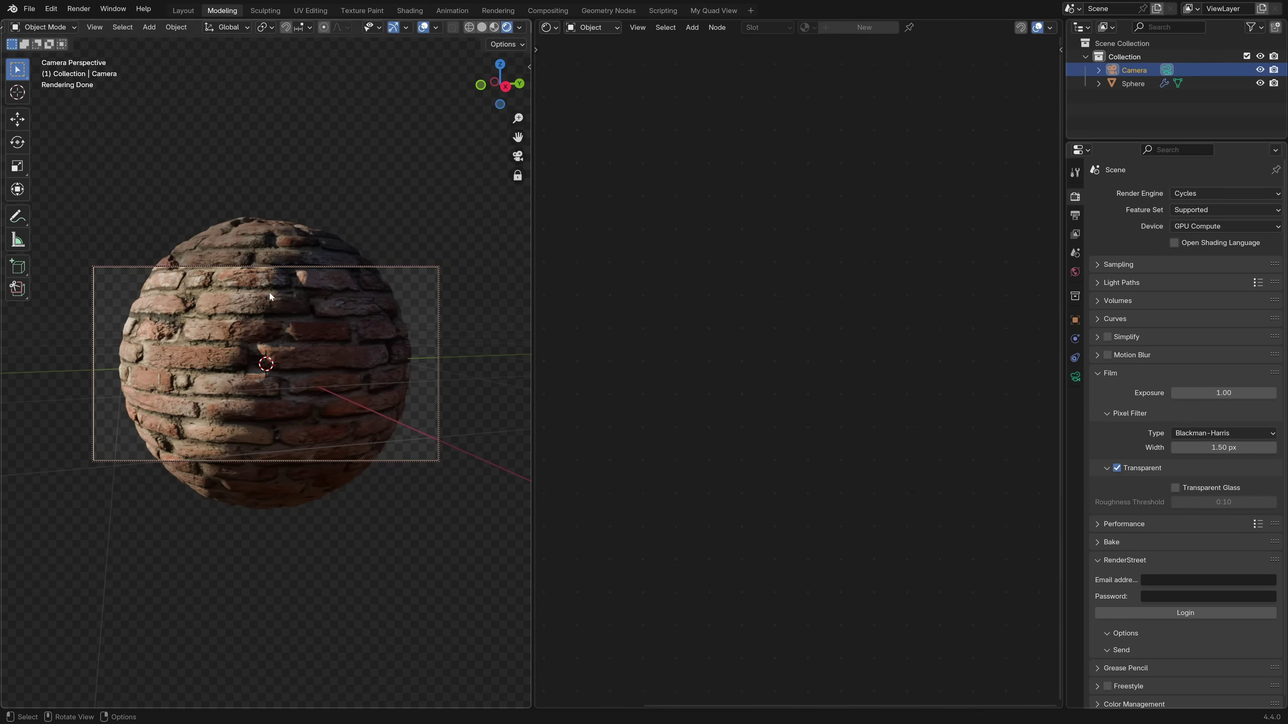
# Step: Turn off the Camera to View lock to keep the camera framing fixed, and hide the sidebar
pyautogui.press('n')
pyautogui.click(429, 247)
pyautogui.press('n')
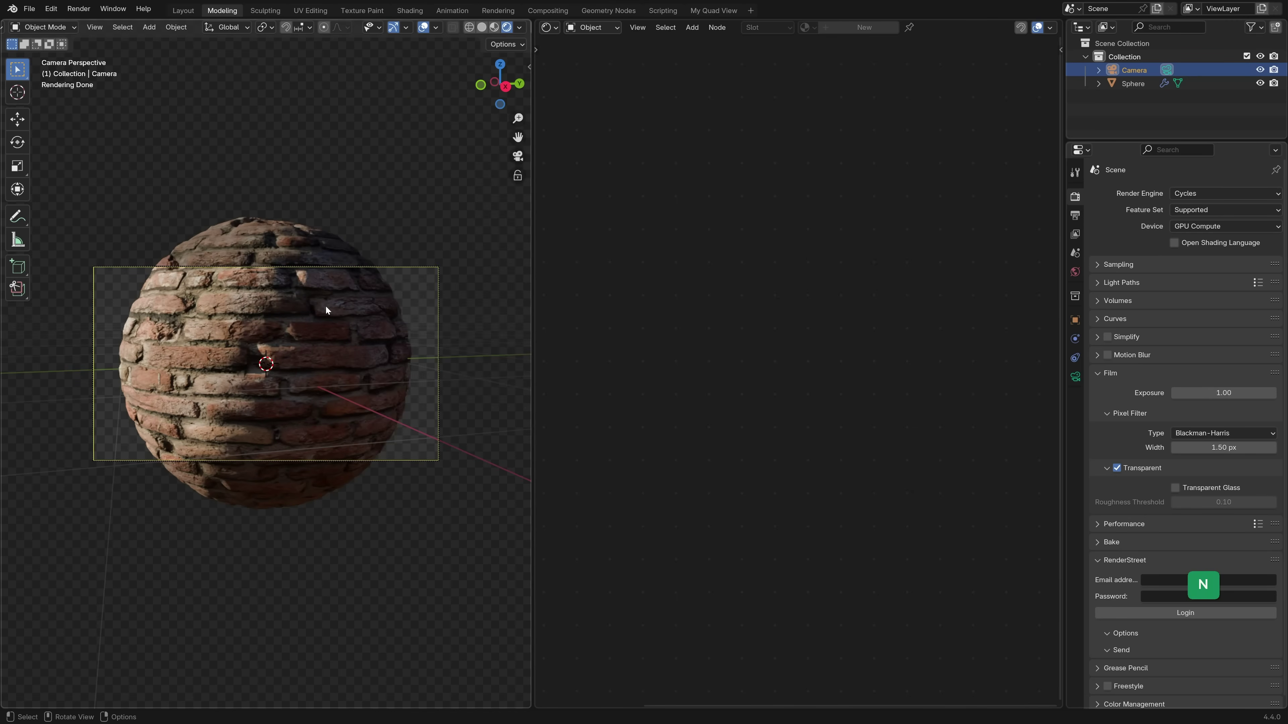
# Step: Widen the 3D viewport slightly beside the shader editor and hide the viewport's toolbar
pyautogui.scroll(3, 325, 306)
pyautogui.scroll(-2, 325, 305)
pyautogui.scroll(4, 325, 305)
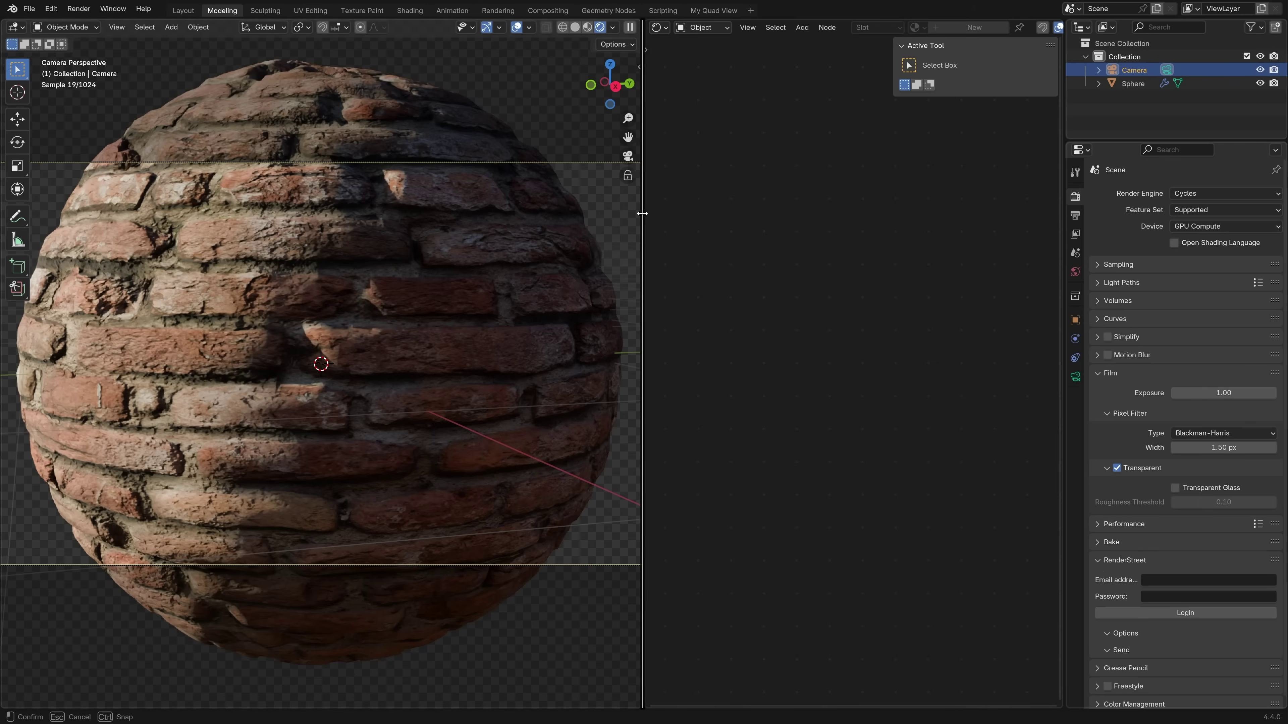
pyautogui.moveTo(637, 213); pyautogui.dragTo(562, 213)
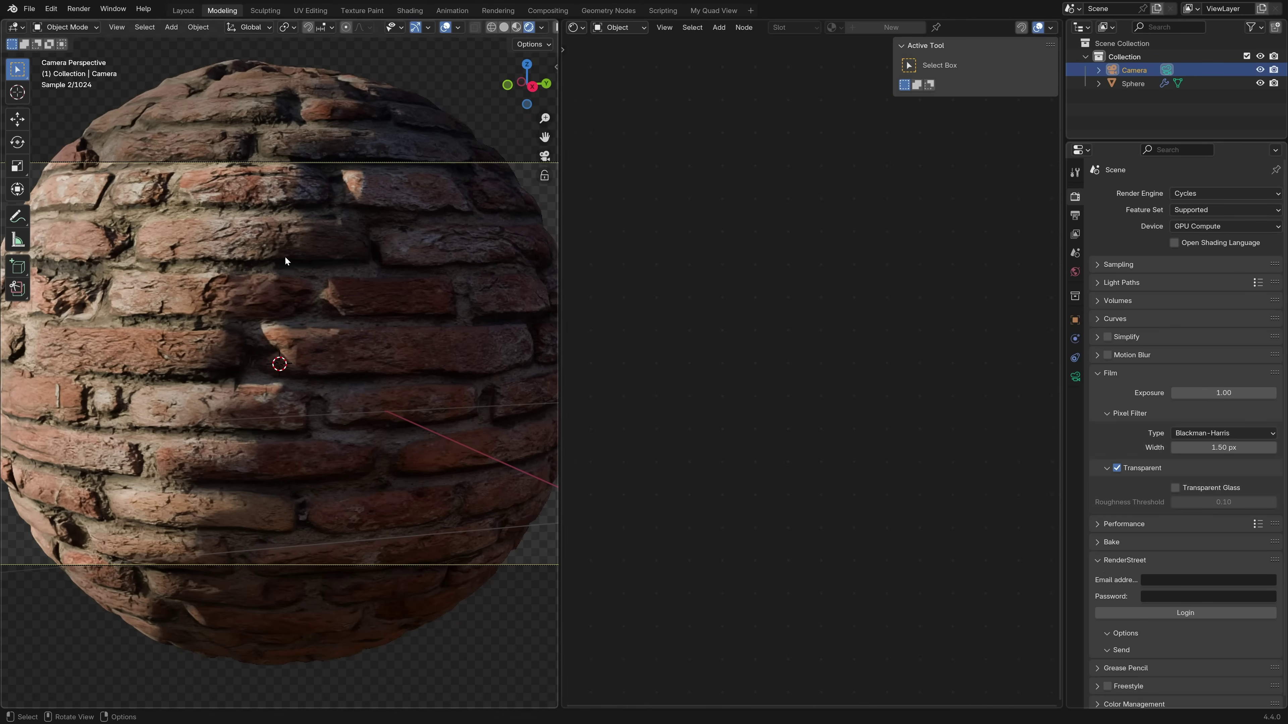
pyautogui.press('t')
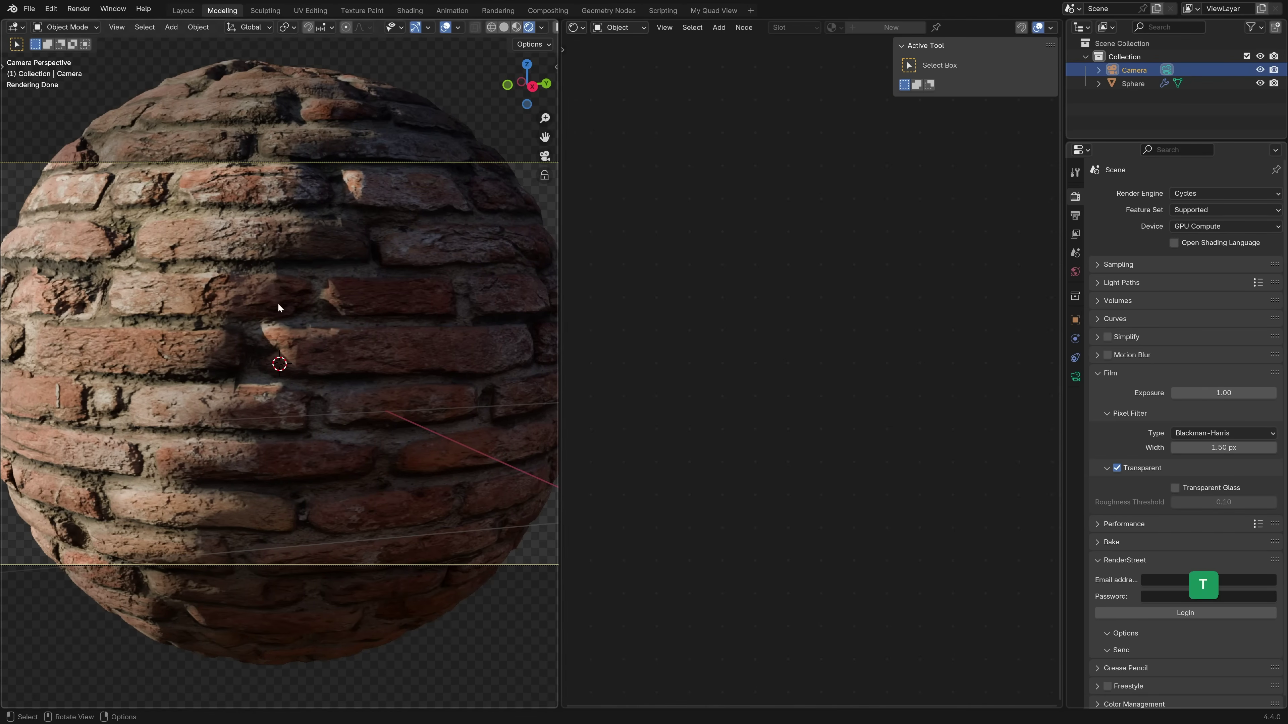
# Step: Change the Shader Editor area to an Image Editor and render the image from the camera
pyautogui.click(576, 26)
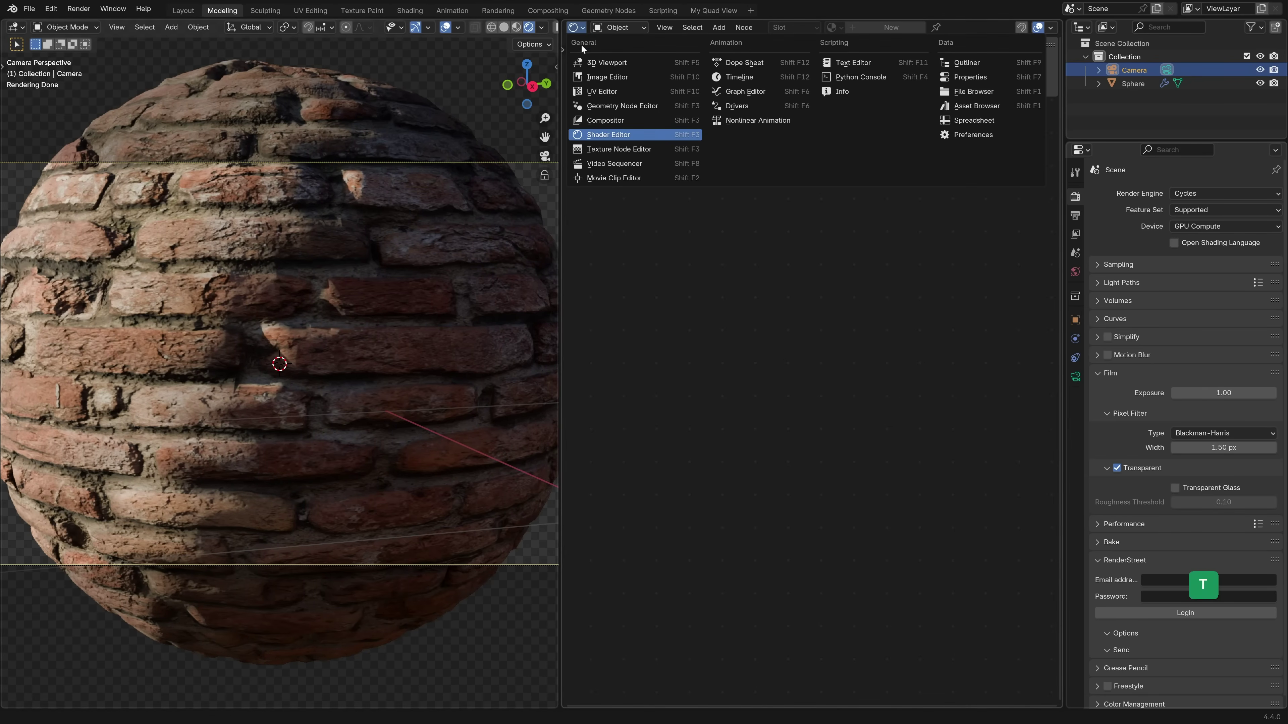
pyautogui.click(594, 76)
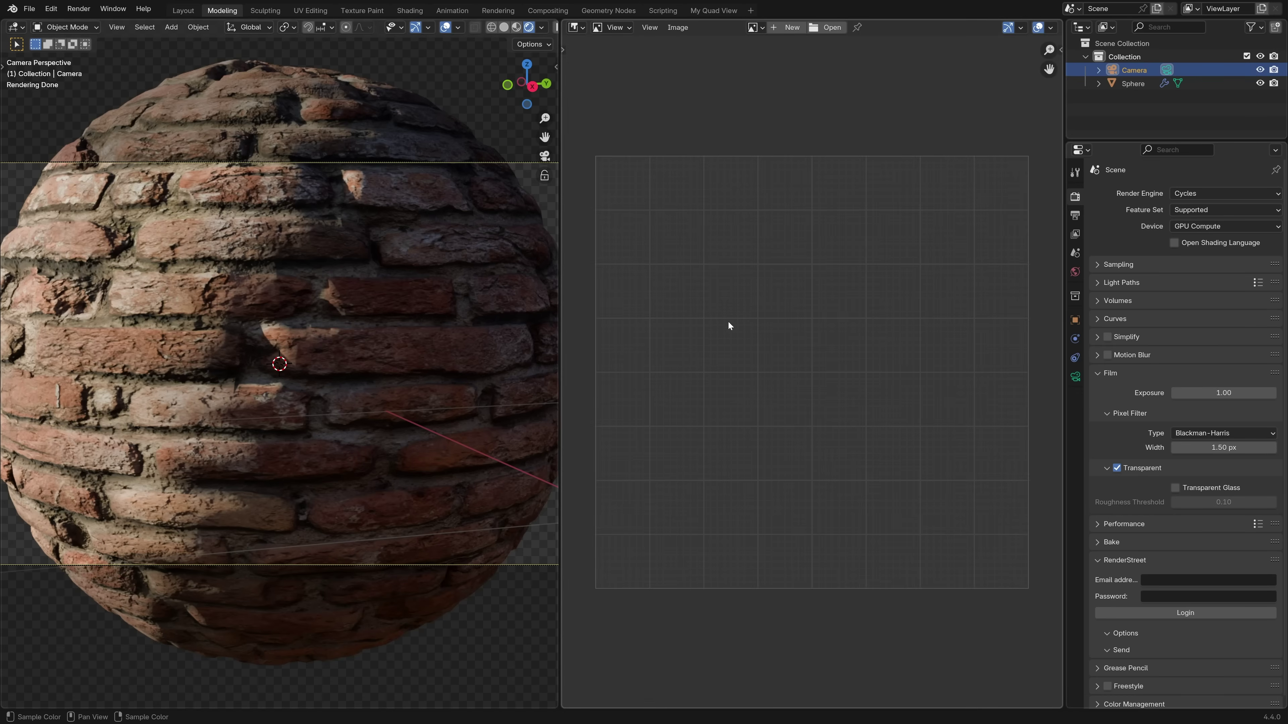
pyautogui.click(78, 8)
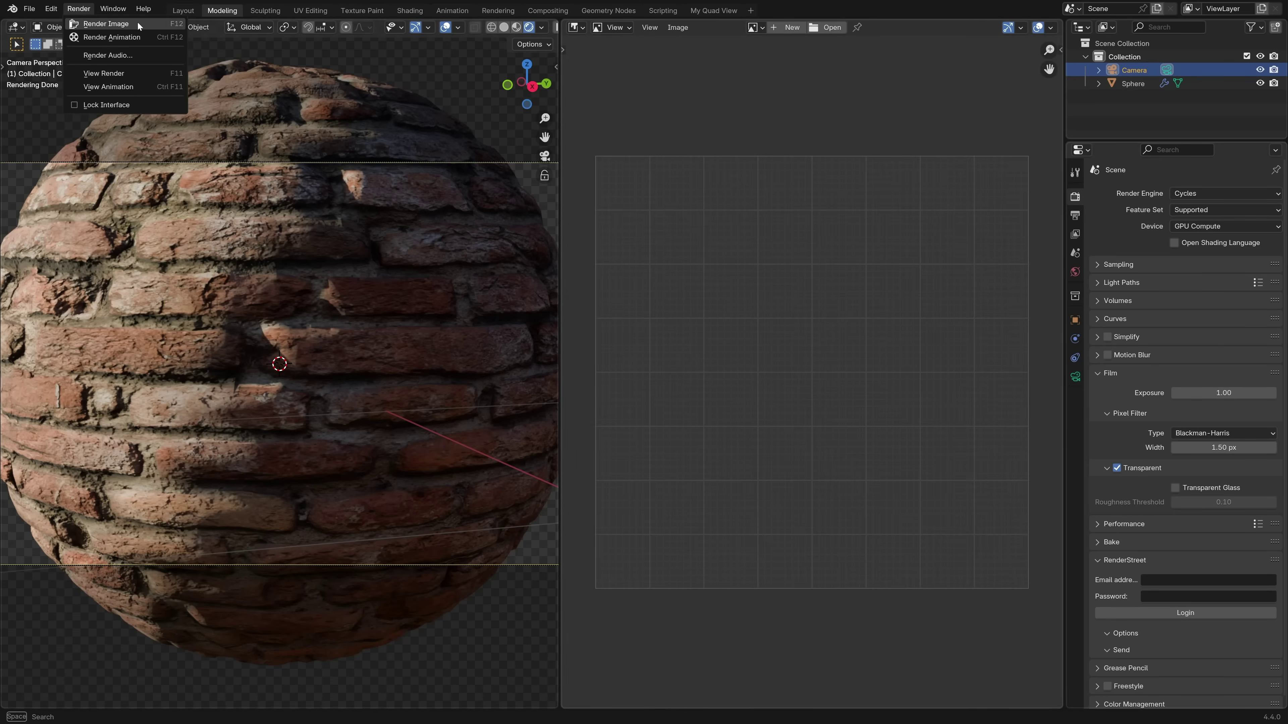
pyautogui.click(137, 26)
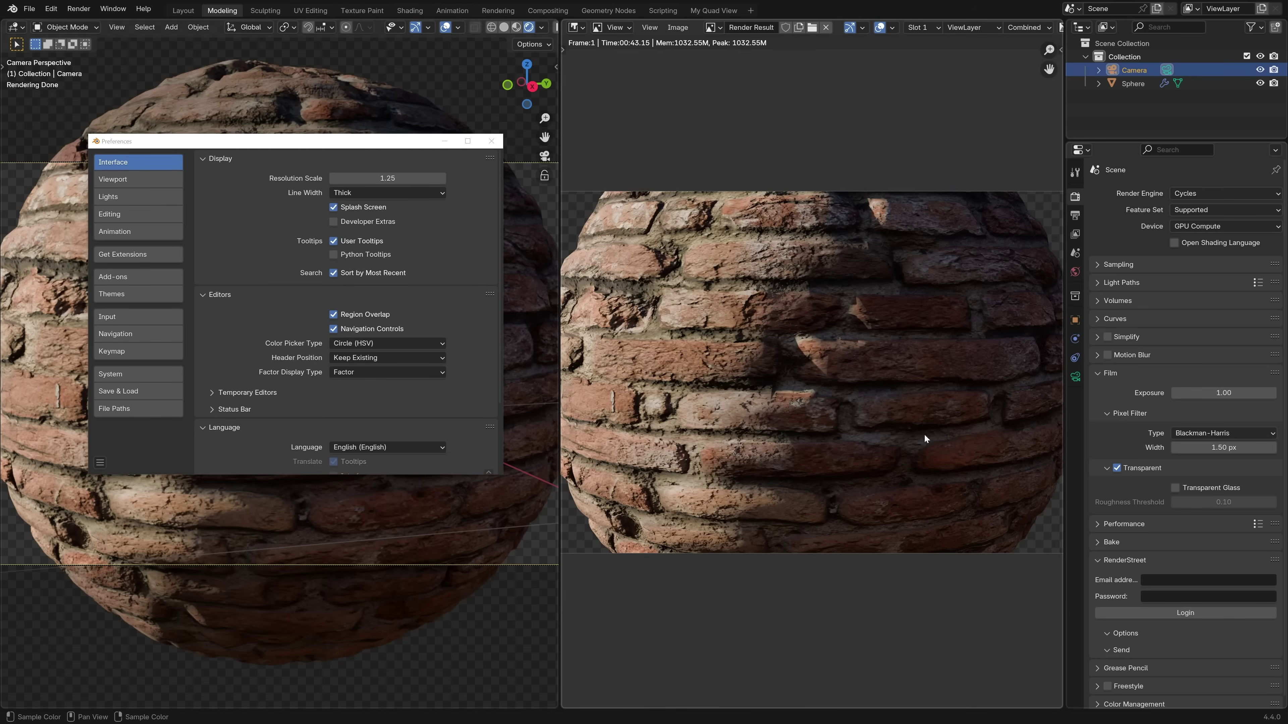
# Step: Check in the Interface preferences, under Temporary Editors, that Render In is set to Image Editor
pyautogui.click(578, 28)
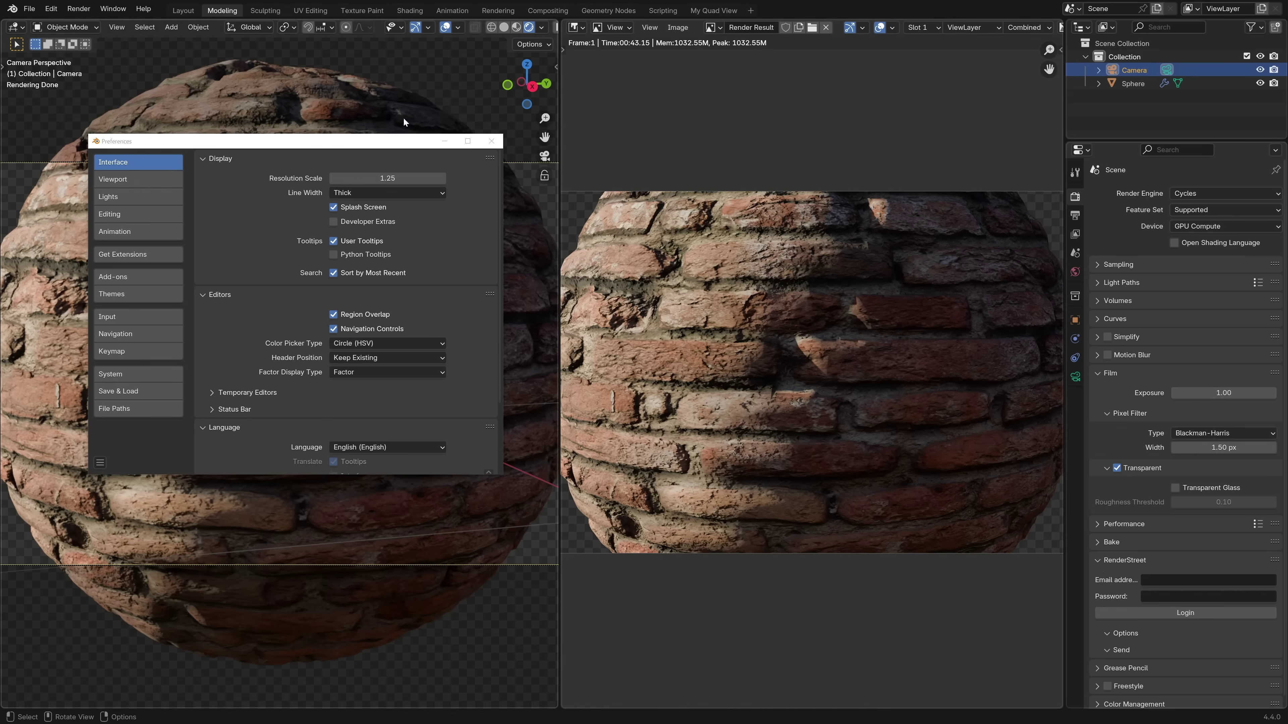
pyautogui.click(119, 162)
pyautogui.click(216, 389)
pyautogui.scroll(-2, 253, 357)
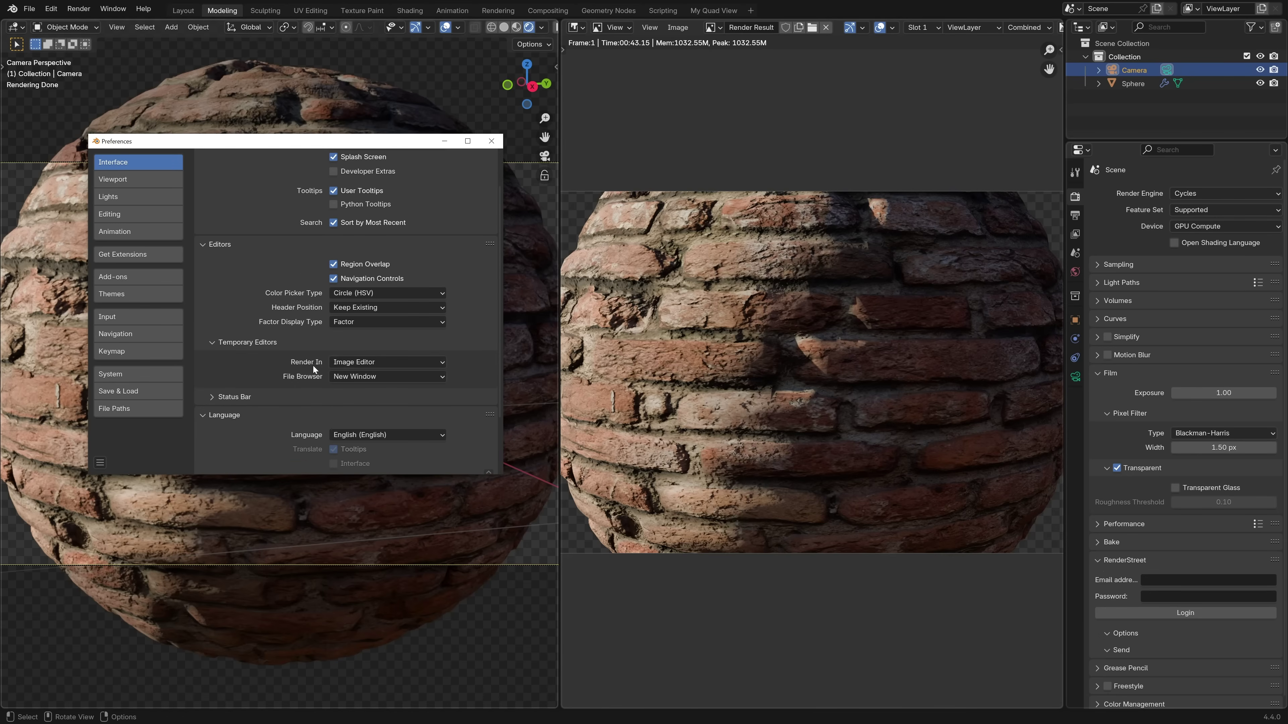
pyautogui.click(389, 362)
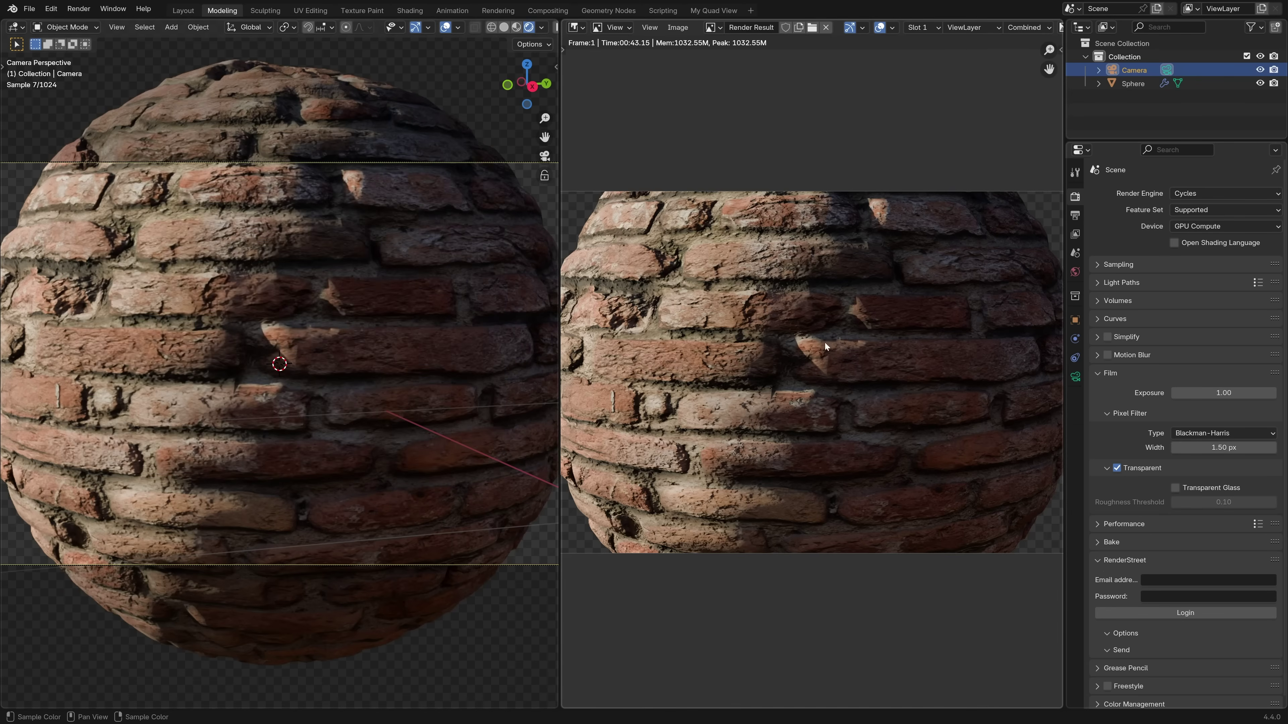
# Step: Examine the rendered brick sphere in the Image Editor, both as a whole and close up
pyautogui.scroll(-2, 846, 324)
pyautogui.scroll(1, 846, 325)
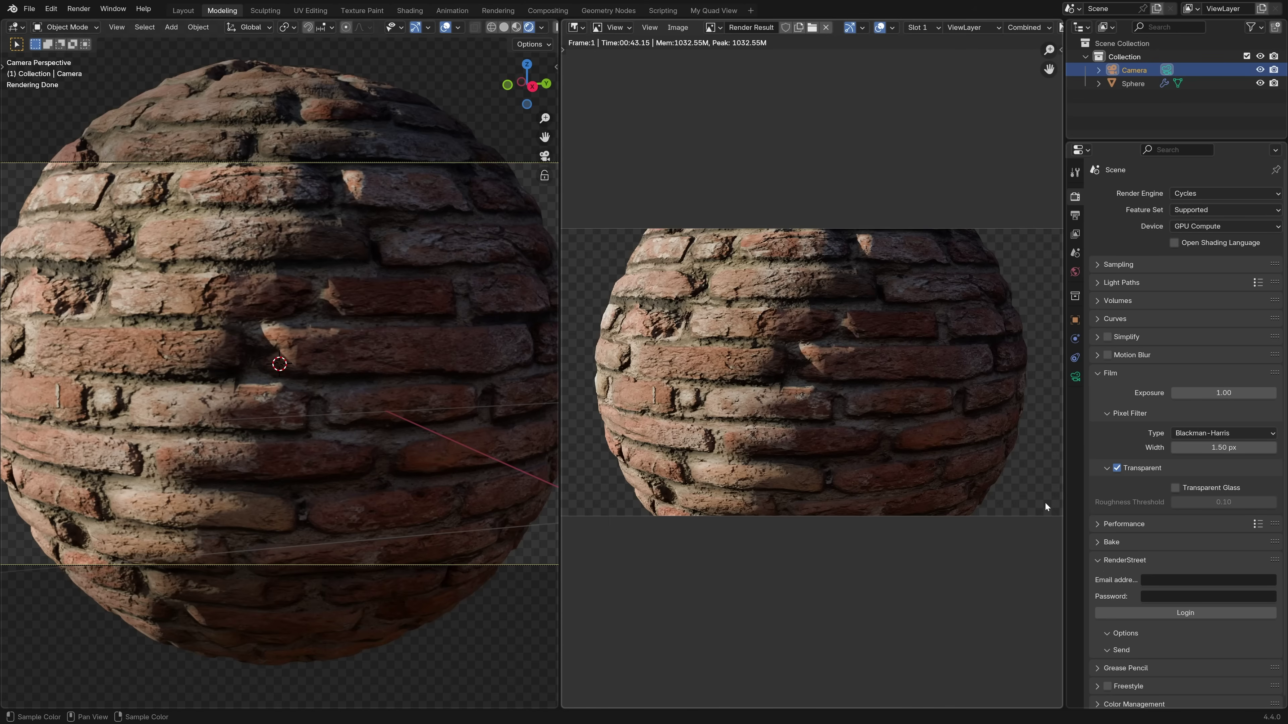
pyautogui.scroll(1, 704, 423)
pyautogui.scroll(1, 867, 432)
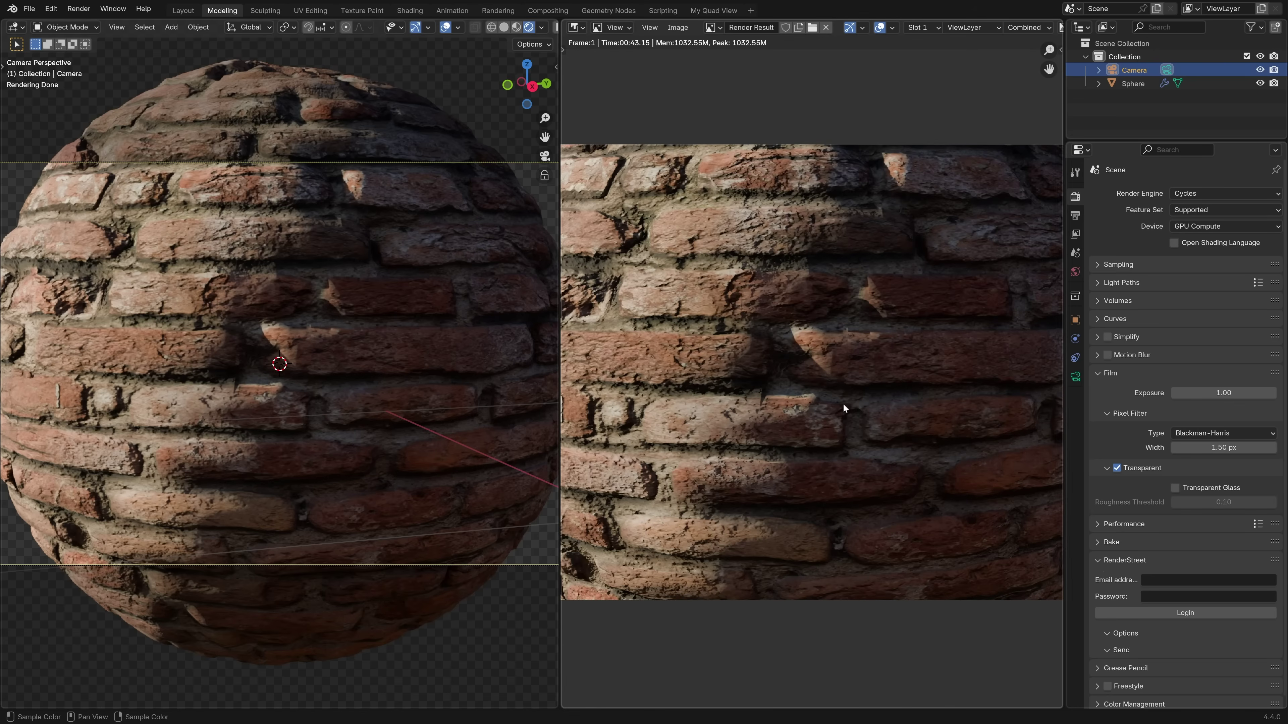
# Step: Select the sphere, review its Subdivision modifier levels against the render, and return to the scene's render settings
pyautogui.click(402, 317)
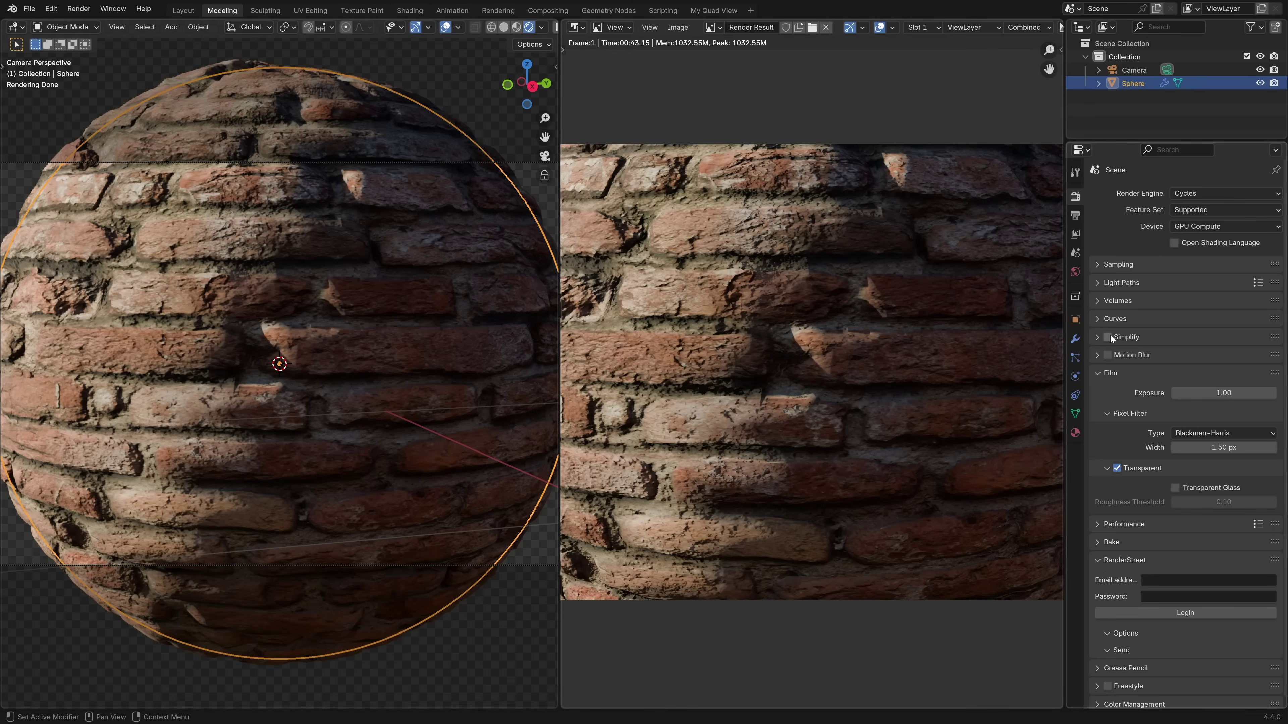
pyautogui.click(1074, 338)
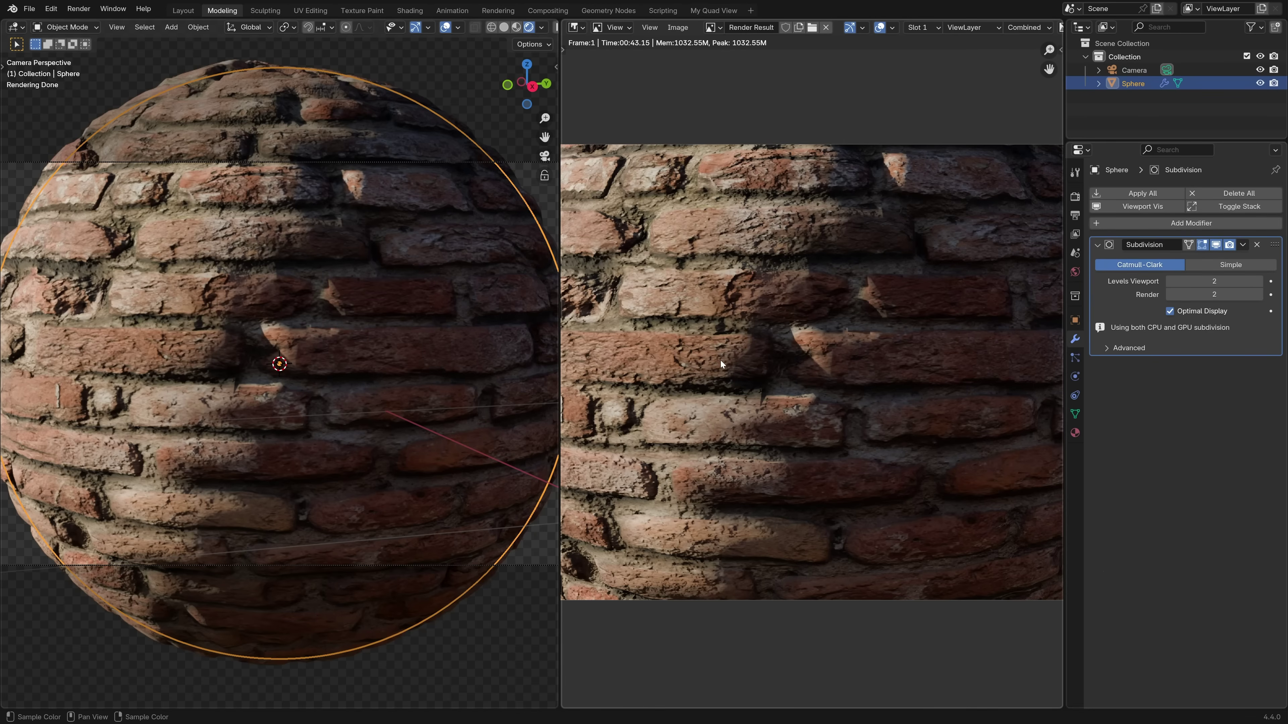
pyautogui.scroll(-2, 735, 348)
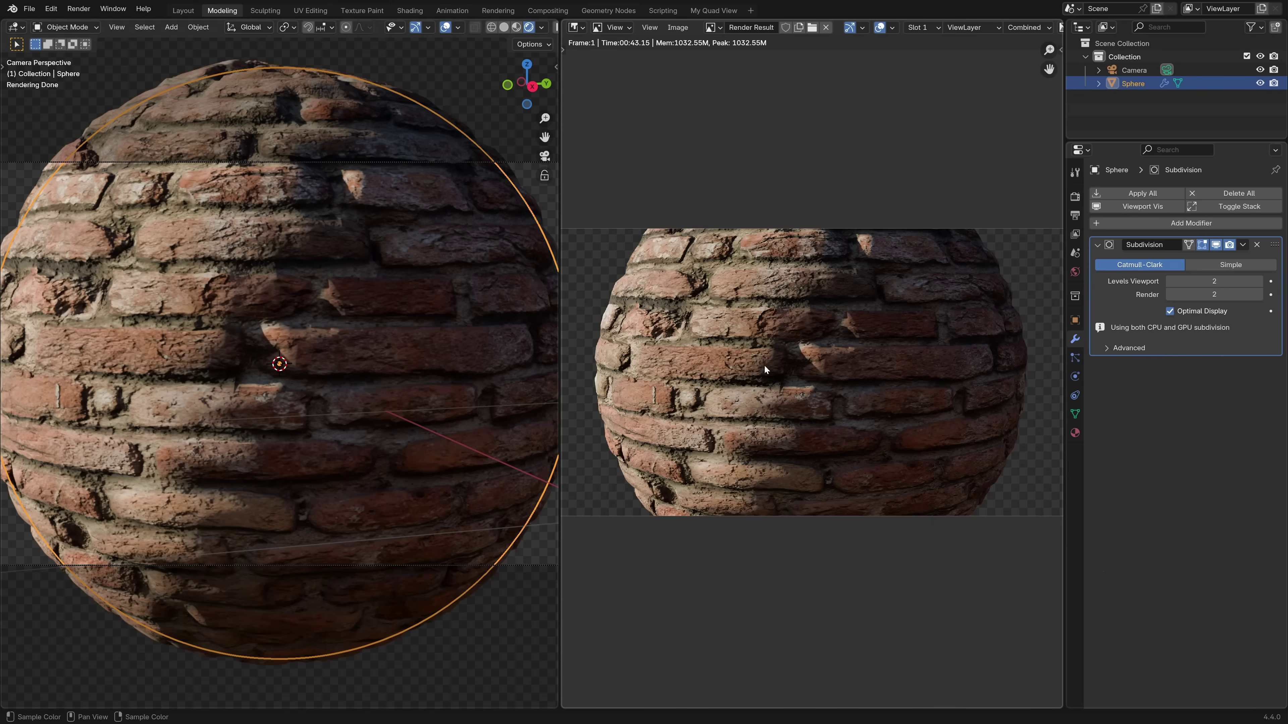
pyautogui.click(1075, 197)
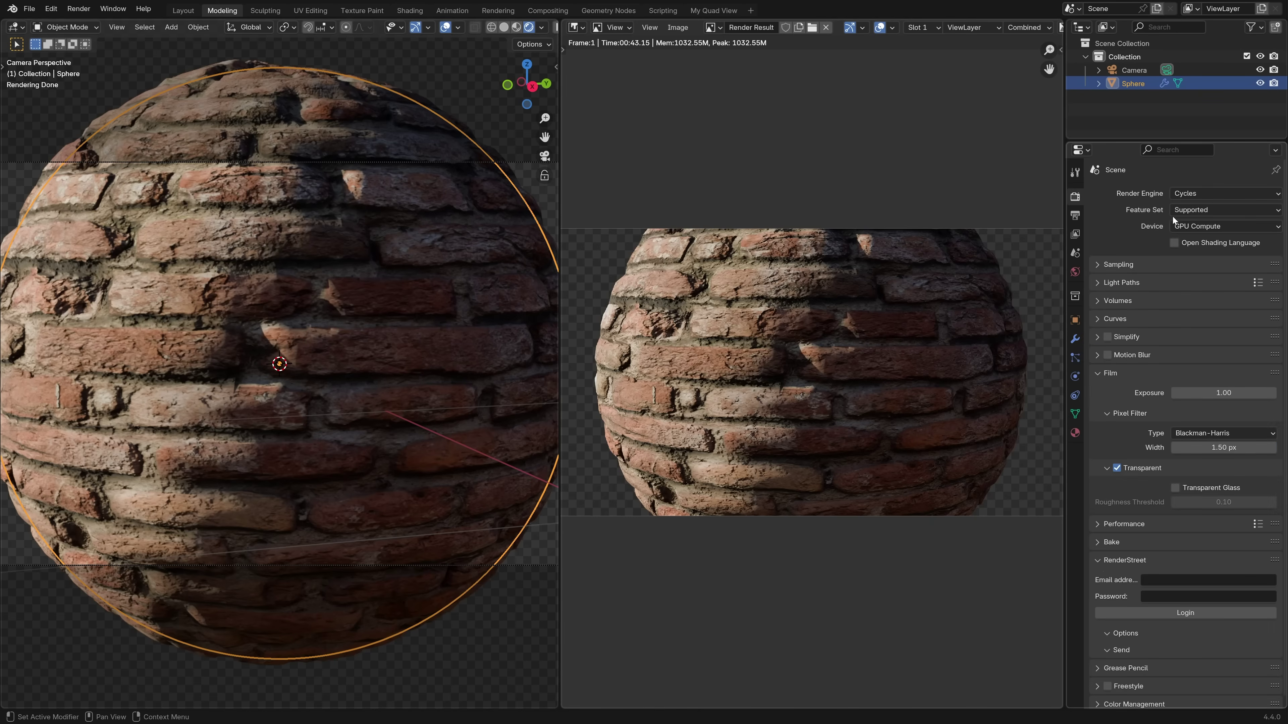
# Step: Render the image with the Cycles feature set changed to Experimental and Adaptive Subdivision enabled on the sphere's Subdivision modifier
pyautogui.click(1189, 212)
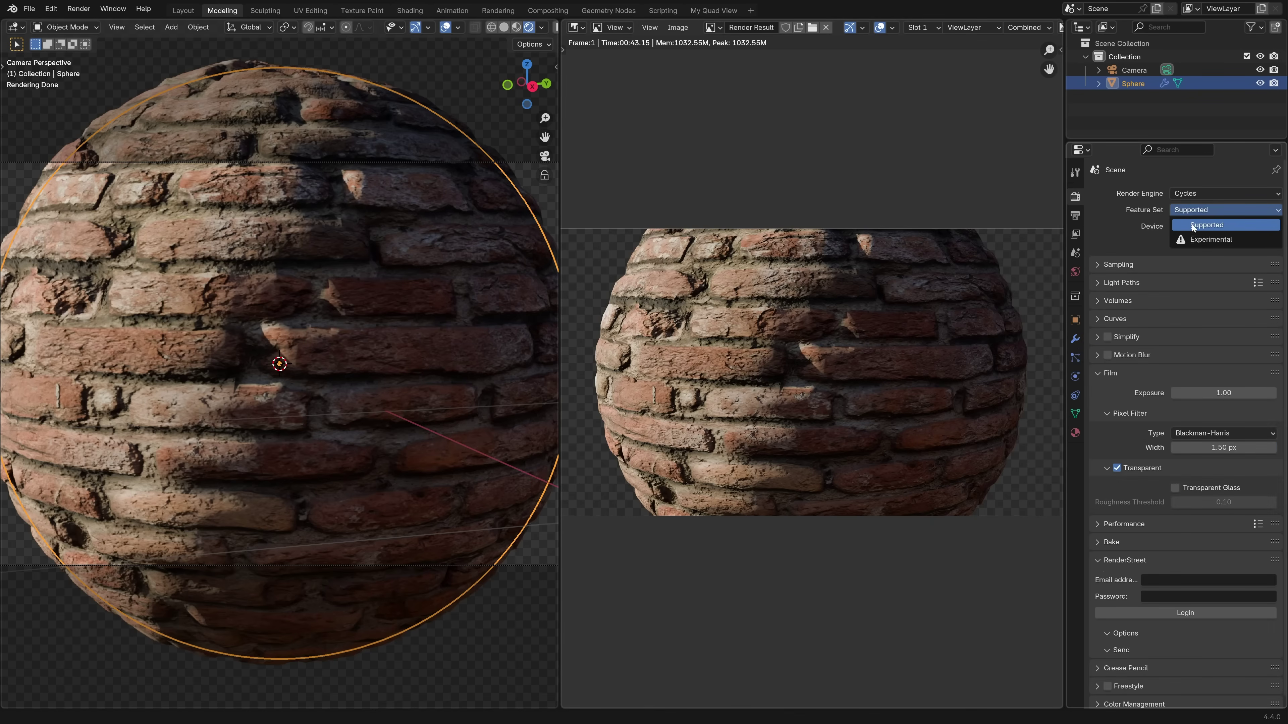
pyautogui.click(1227, 237)
pyautogui.click(1075, 338)
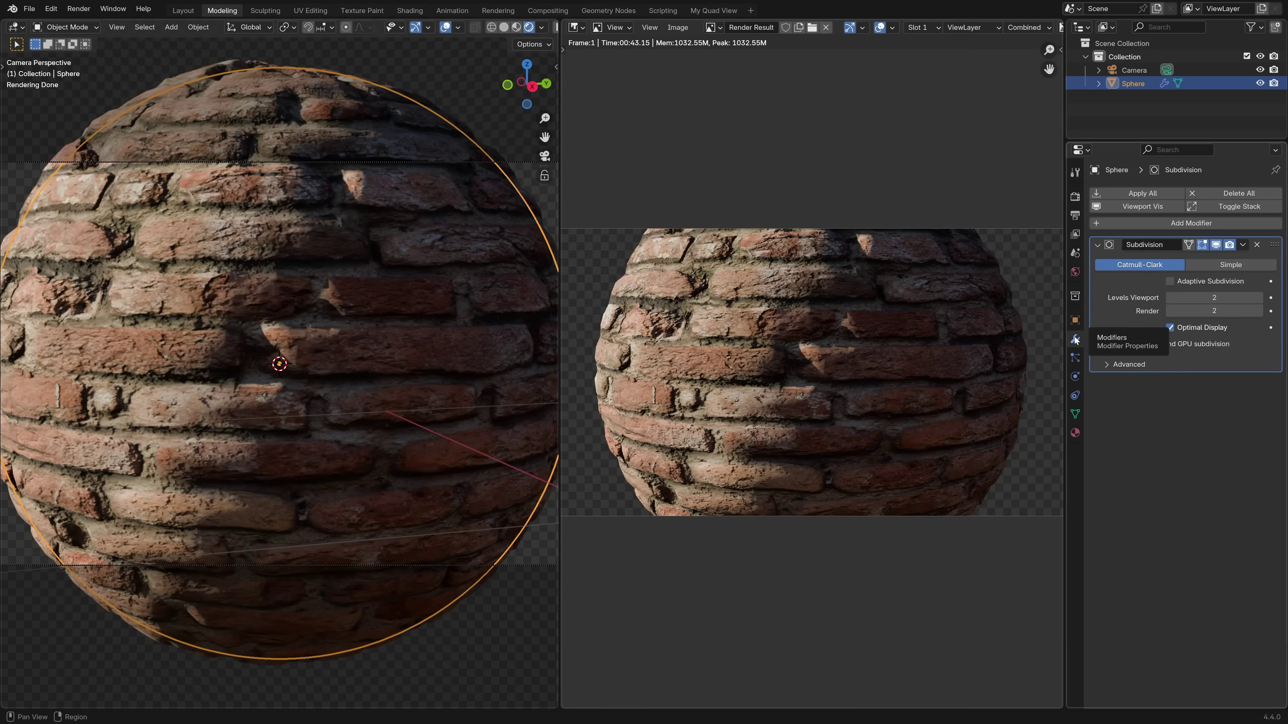
pyautogui.click(1170, 282)
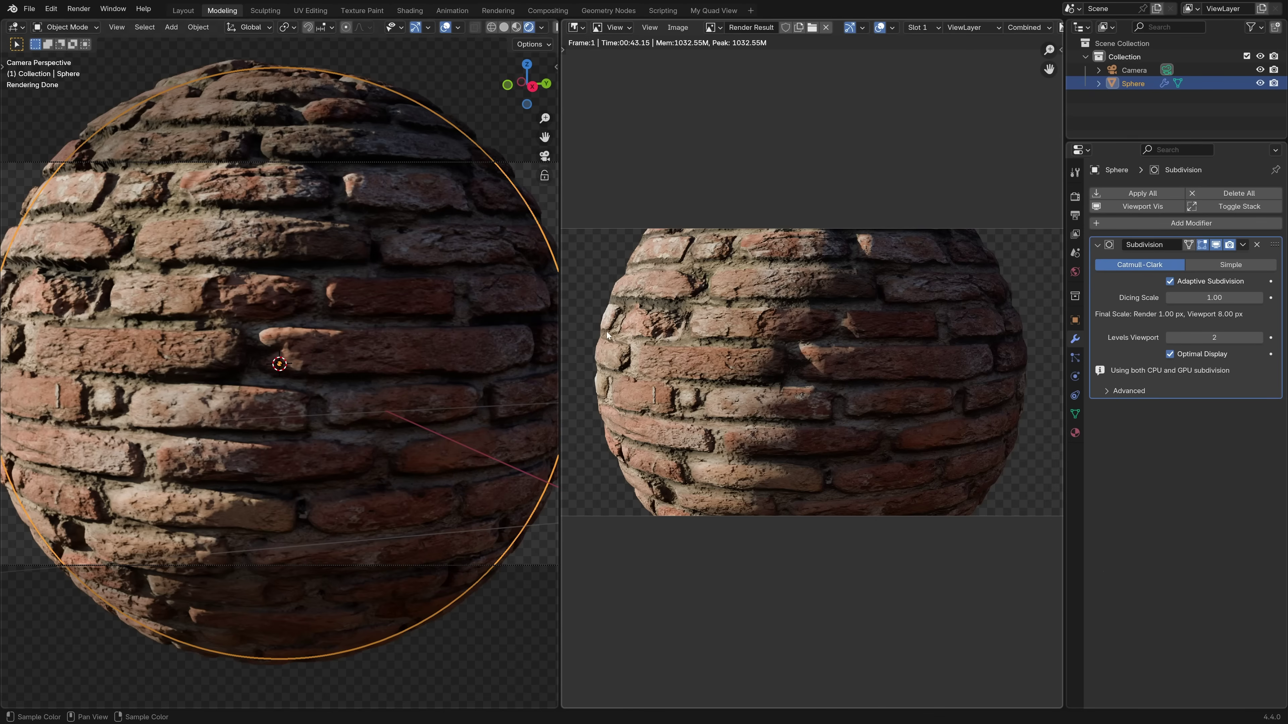
pyautogui.click(79, 9)
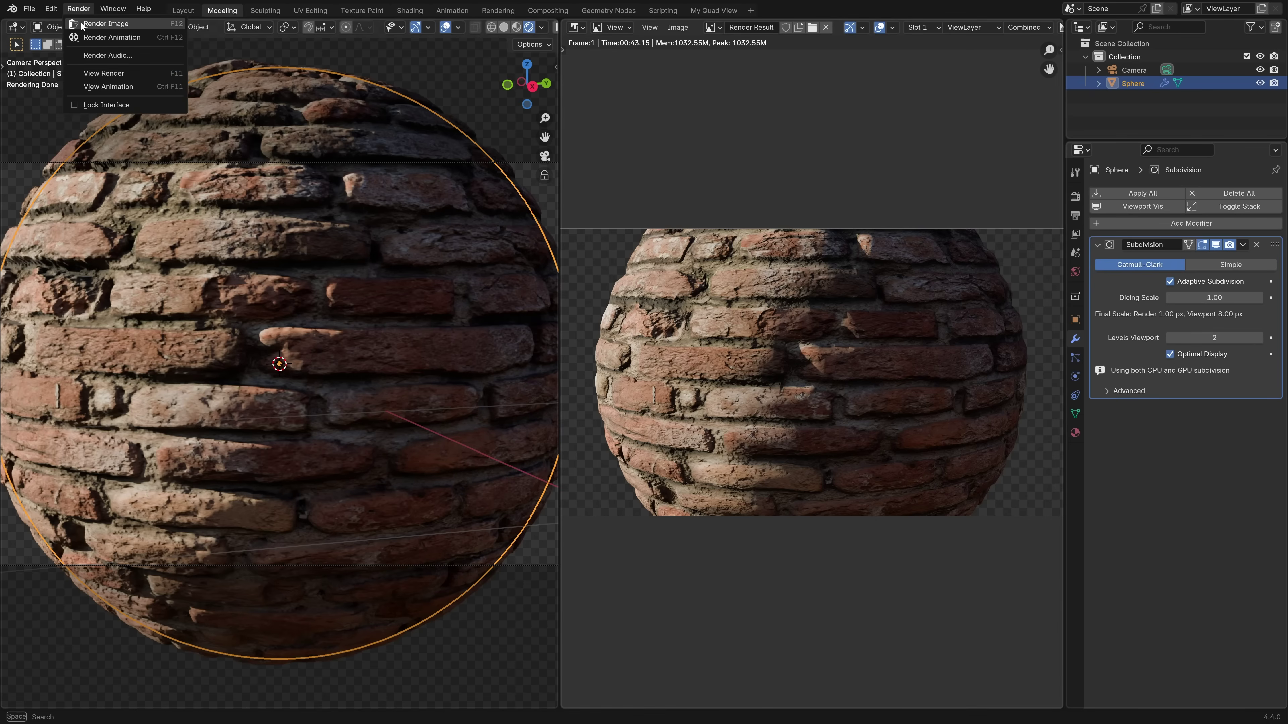
pyautogui.click(89, 24)
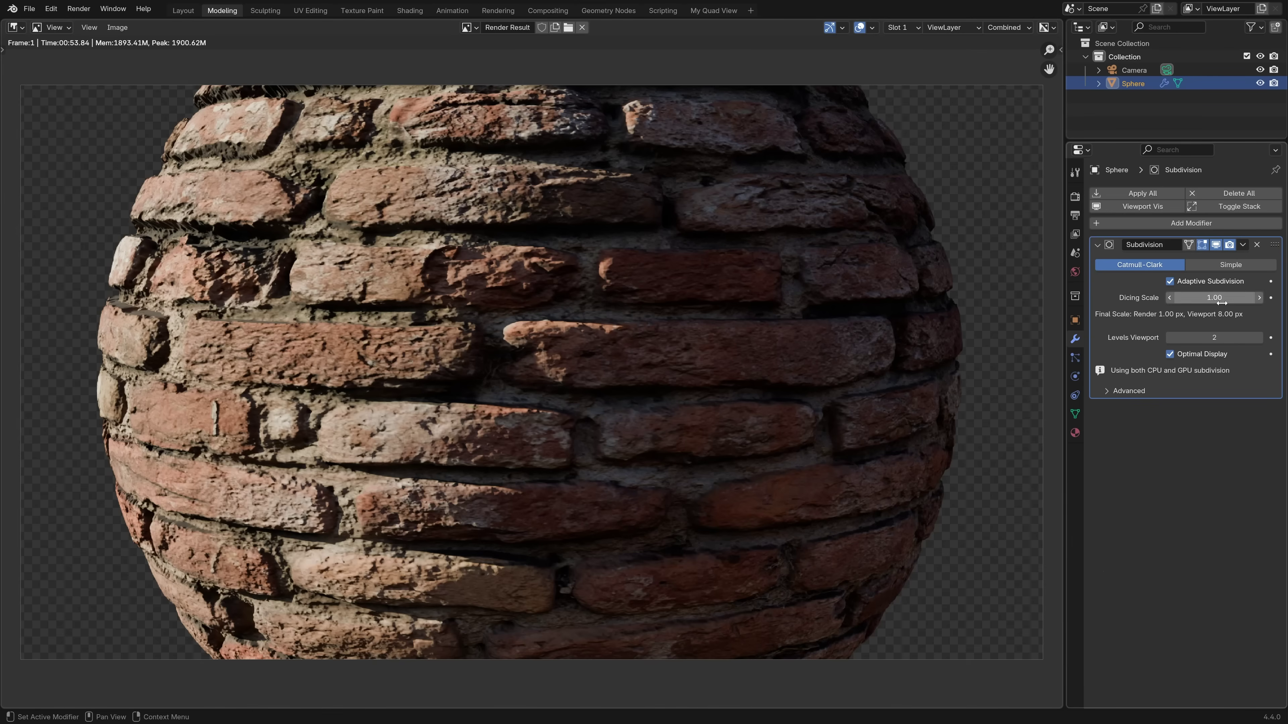
# Step: Render a second version into Slot 2 with the Subdivision modifier's Dicing Scale set to 5
pyautogui.click(905, 29)
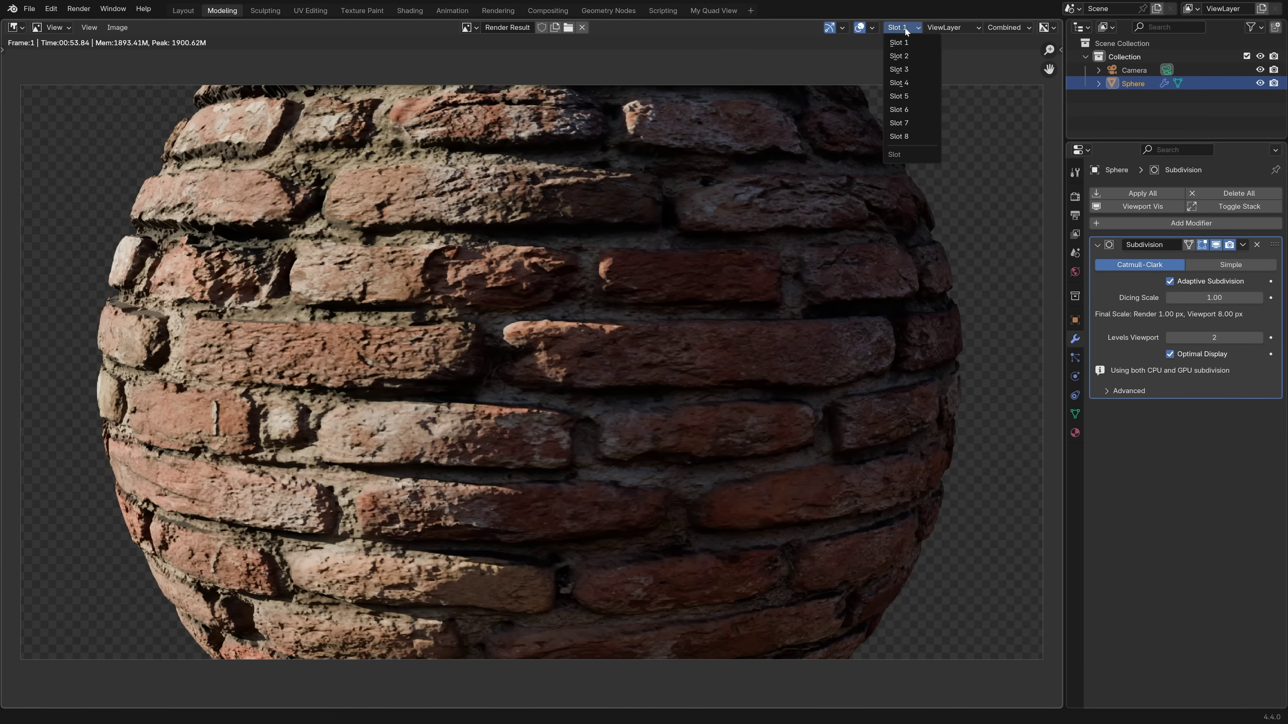
pyautogui.click(915, 56)
pyautogui.doubleClick(1214, 298)
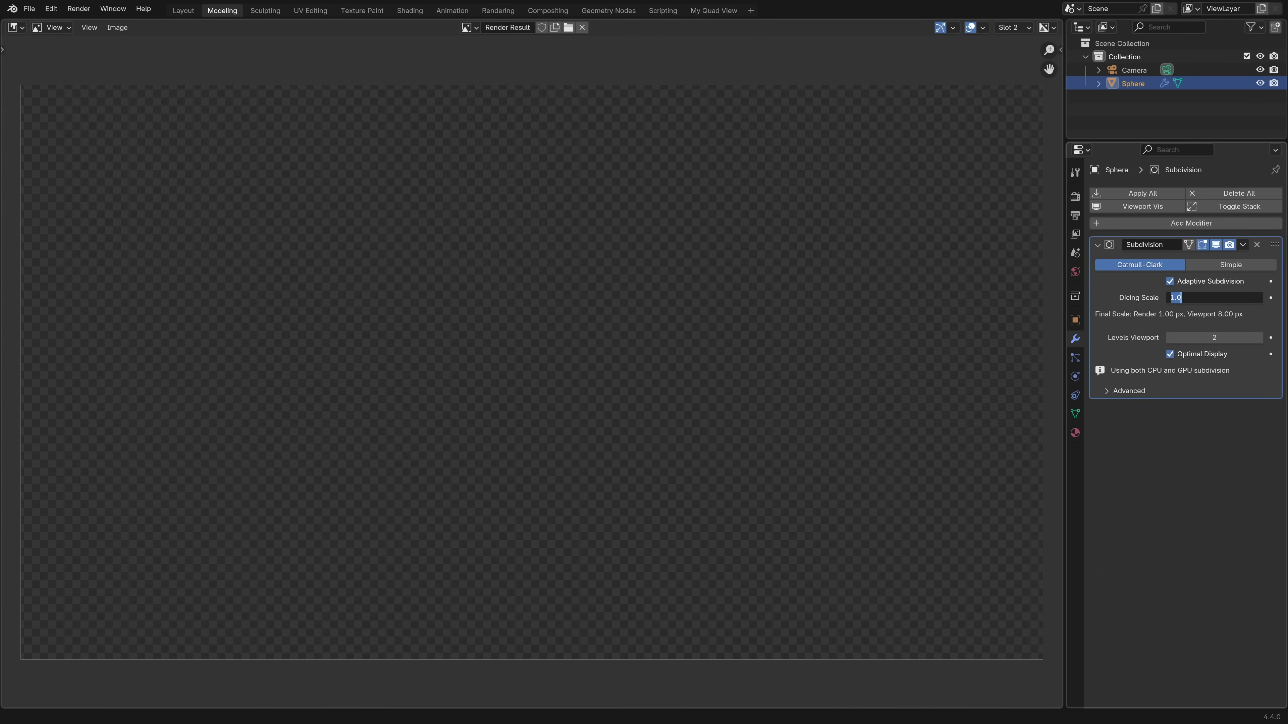
pyautogui.write('5')
pyautogui.press('Return')
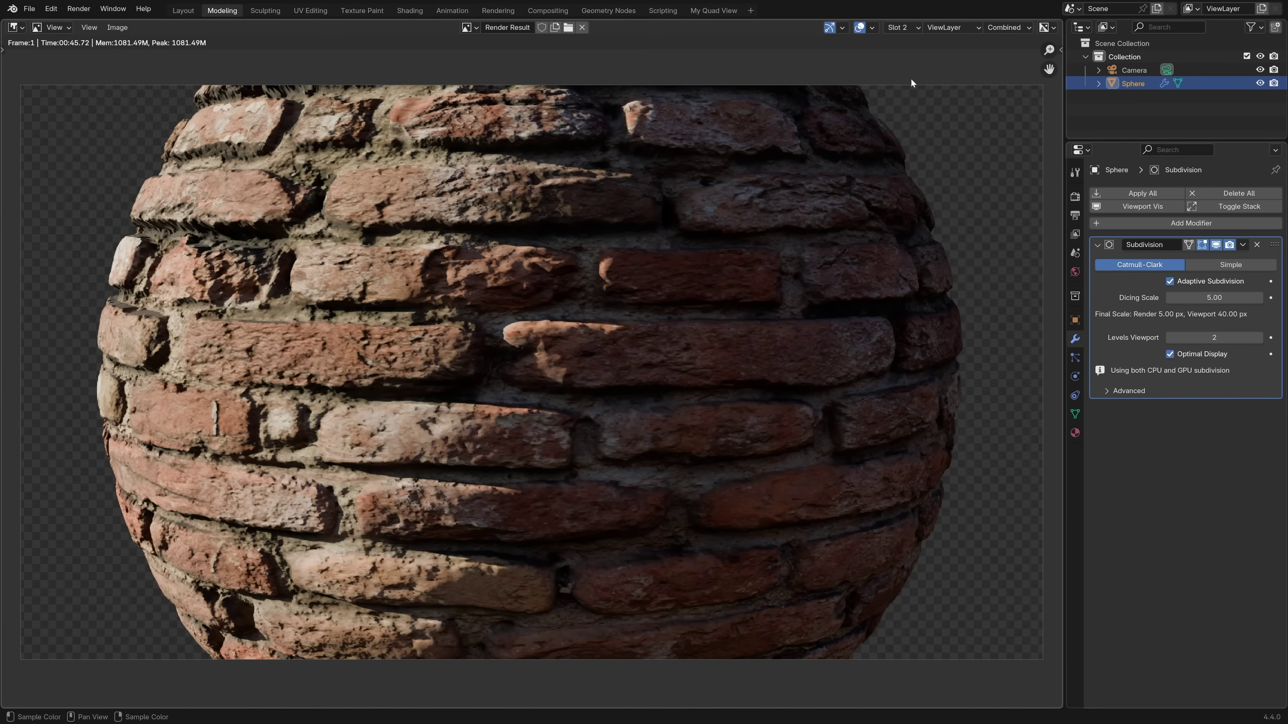
# Step: Compare the Slot 1 and Slot 2 renders of the brick sphere
pyautogui.click(905, 27)
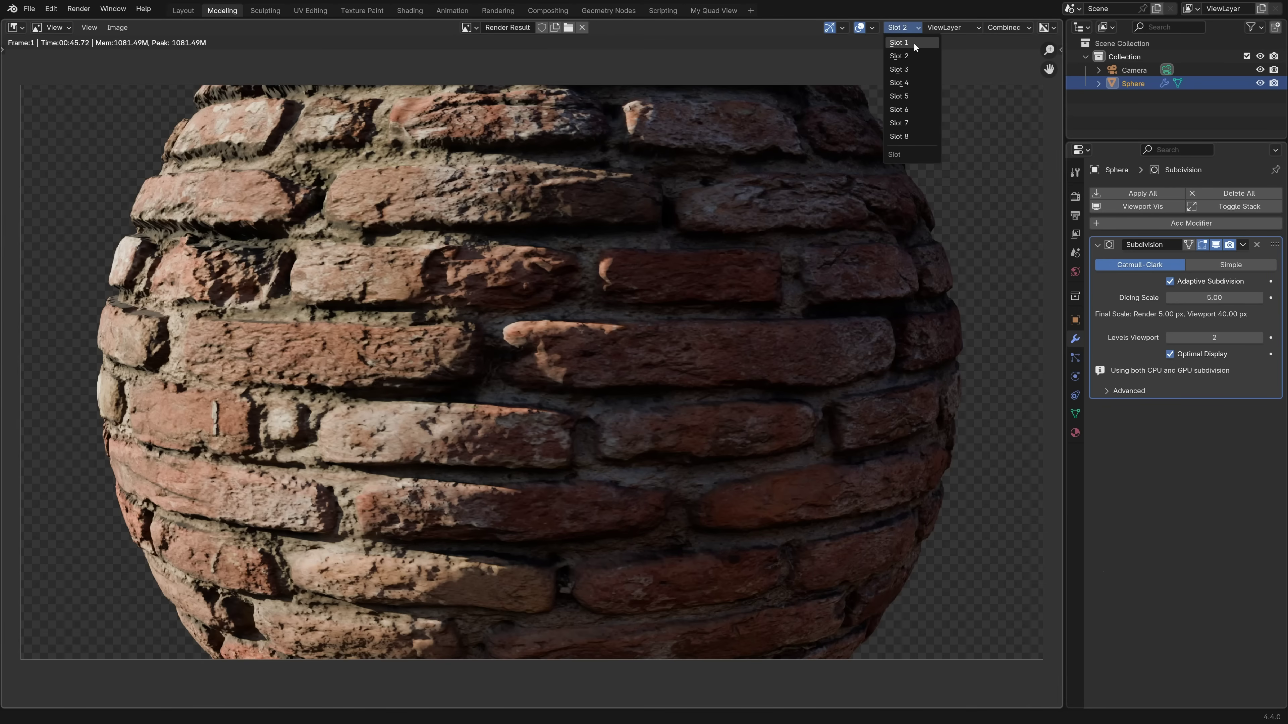
pyautogui.click(914, 44)
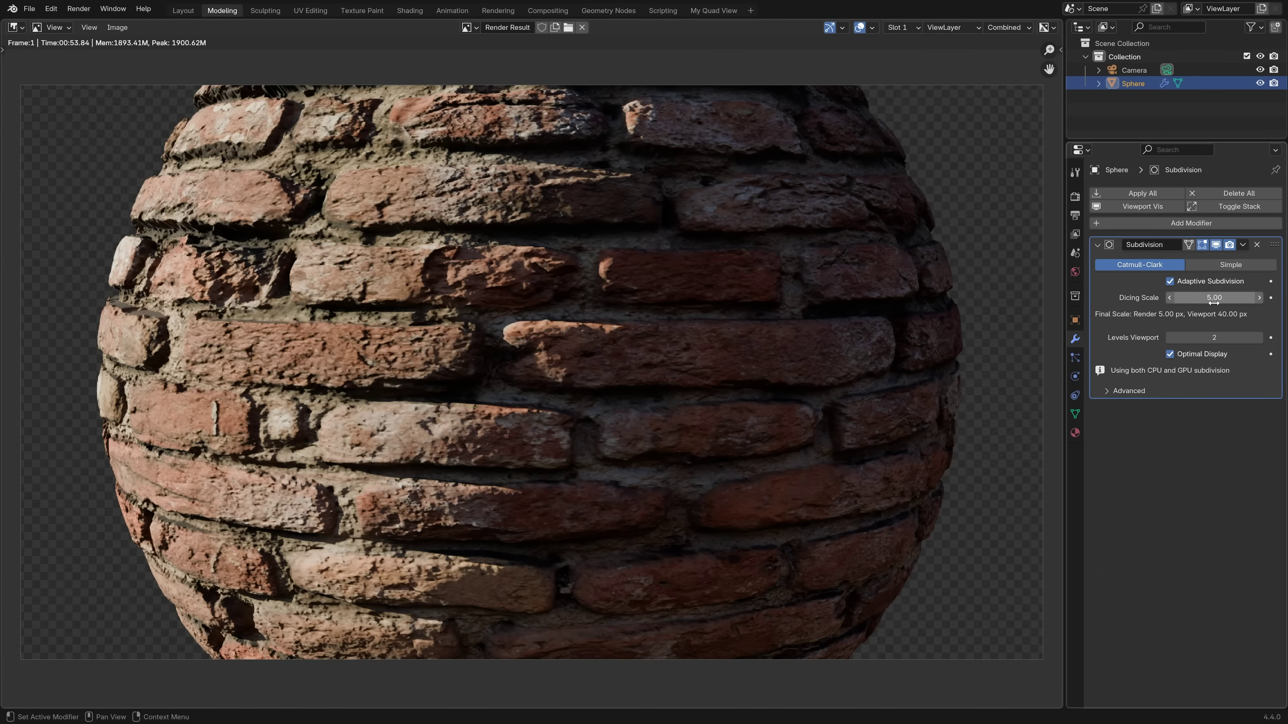
pyautogui.click(907, 27)
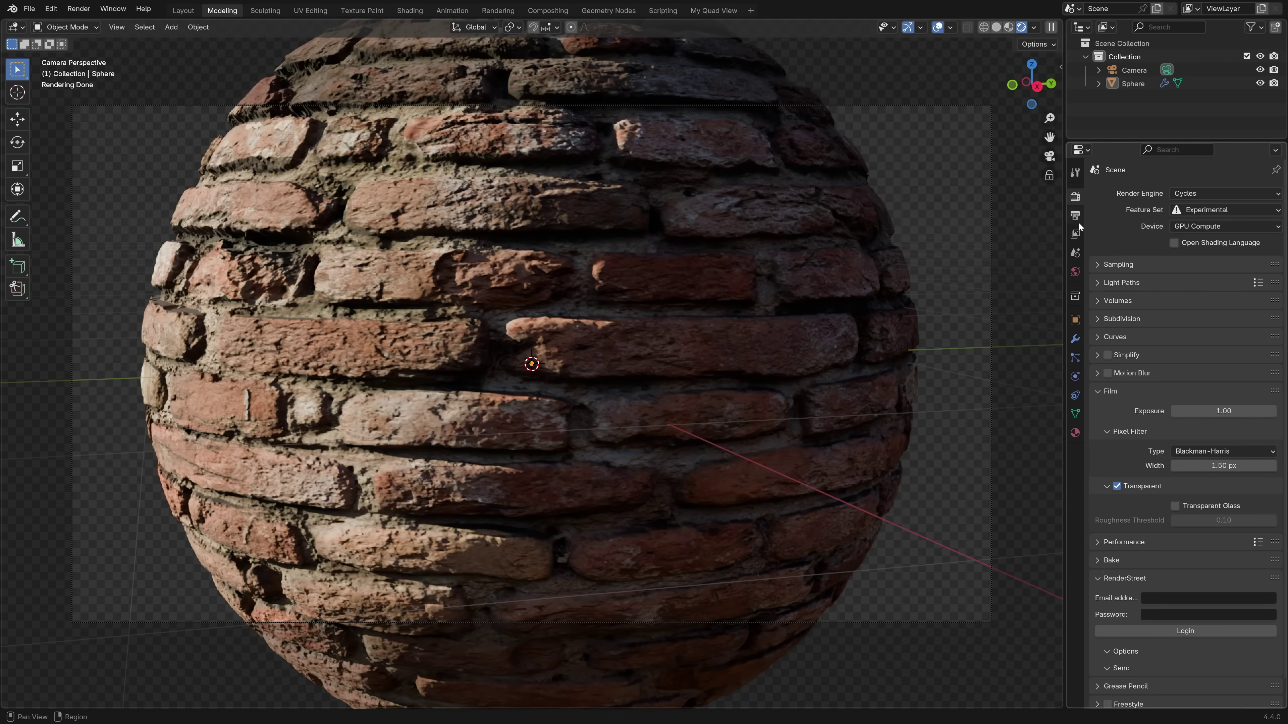
# Step: Switch the render engine to EEVEE and set the Mapping node's scale to 3 on X, Y and Z
pyautogui.click(1228, 195)
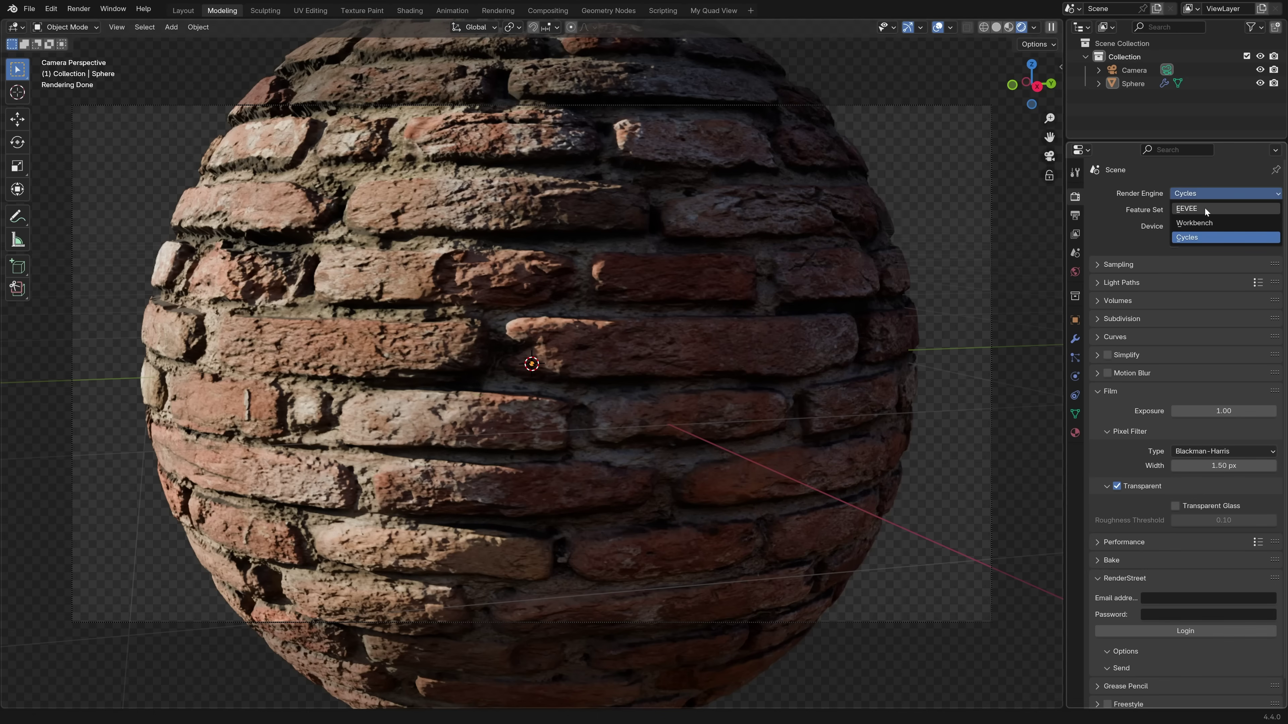
pyautogui.click(1207, 208)
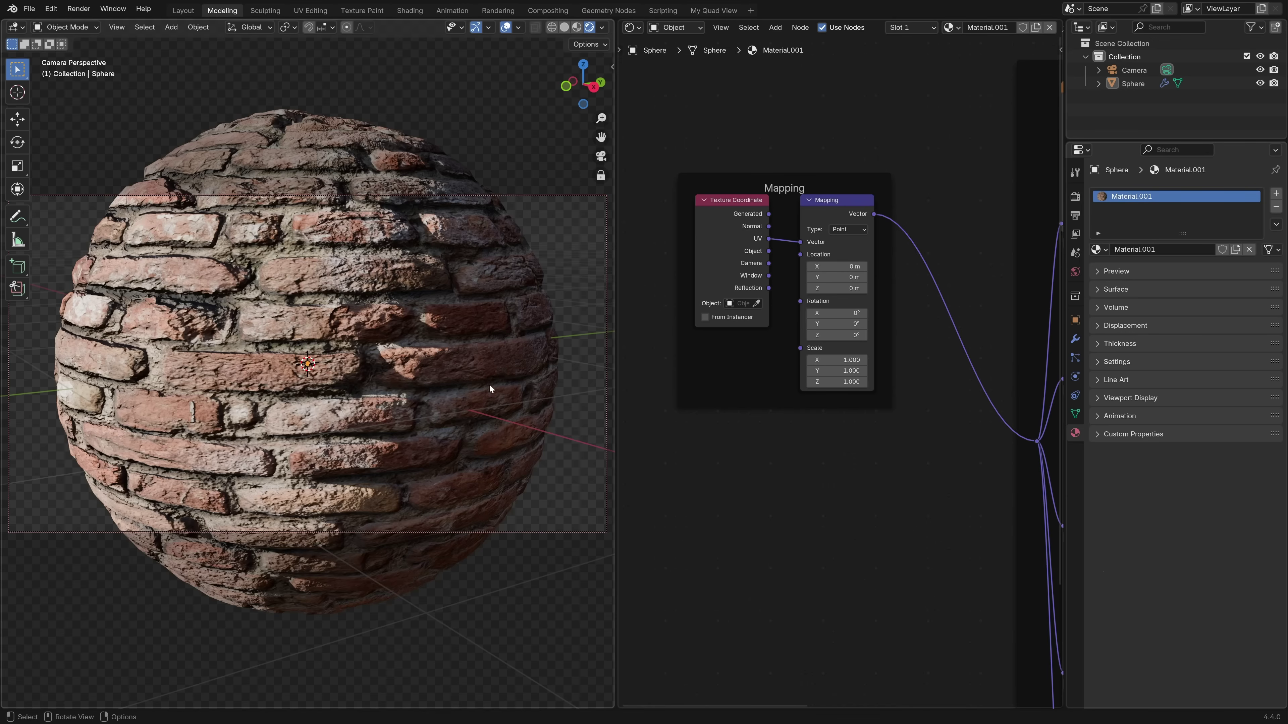
pyautogui.scroll(3, 838, 361)
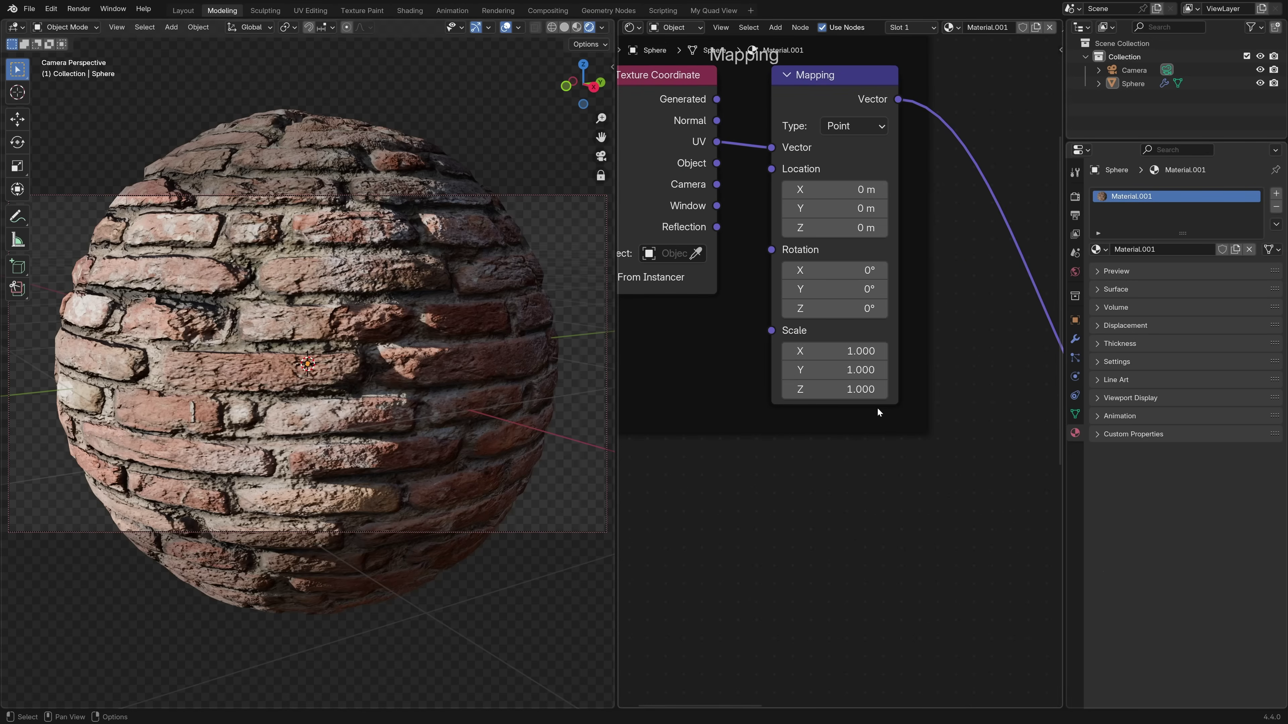
pyautogui.moveTo(837, 352); pyautogui.dragTo(838, 389)
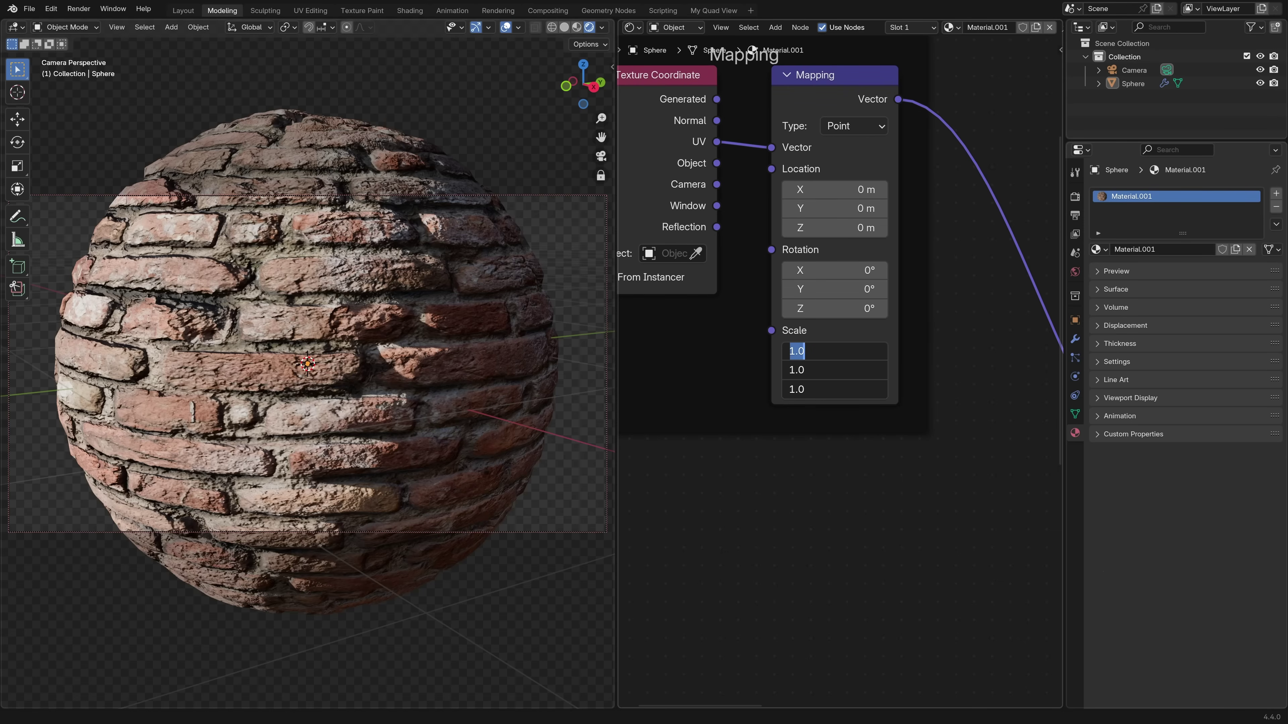
pyautogui.write('3')
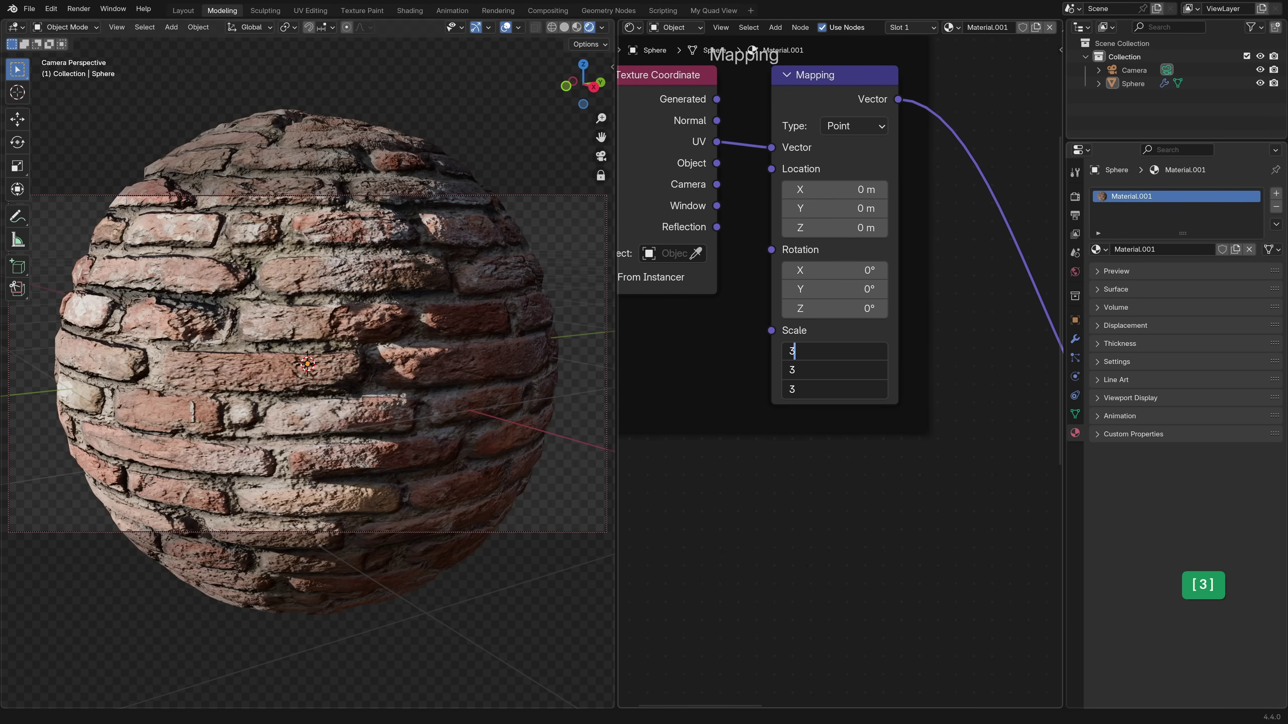
pyautogui.press('Return')
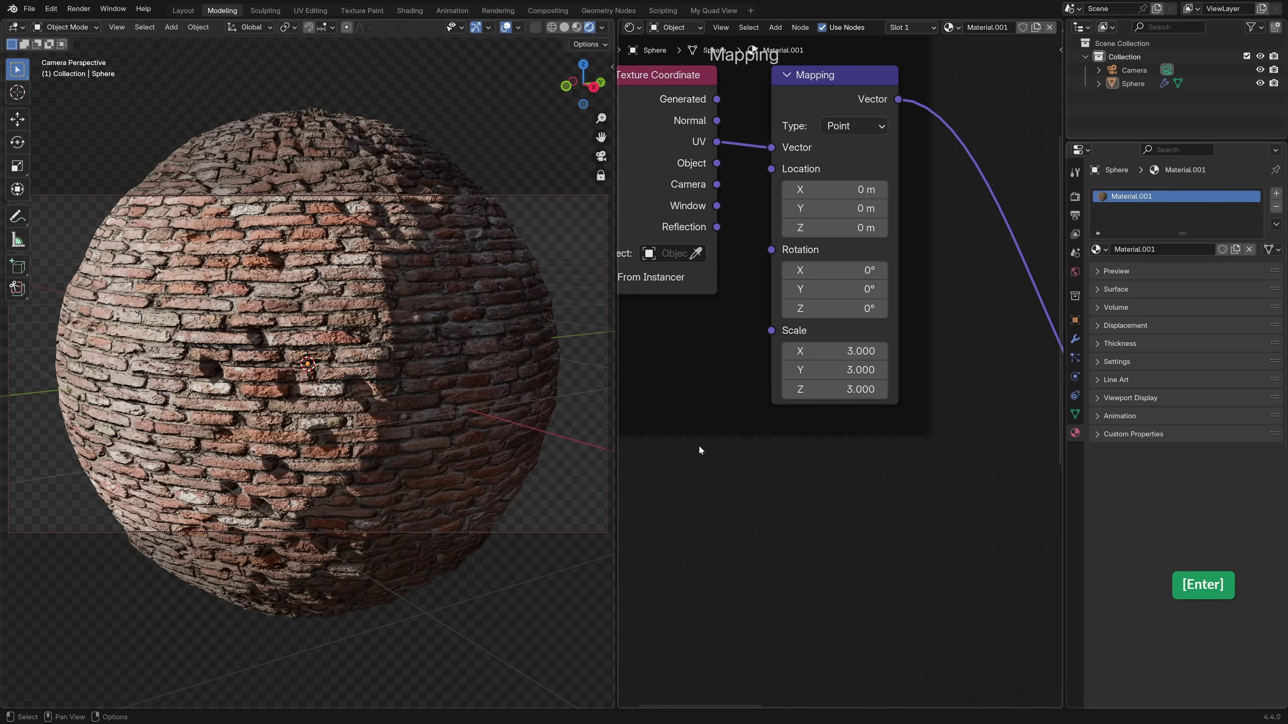
# Step: Raise the sphere's Subdivision modifier to 4 levels for both the viewport and the render
pyautogui.click(1075, 339)
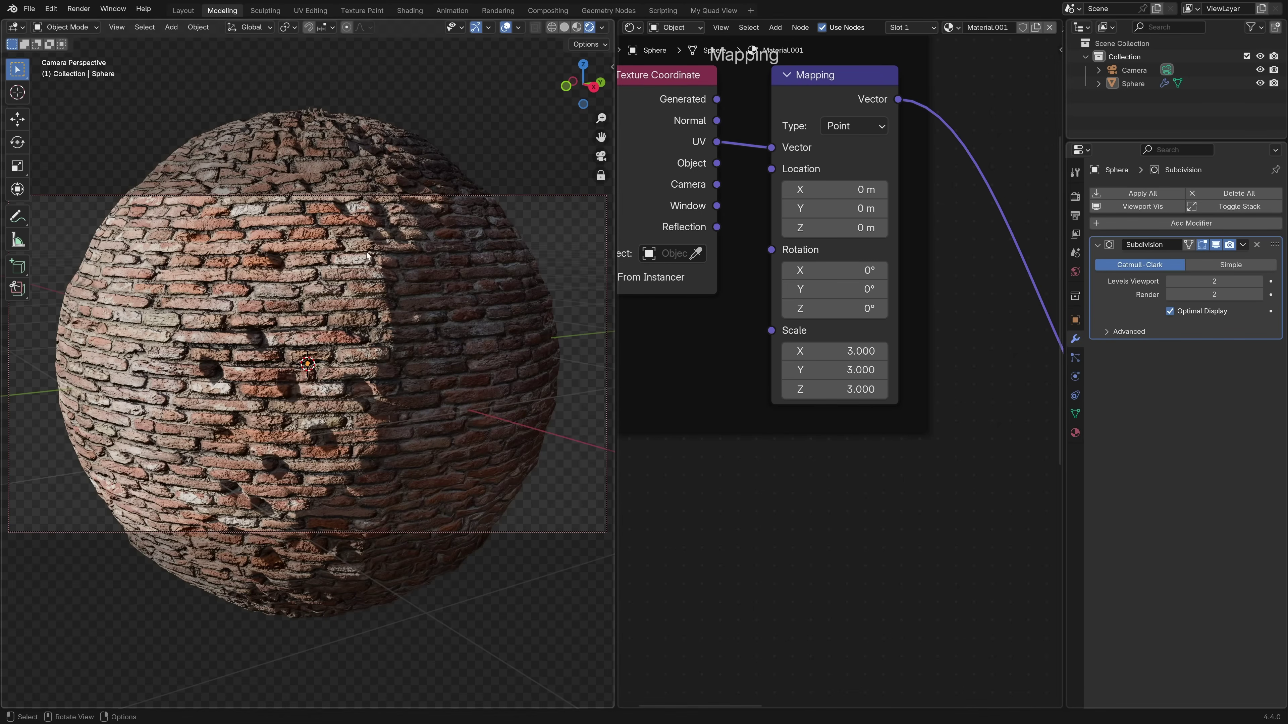
pyautogui.click(1259, 282)
pyautogui.click(1259, 281)
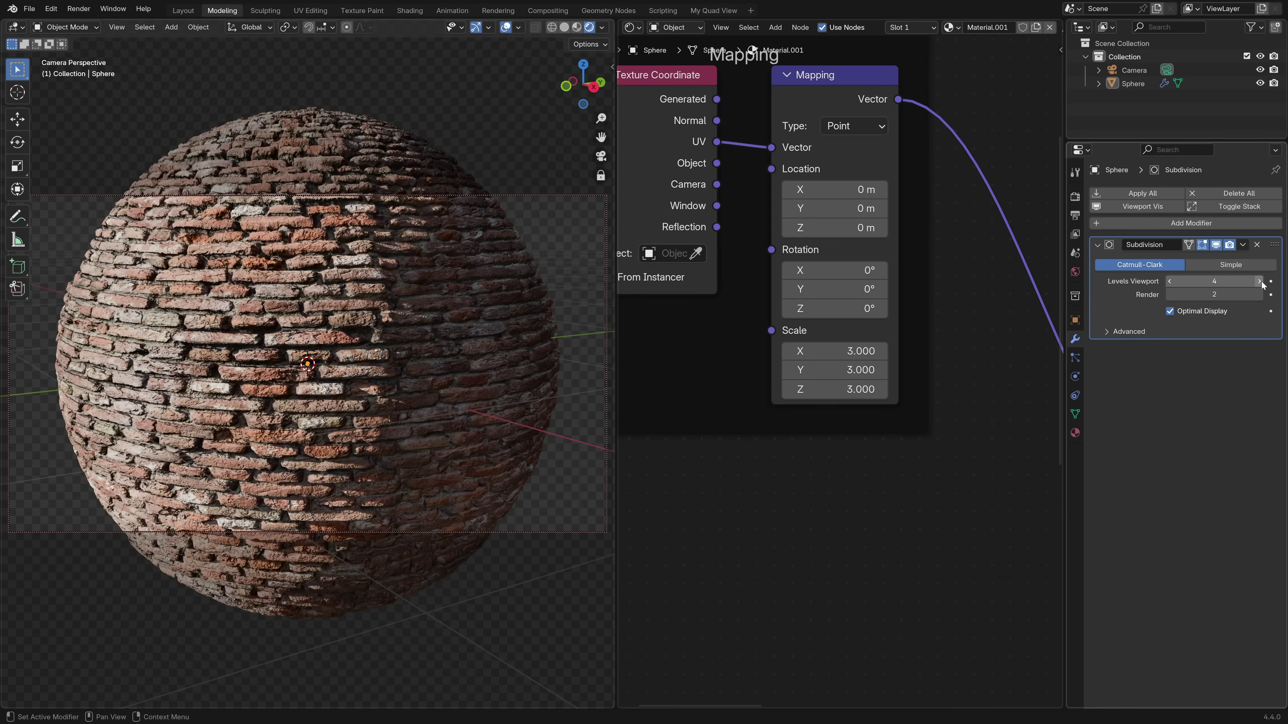
pyautogui.doubleClick(1214, 295)
pyautogui.write('4')
pyautogui.press('Return')
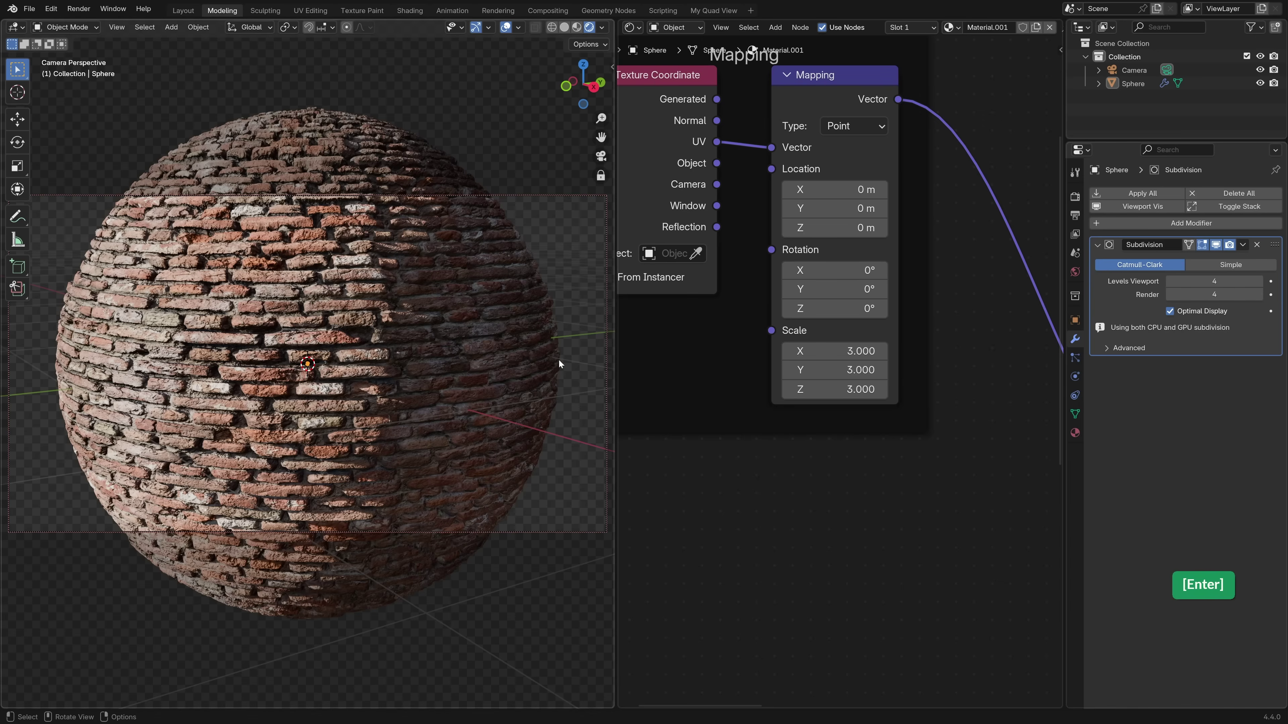
# Step: Examine the displaced sphere, its material nodes and its base mesh in Edit Mode
pyautogui.hotkey('alt', 'a')
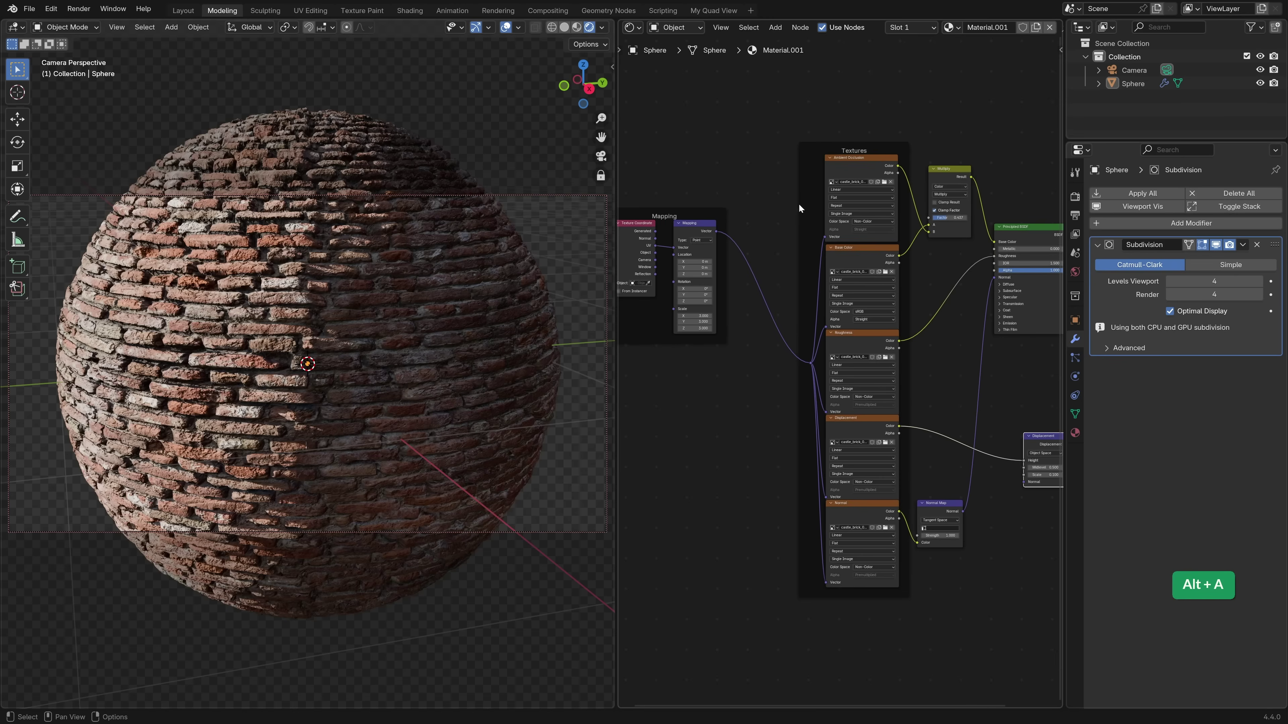
pyautogui.moveTo(951, 432); pyautogui.dragTo(812, 325, button='middle')
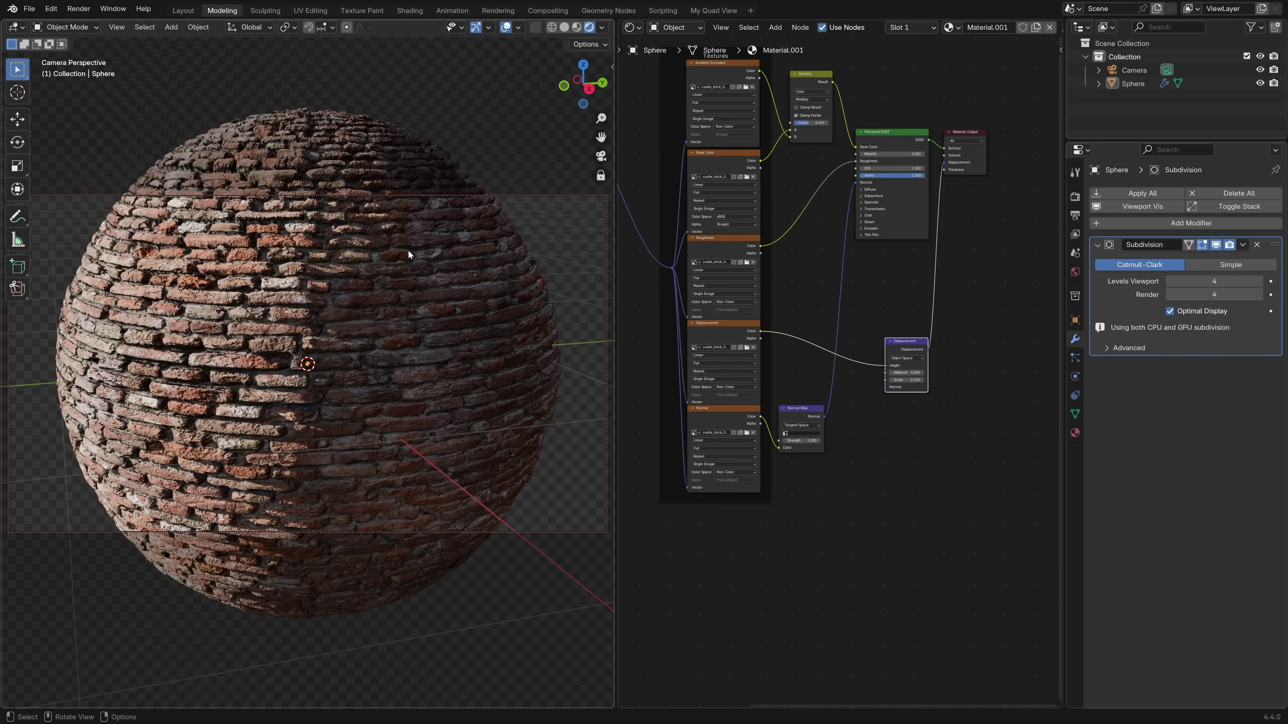
pyautogui.scroll(4, 305, 380)
pyautogui.scroll(-5, 347, 299)
pyautogui.press('Tab')
pyautogui.hotkey('ctrl', 'z')
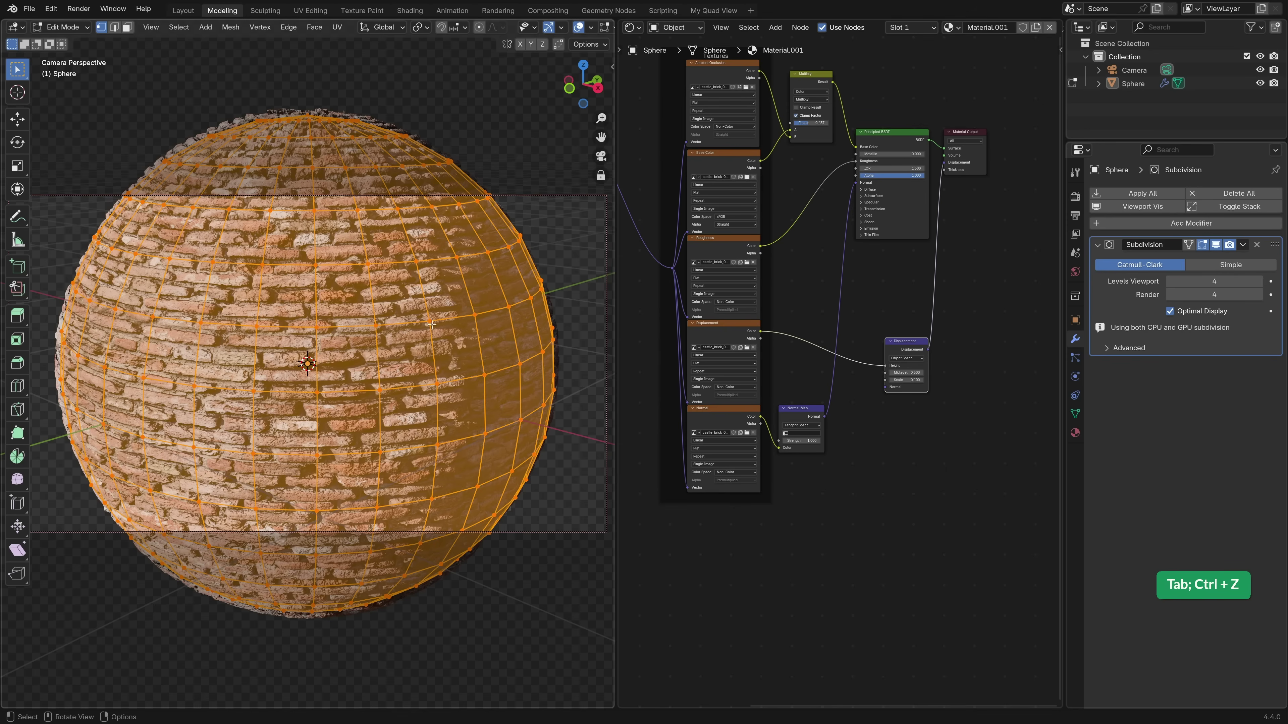
pyautogui.press('Tab')
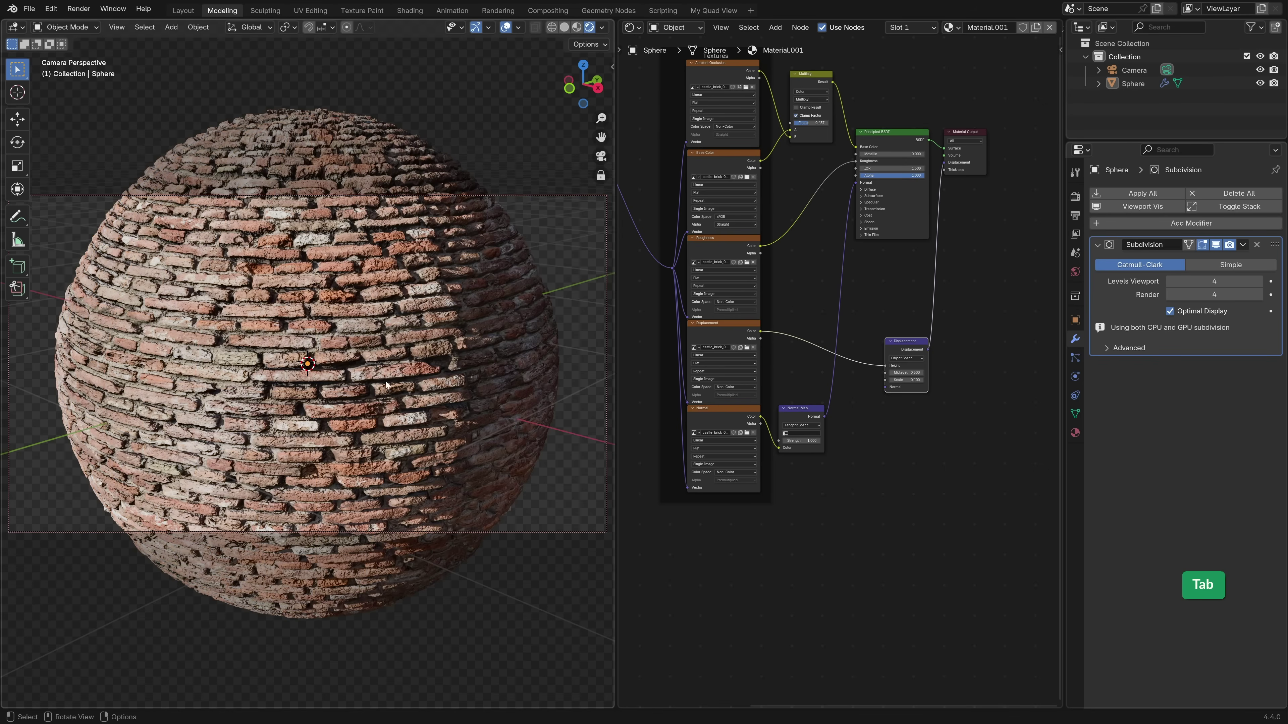
# Step: Try applying the Subdivision modifier to the sphere and check the resulting mesh density in Edit Mode
pyautogui.click(1242, 245)
pyautogui.click(1241, 259)
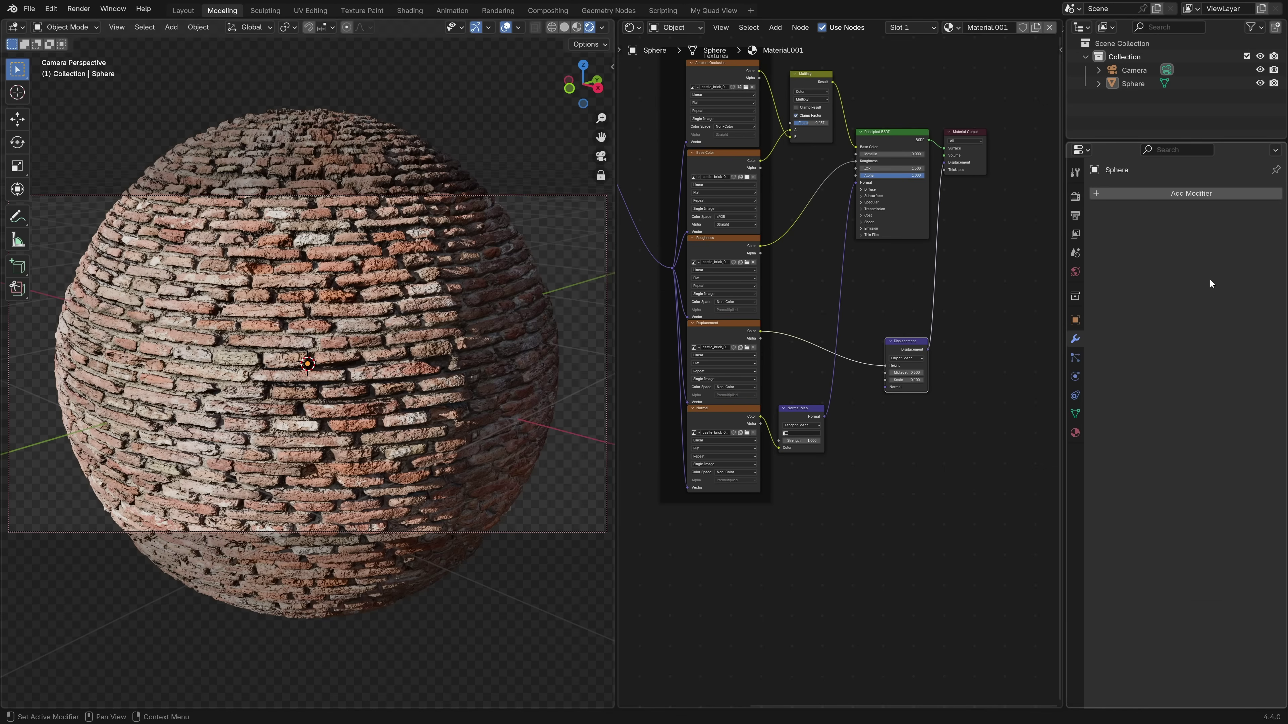
pyautogui.press('Tab')
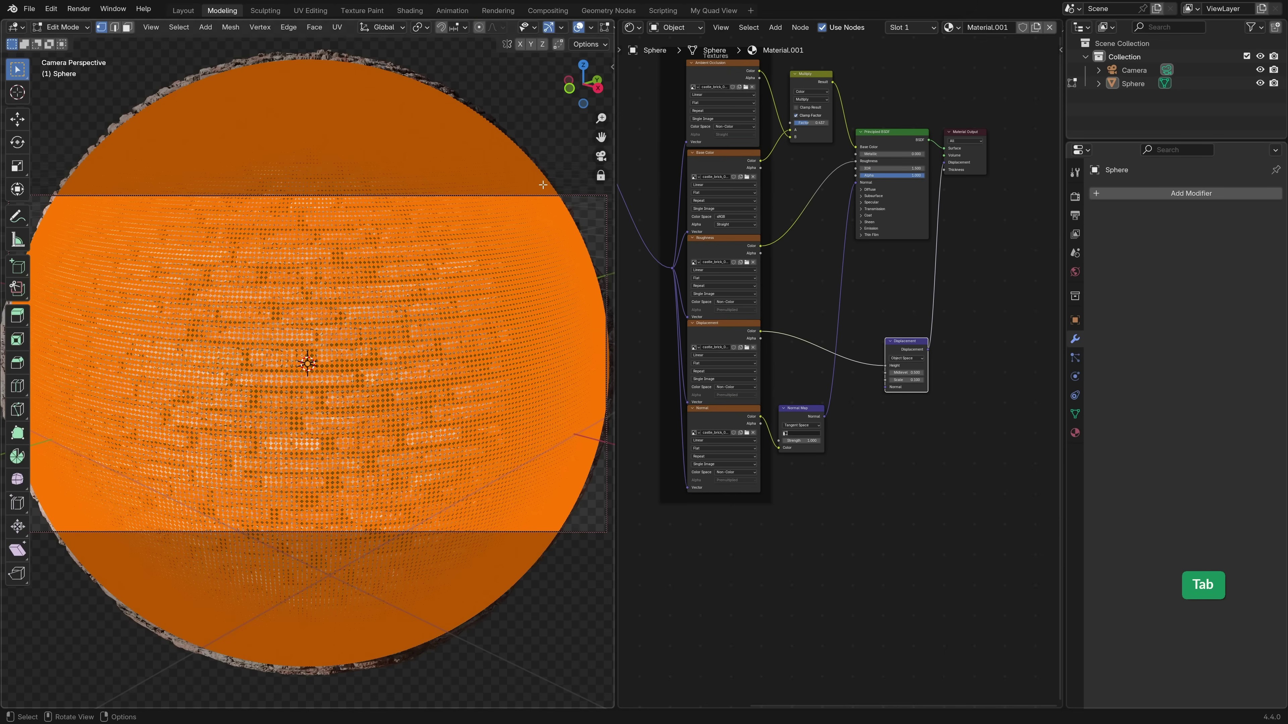
pyautogui.scroll(-2, 515, 303)
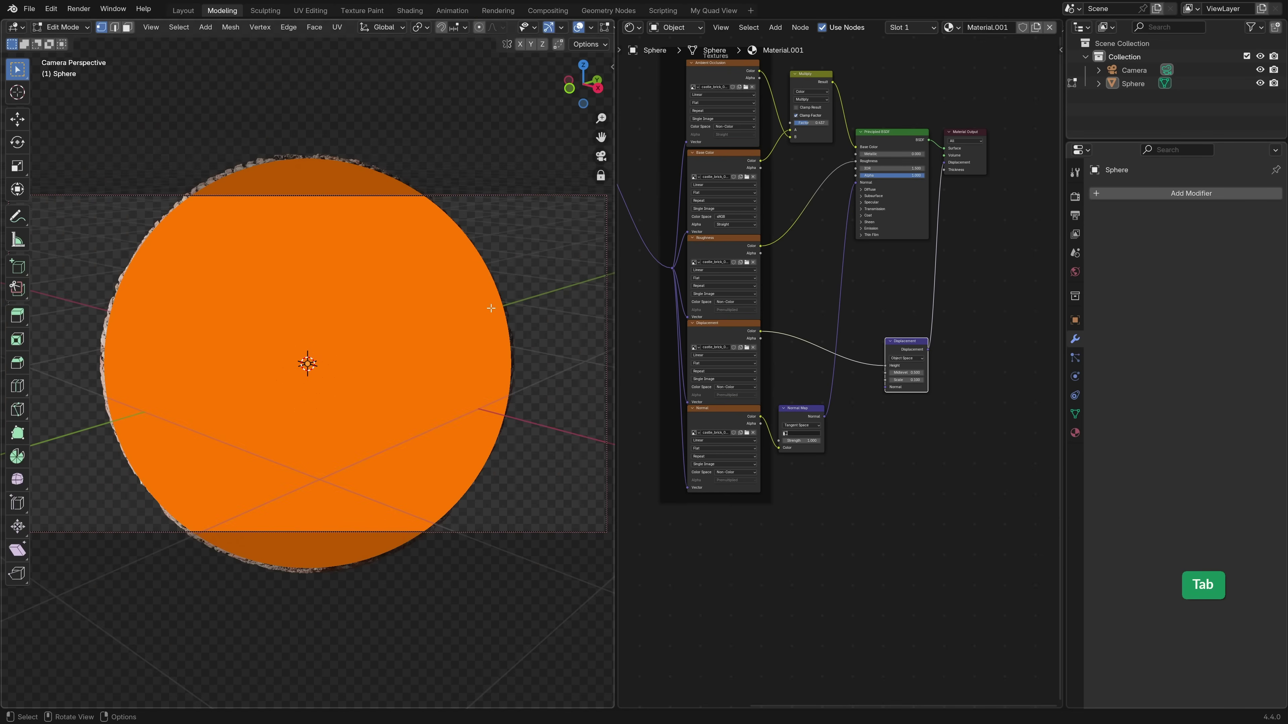
pyautogui.press('Tab')
pyautogui.hotkey('ctrl', '2')
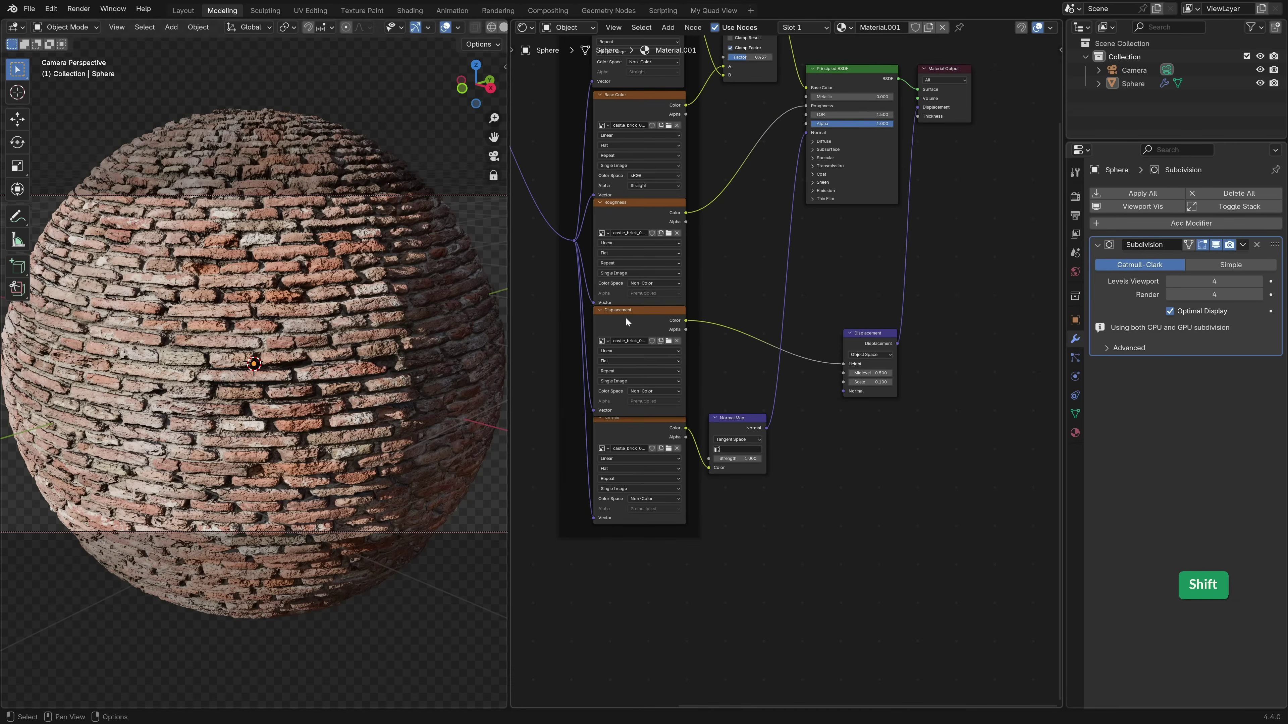
# Step: Delete the Displacement image texture node and the Displacement node from the brick material
pyautogui.click(626, 317)
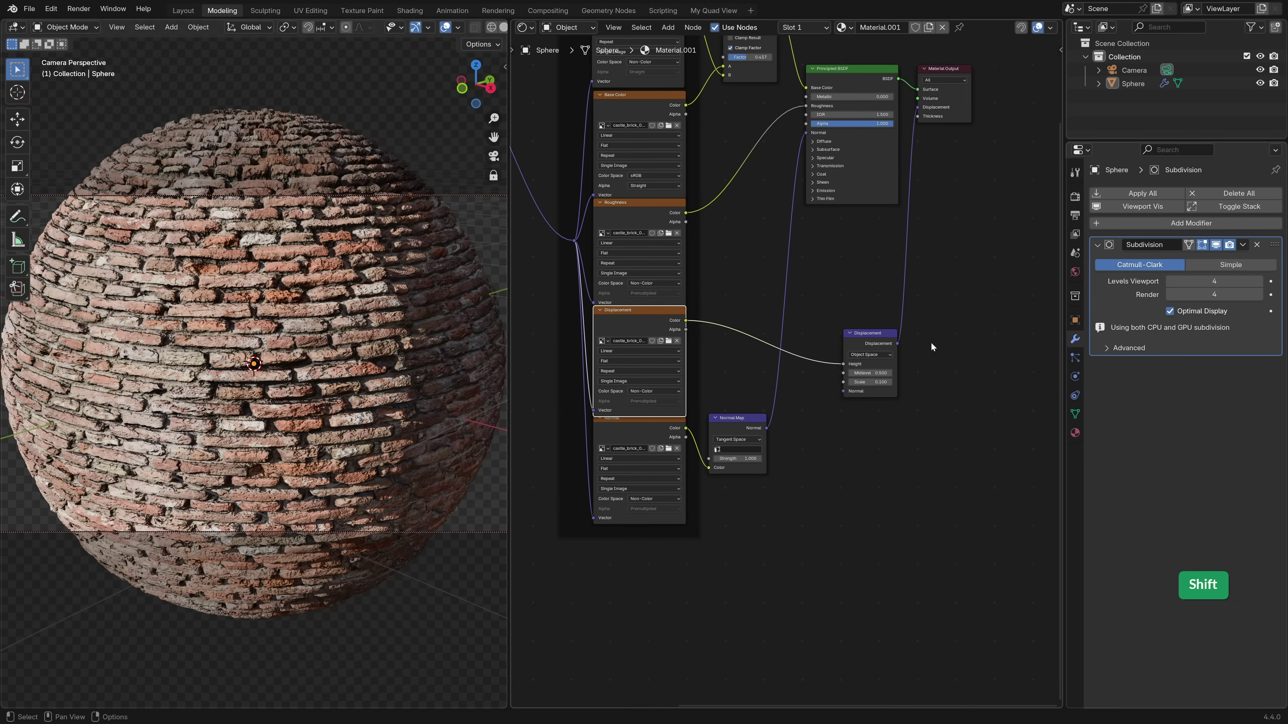
pyautogui.keyDown('shift'); pyautogui.click(874, 336); pyautogui.keyUp('shift')
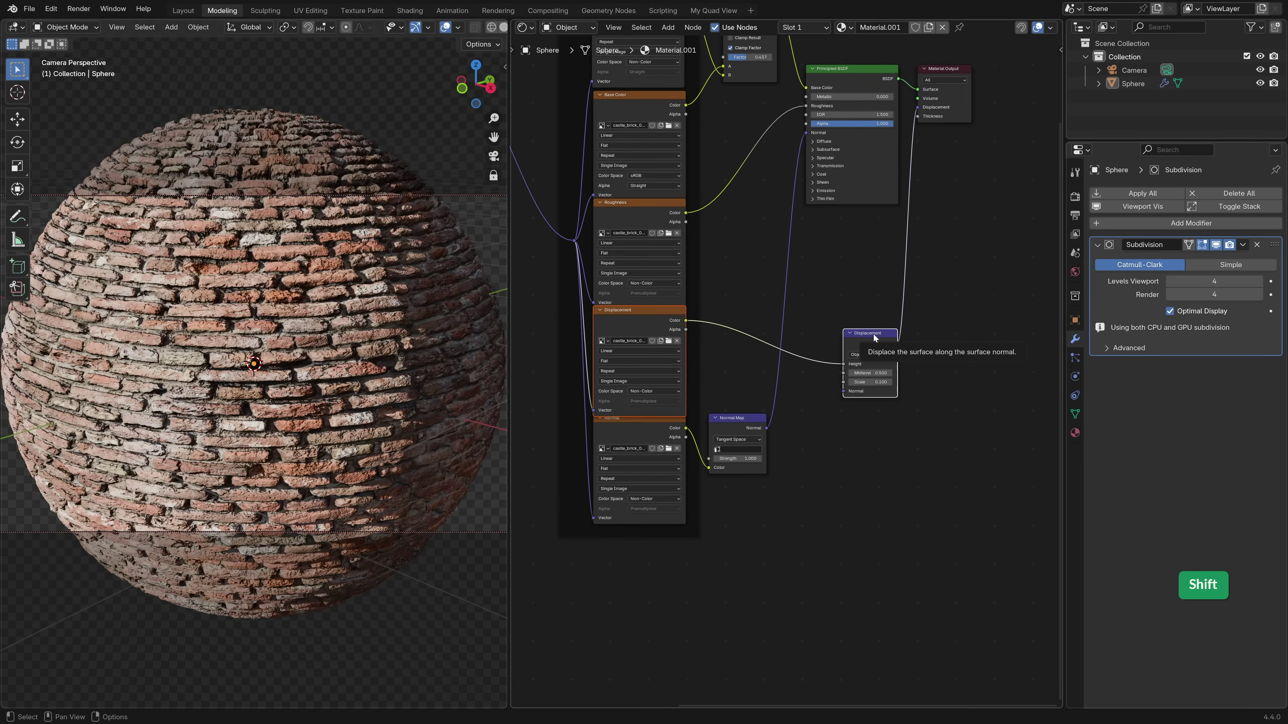
pyautogui.press('m')
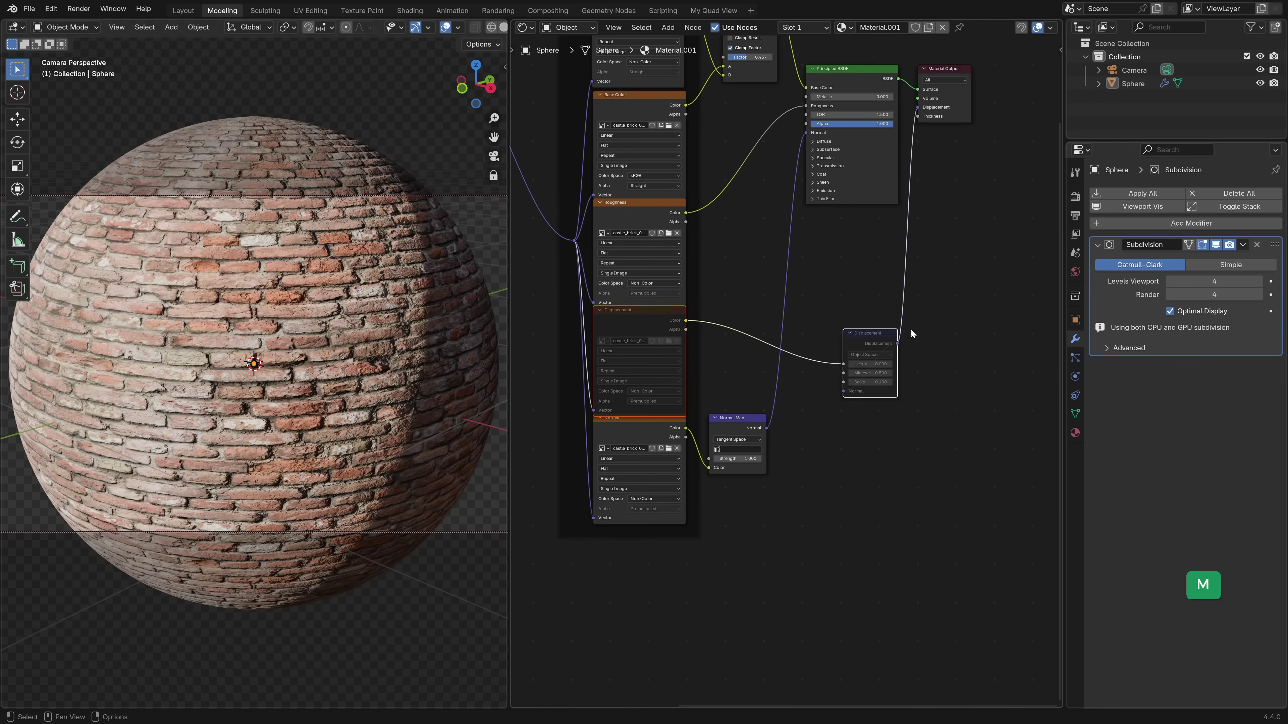
pyautogui.press('x')
pyautogui.press('Escape')
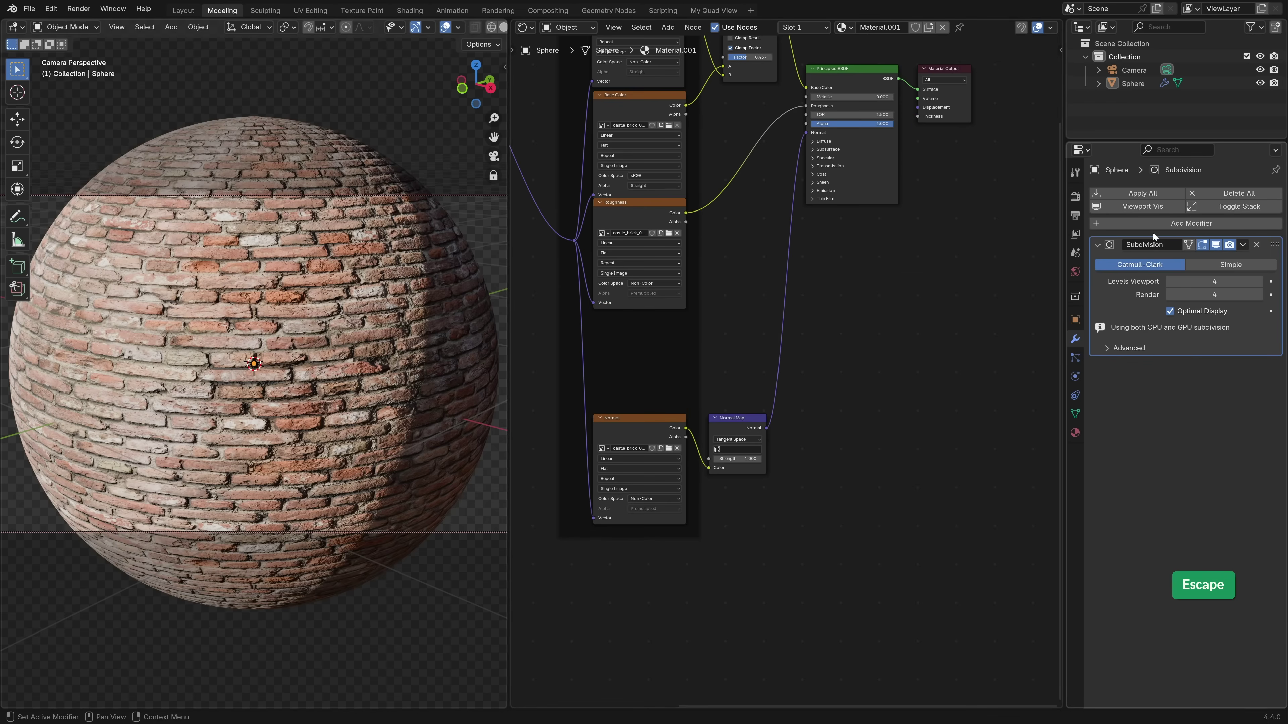
# Step: Add a Displace modifier with a new texture to the sphere and open that texture's settings
pyautogui.click(1153, 223)
pyautogui.moveTo(1120, 250)
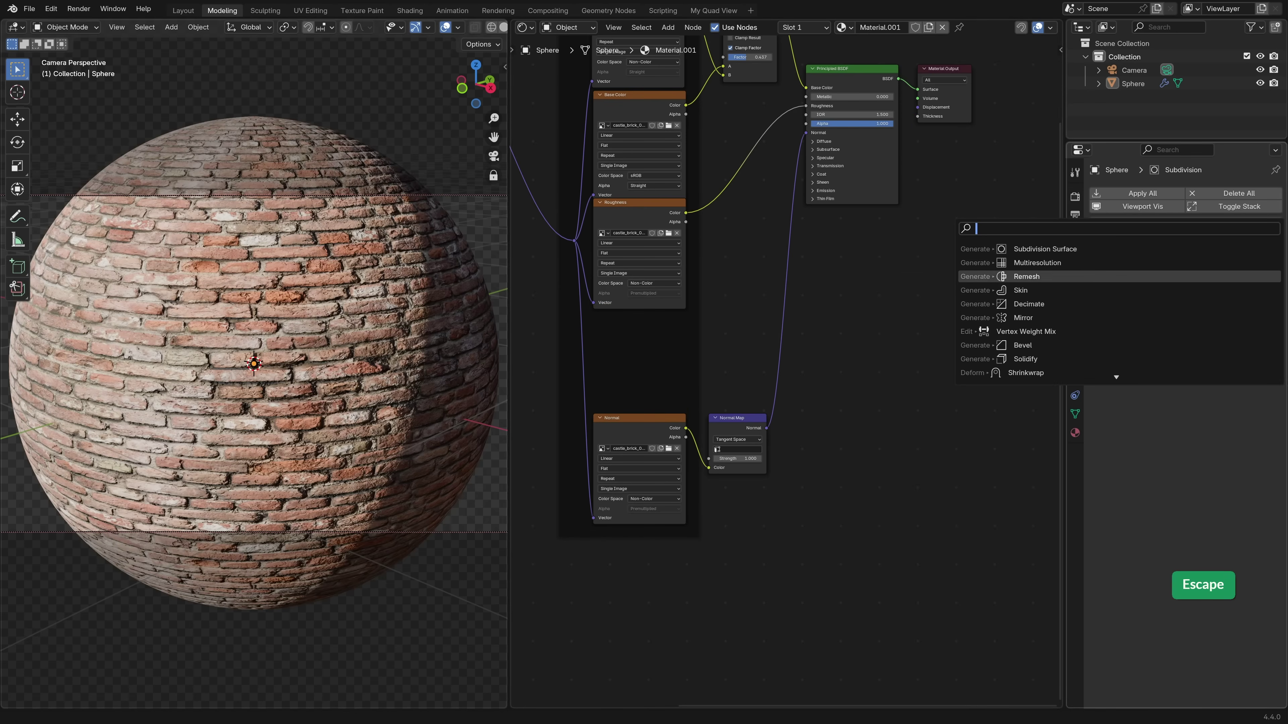
pyautogui.press('d')
pyautogui.click(1173, 368)
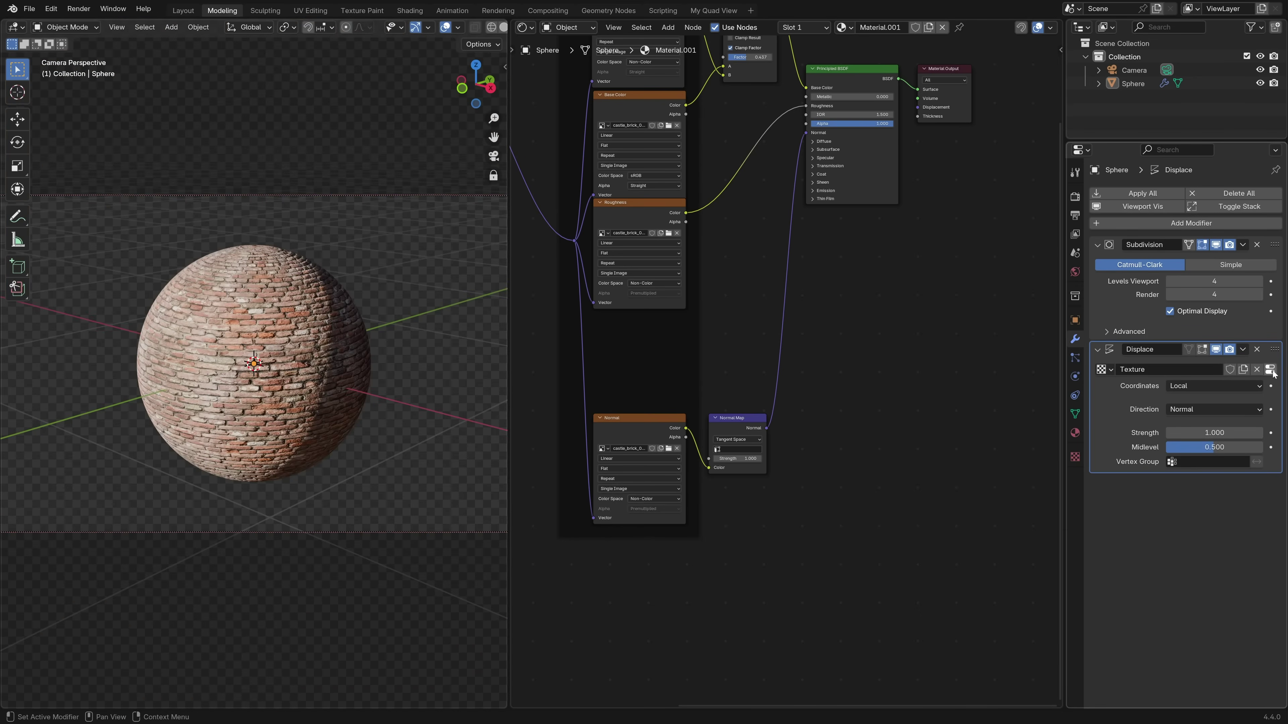
pyautogui.click(1269, 369)
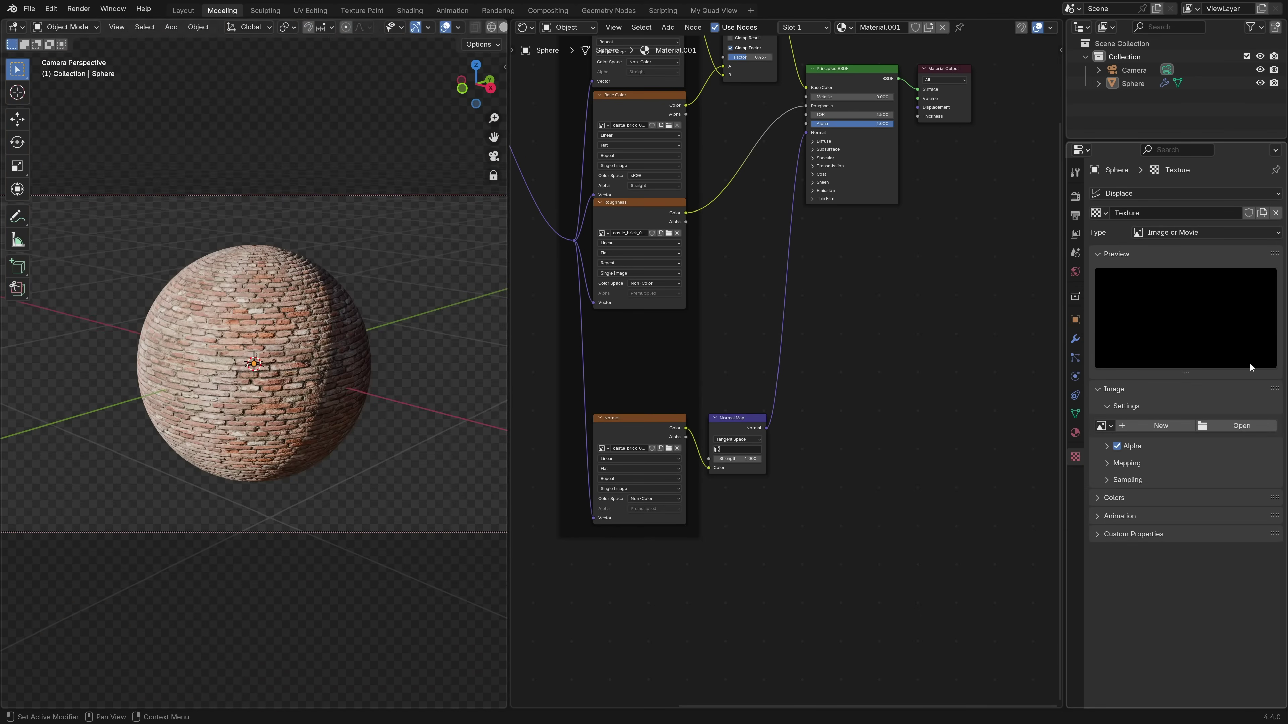
# Step: Load the image castle_brick_02_red_disp_4k.exr into the Displace modifier's texture
pyautogui.click(1237, 425)
pyautogui.click(584, 332)
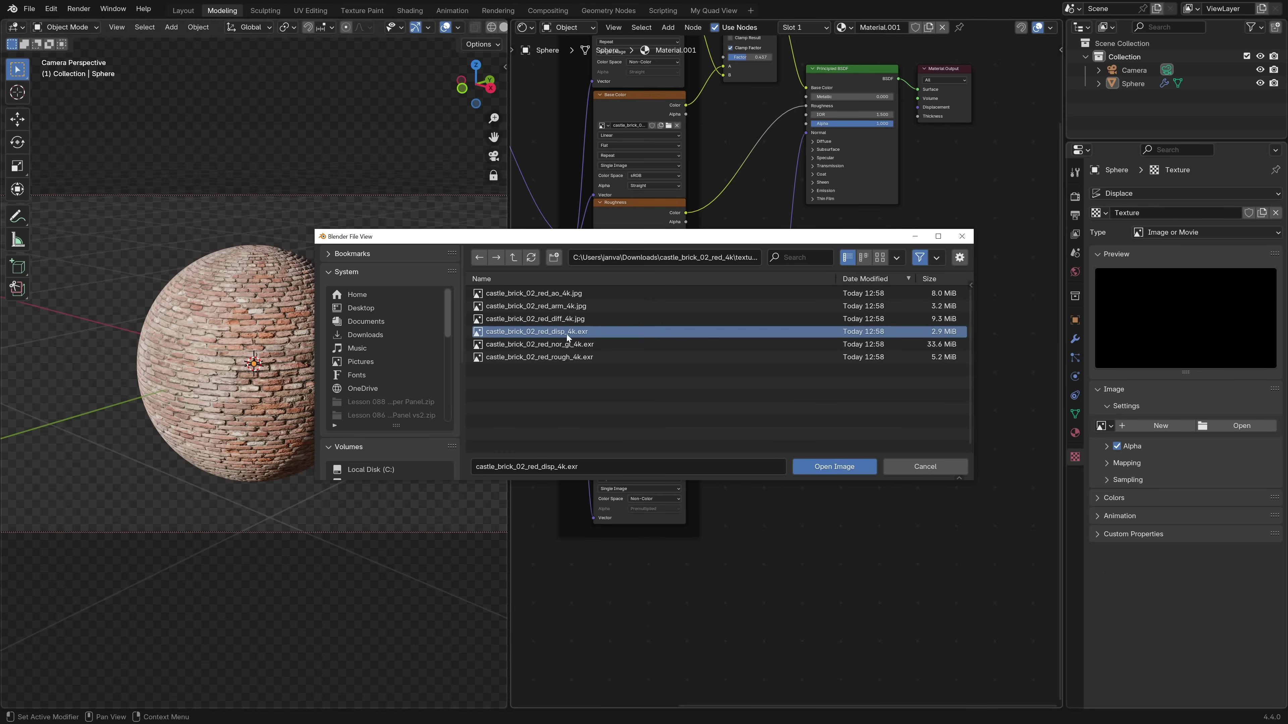
pyautogui.click(834, 466)
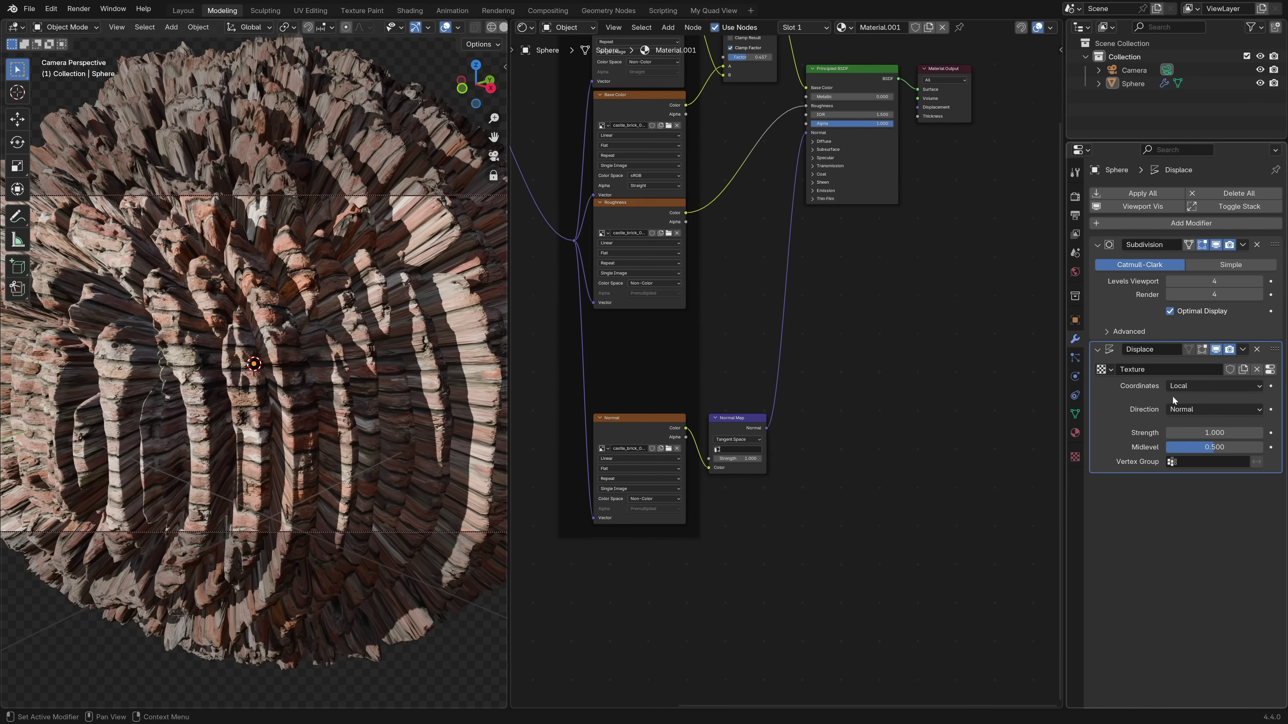
# Step: Set the Displace modifier's texture coordinates to UV and choose UVMap as its UV map
pyautogui.click(1200, 385)
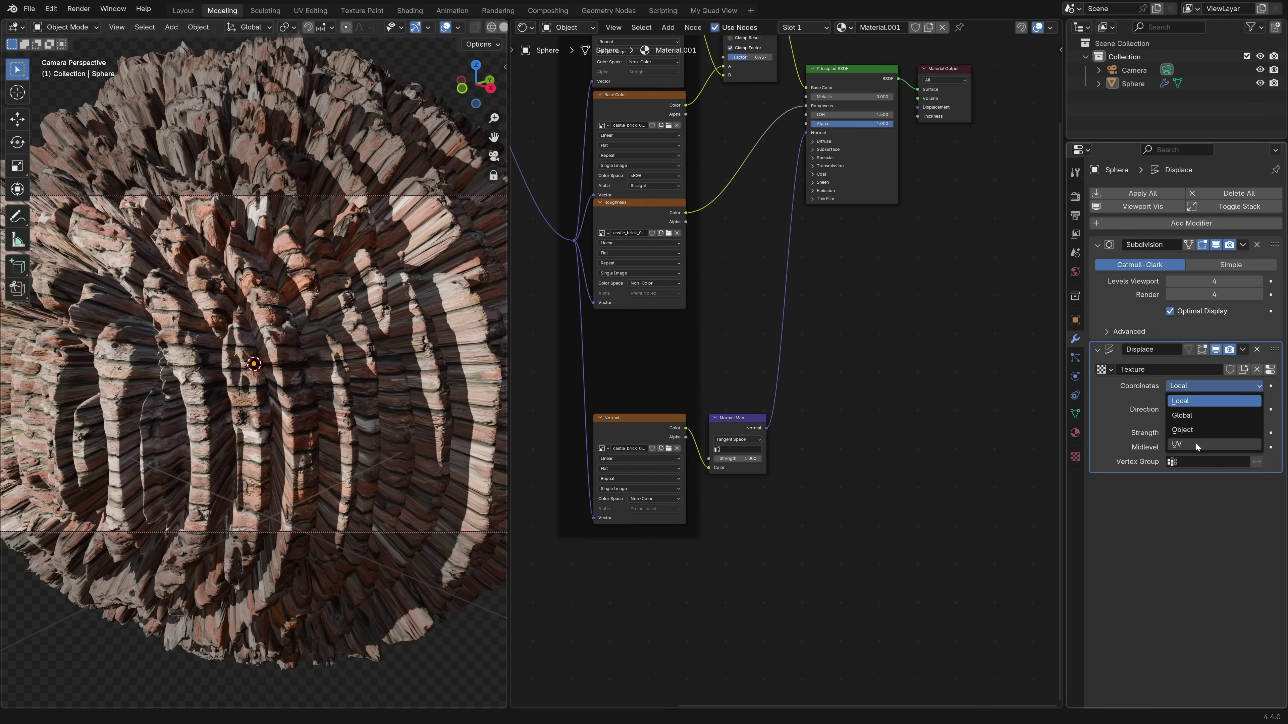
pyautogui.click(1195, 444)
pyautogui.click(1216, 400)
pyautogui.click(1172, 421)
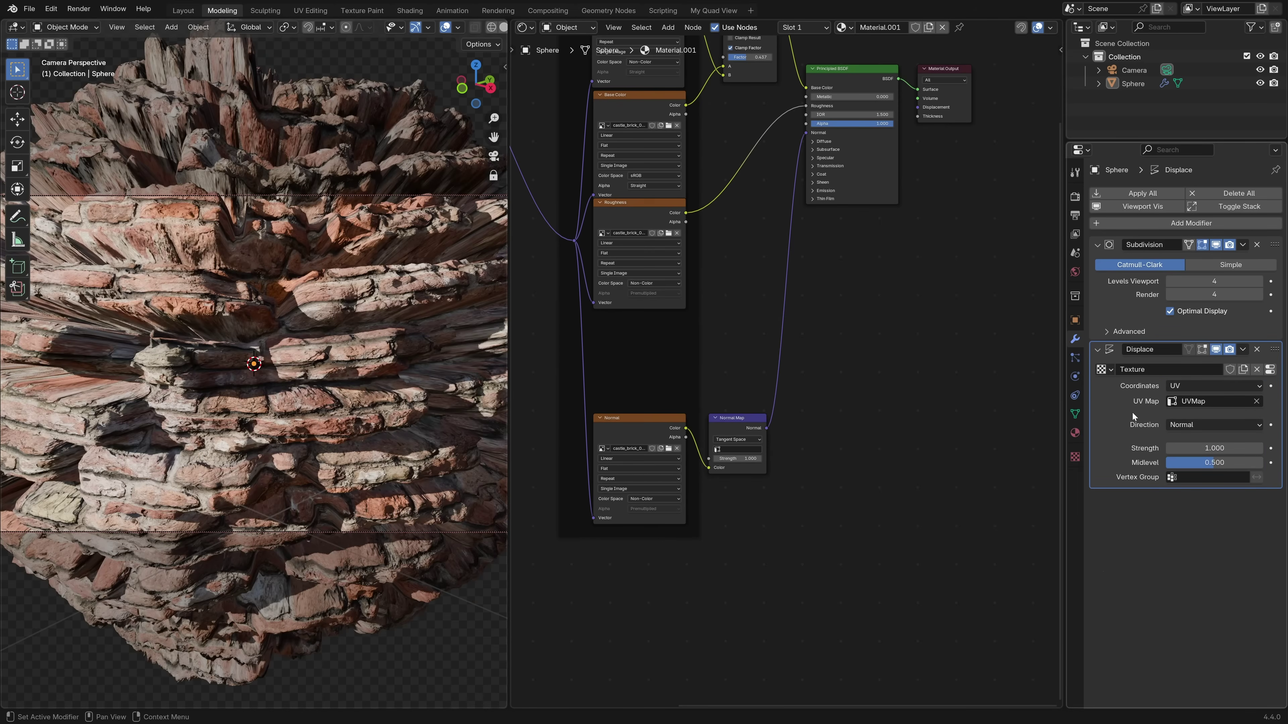
# Step: Set the Displace modifier's strength to 0.1
pyautogui.moveTo(1215, 448); pyautogui.dragTo(1186, 448)
pyautogui.click(1216, 448)
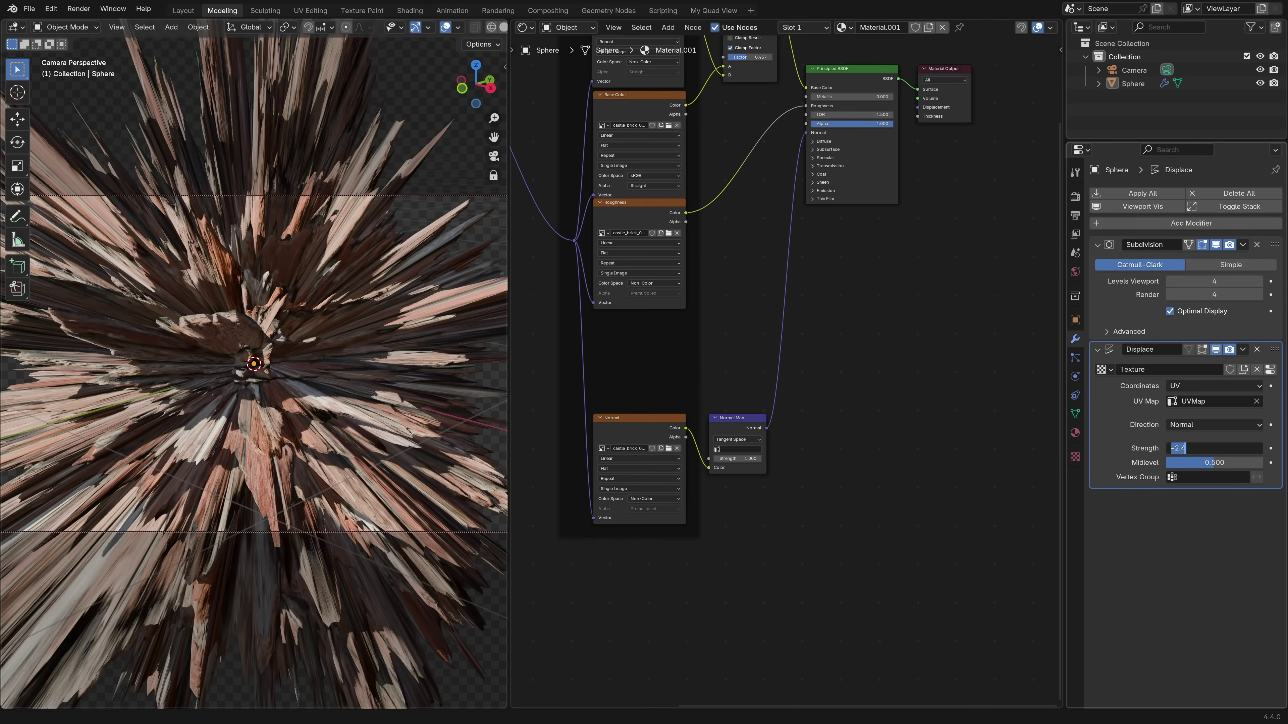
pyautogui.write('.1')
pyautogui.press('Return')
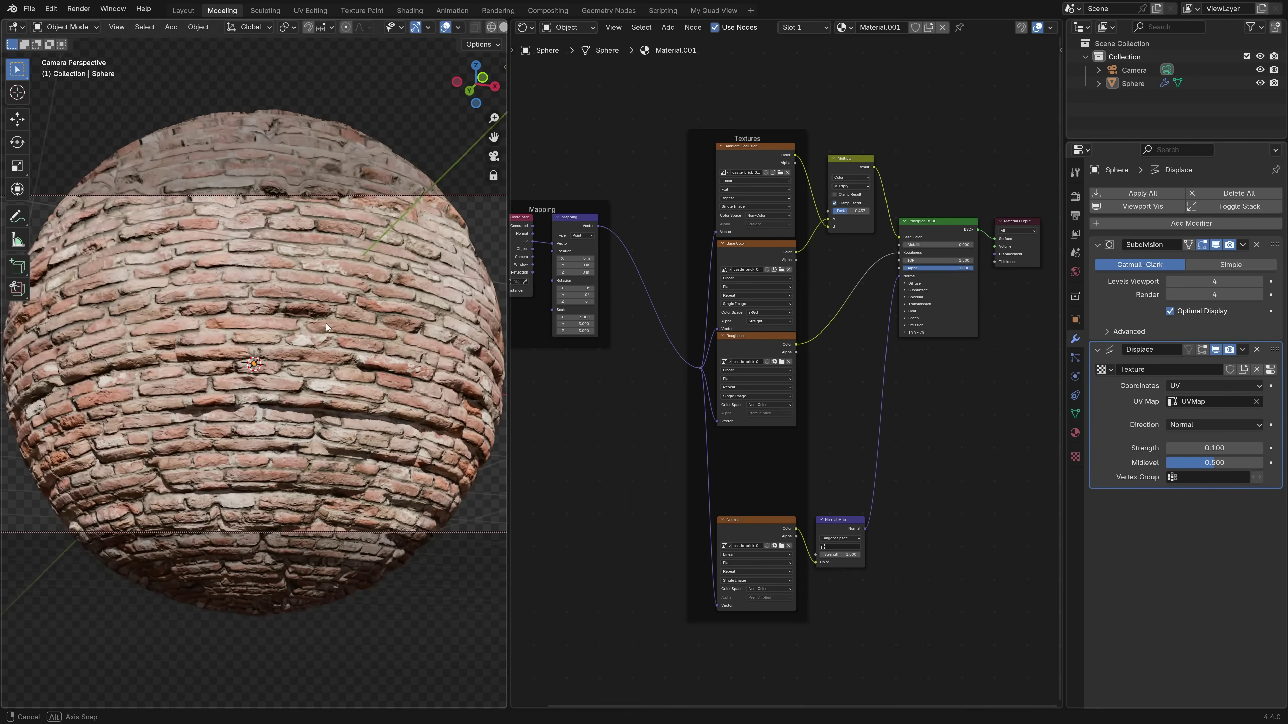
# Step: Set the displacement texture's repeat to 3 in X and Y to match the material's mapping scale
pyautogui.moveTo(307, 301); pyautogui.dragTo(321, 289, button='middle')
pyautogui.scroll(2, 321, 289)
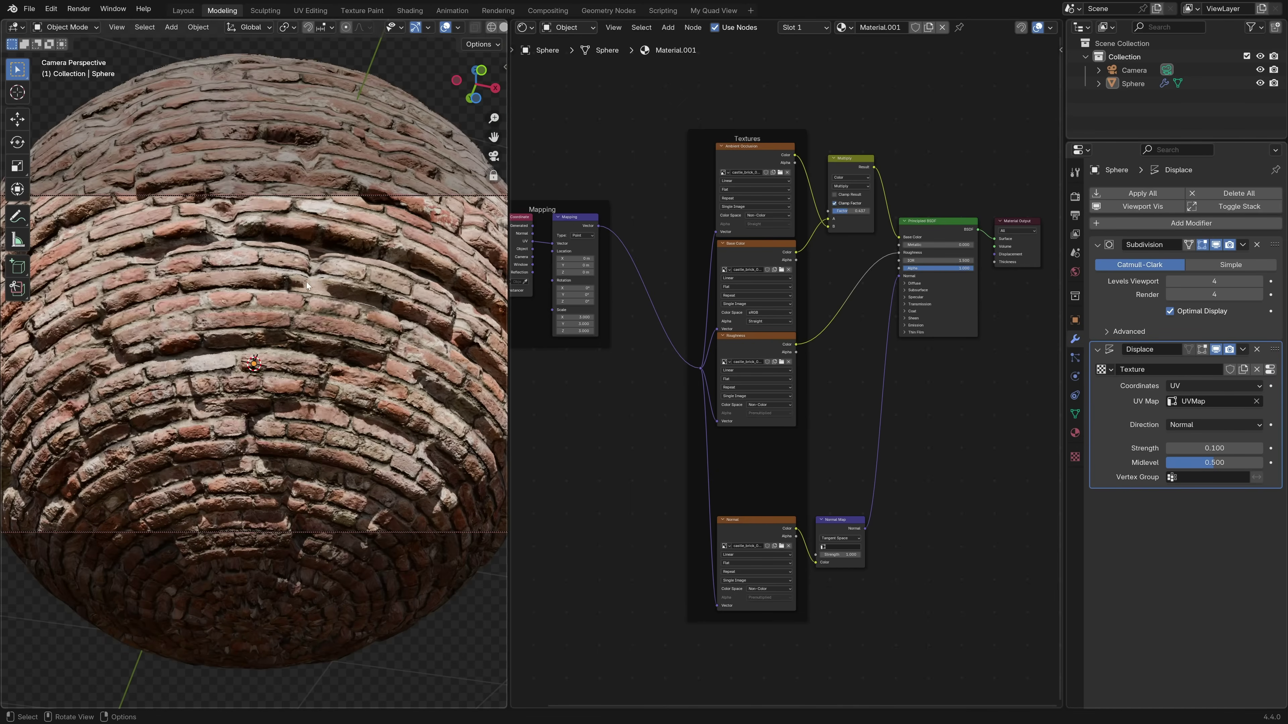
pyautogui.scroll(3, 700, 366)
pyautogui.scroll(1, 700, 367)
pyautogui.moveTo(704, 362); pyautogui.dragTo(817, 369, button='middle')
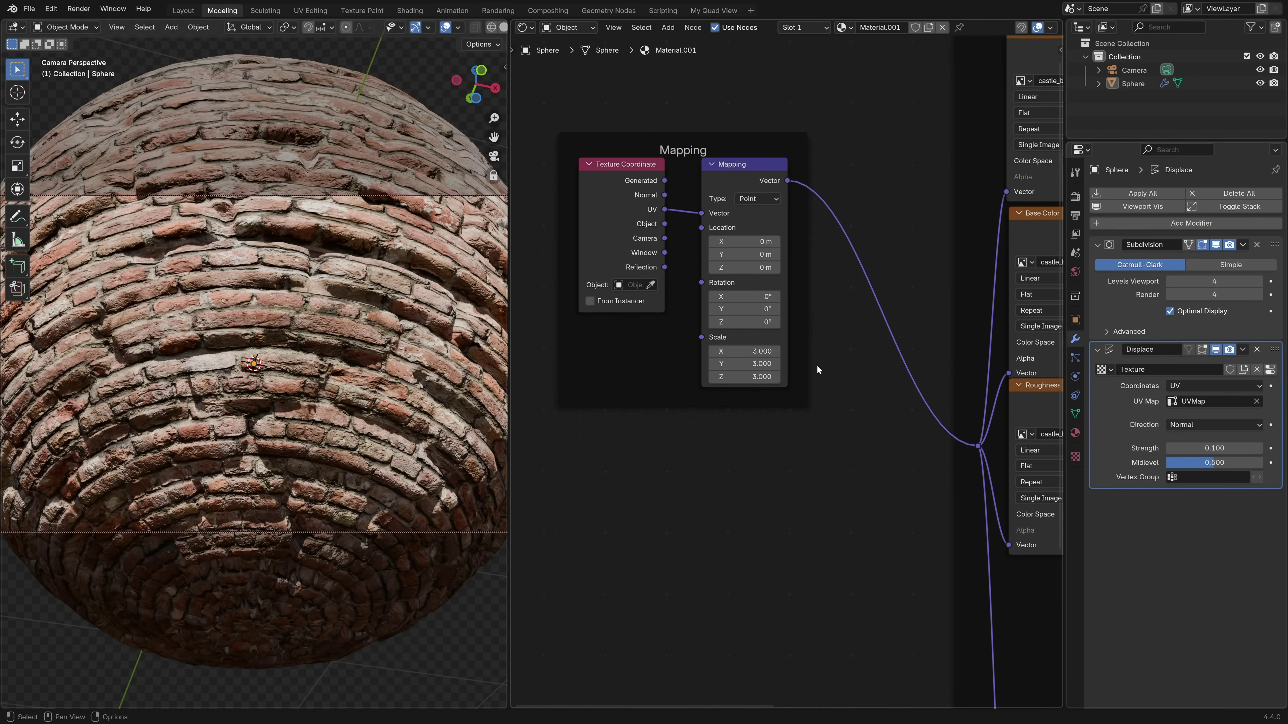
pyautogui.click(413, 299)
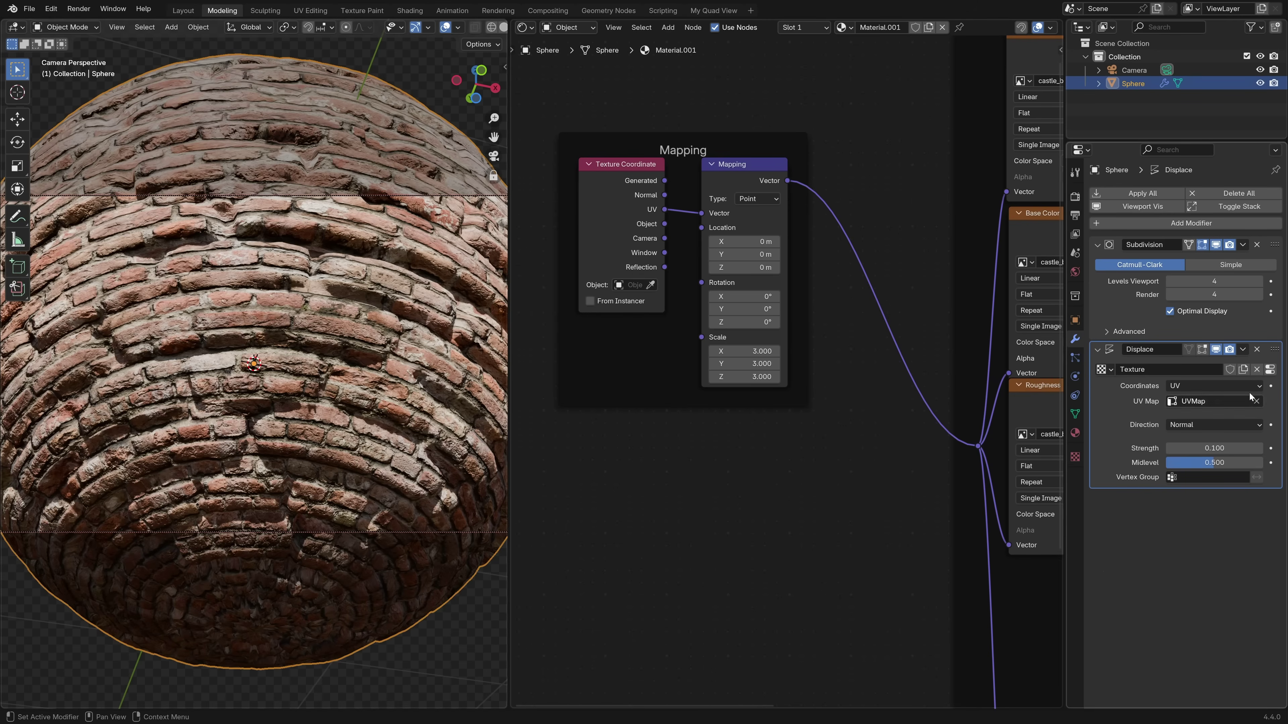
pyautogui.click(1270, 370)
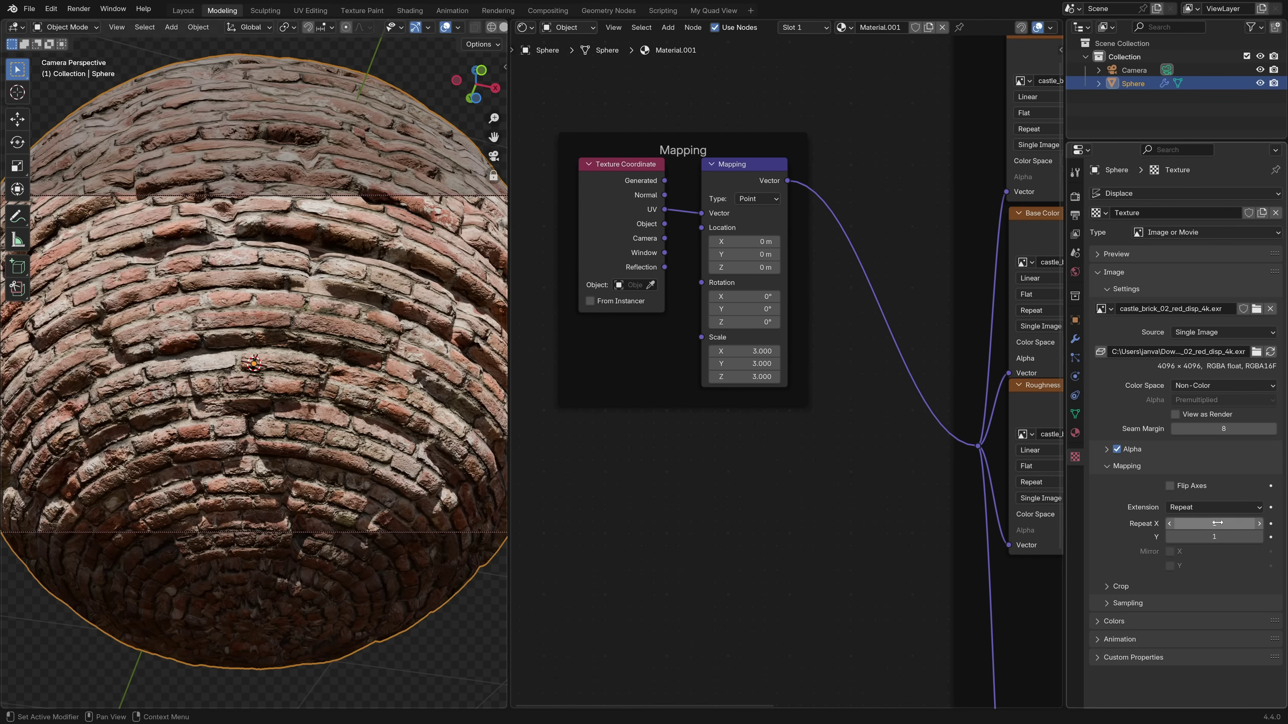
pyautogui.moveTo(1214, 524); pyautogui.dragTo(1213, 537)
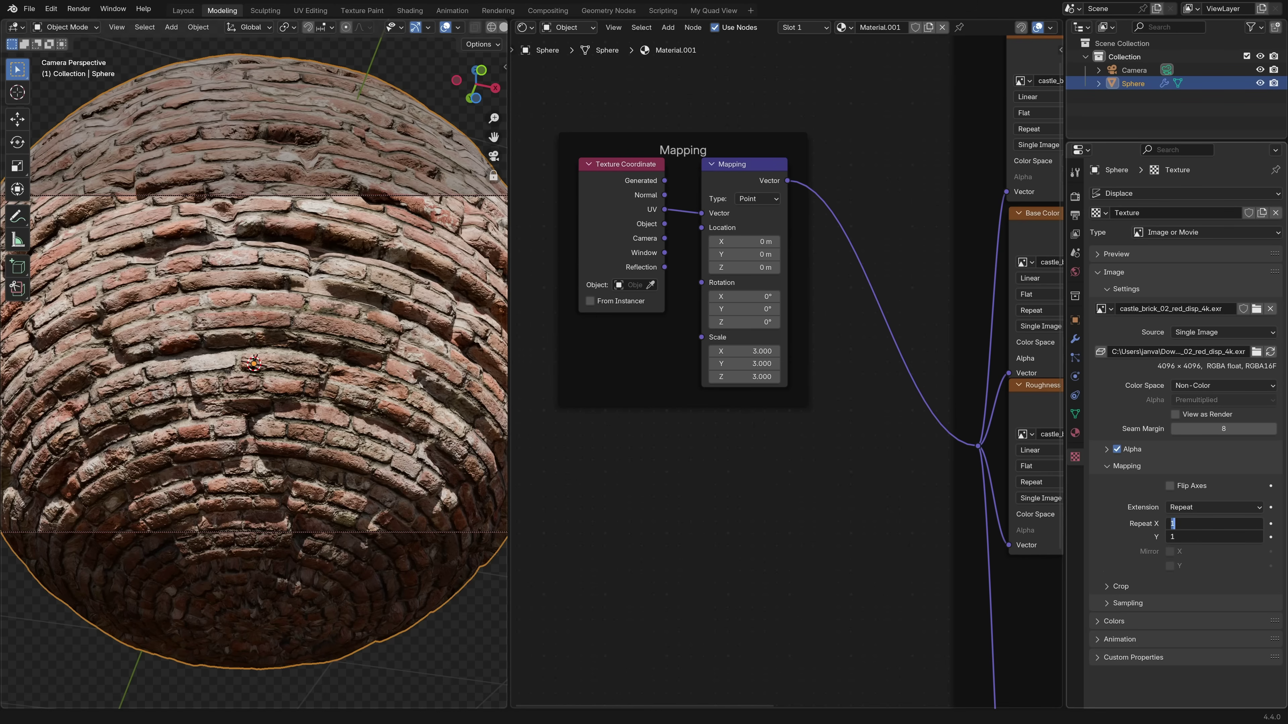
pyautogui.write('3')
pyautogui.press('Return')
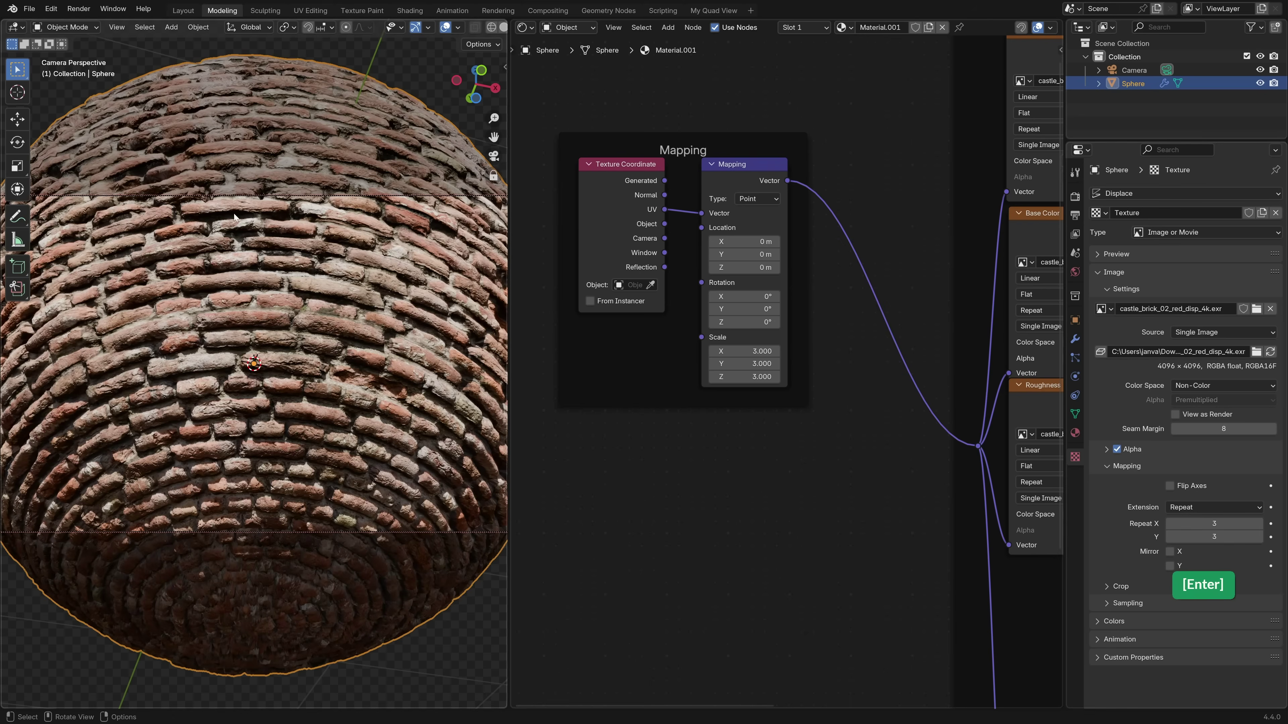
# Step: Convert the sphere's visual geometry to mesh and check the resulting mesh in Edit Mode with everything deselected
pyautogui.moveTo(339, 191); pyautogui.dragTo(264, 224, button='middle')
pyautogui.scroll(-5, 339, 270)
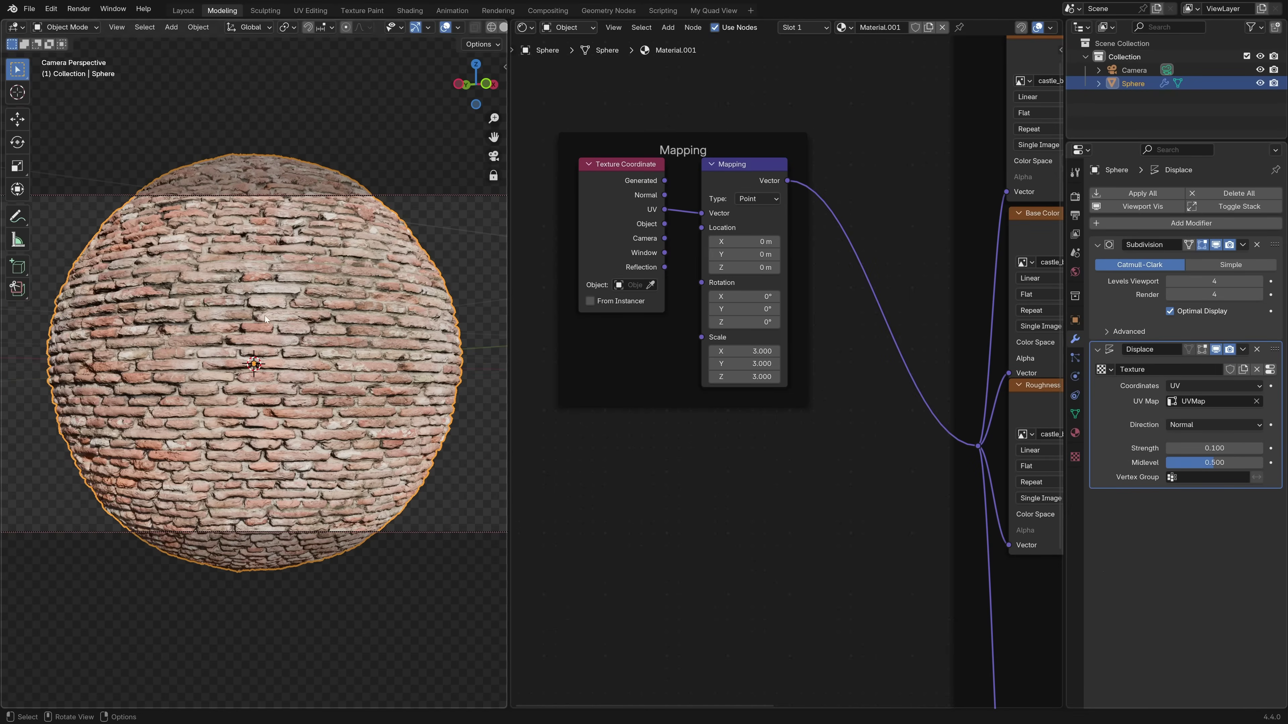
pyautogui.hotkey('ctrl', 'a')
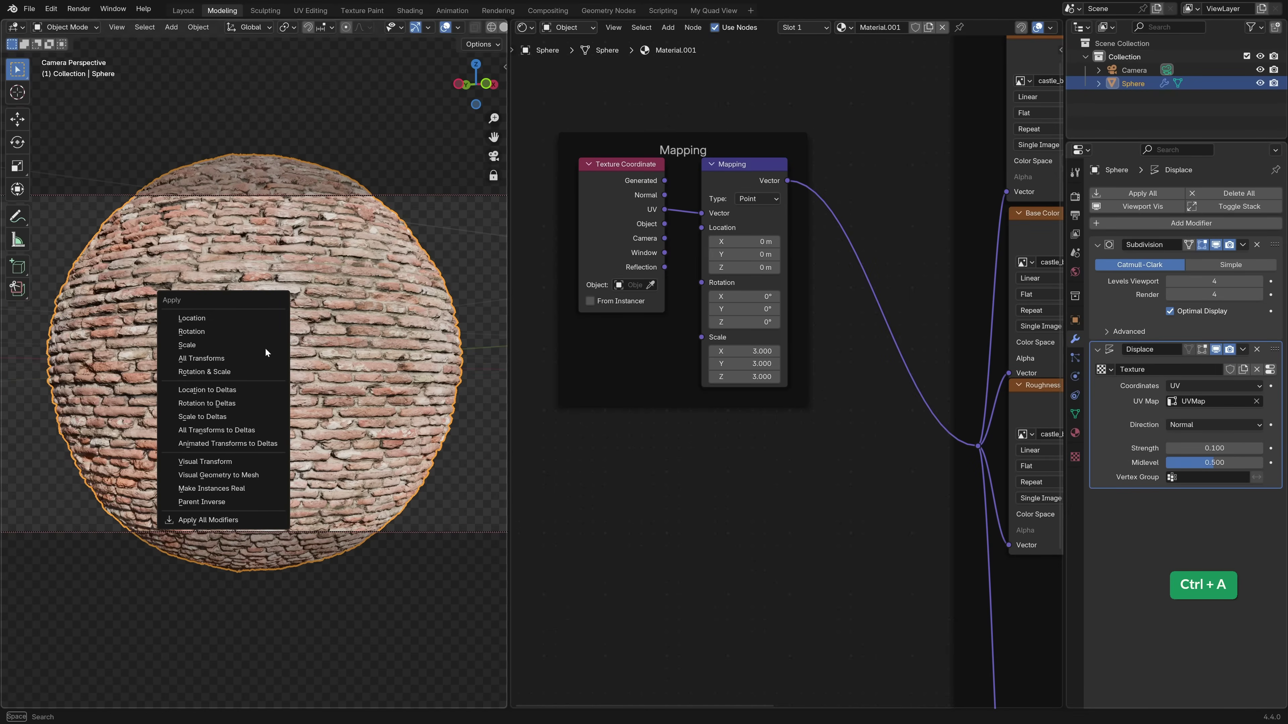
pyautogui.click(269, 476)
pyautogui.scroll(2, 343, 230)
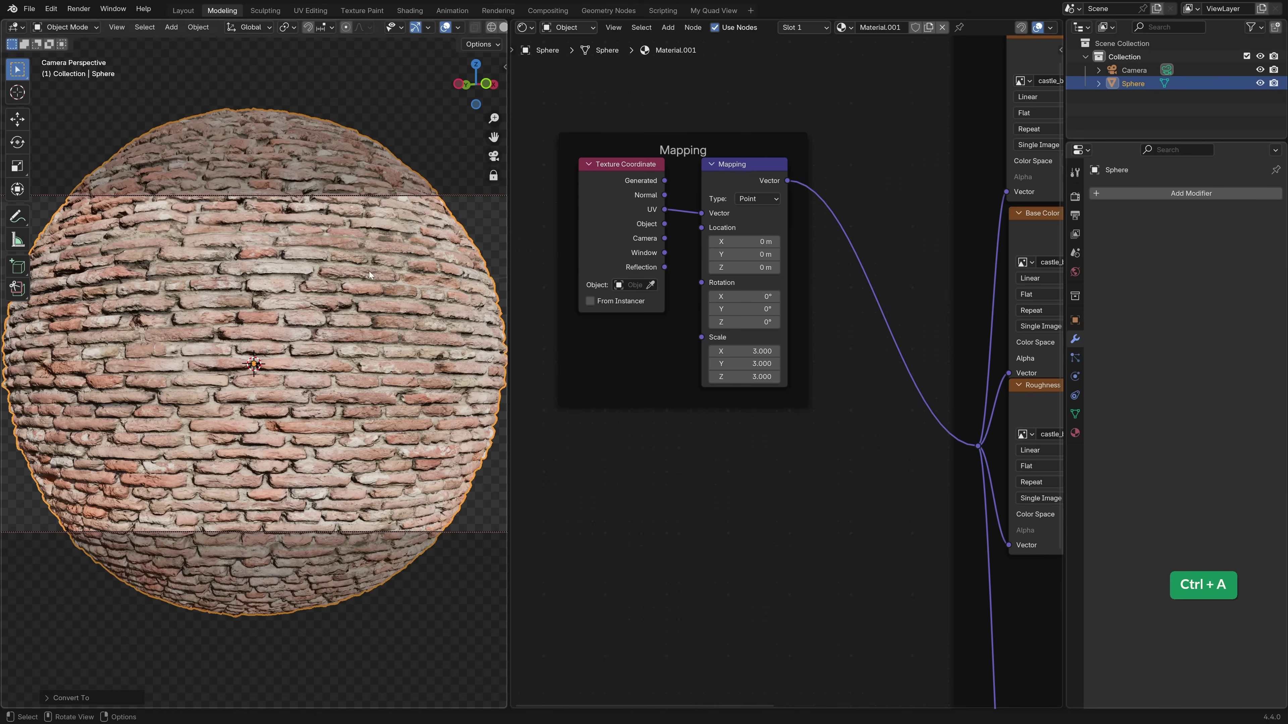
pyautogui.press('Tab')
pyautogui.hotkey('alt', 'a')
pyautogui.press('2')
pyautogui.moveTo(350, 290); pyautogui.dragTo(350, 322, button='middle')
pyautogui.scroll(-3, 350, 322)
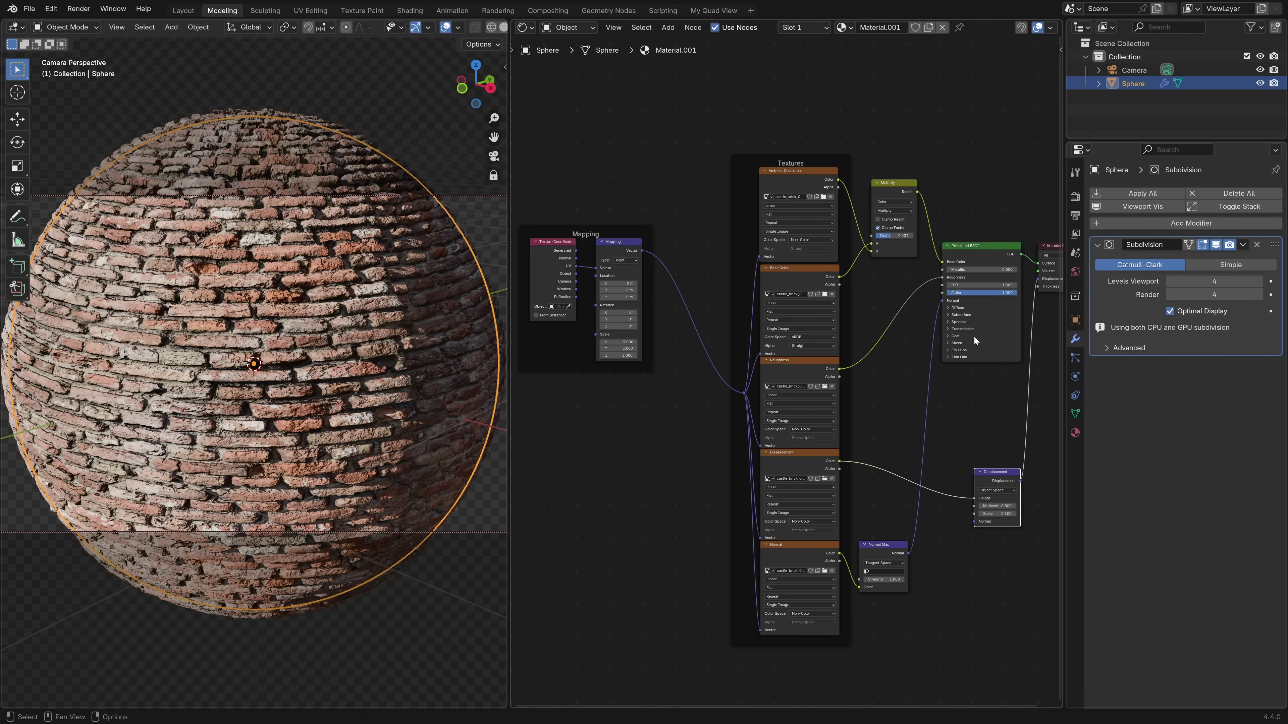
# Step: Remove UVMap from the sphere's UV maps in its mesh data
pyautogui.click(1074, 414)
pyautogui.click(1122, 296)
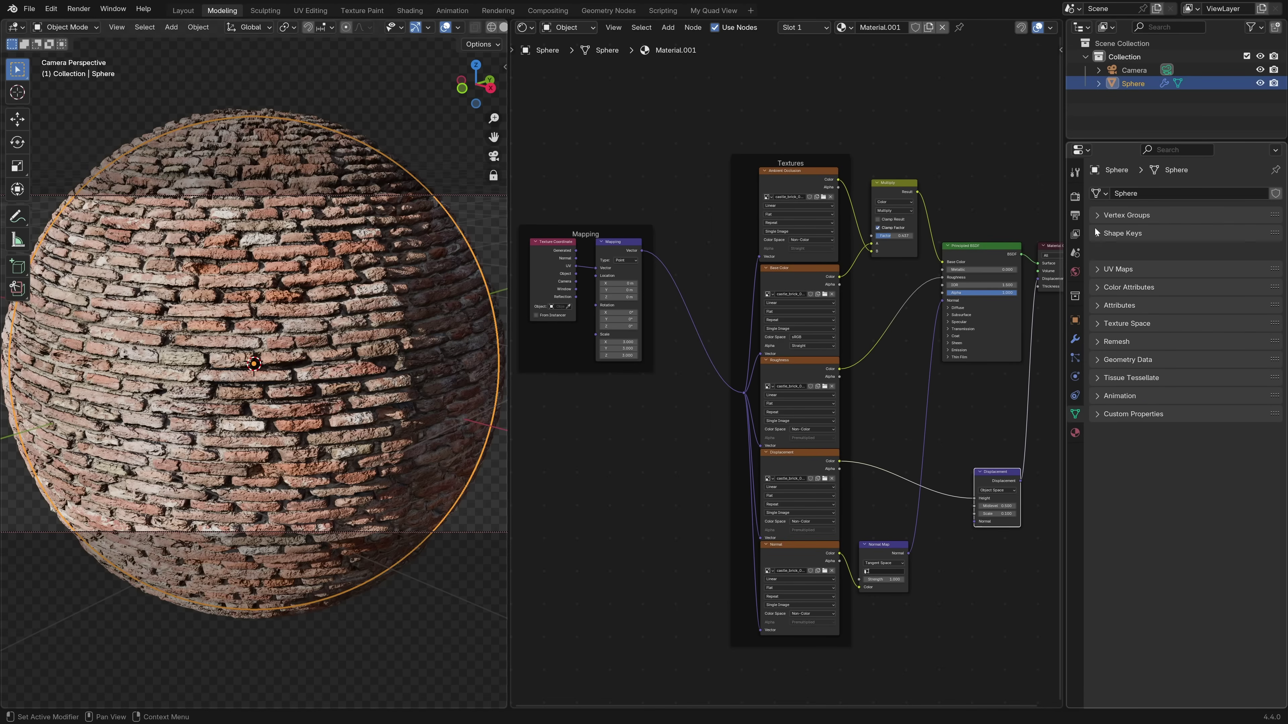
pyautogui.click(1127, 215)
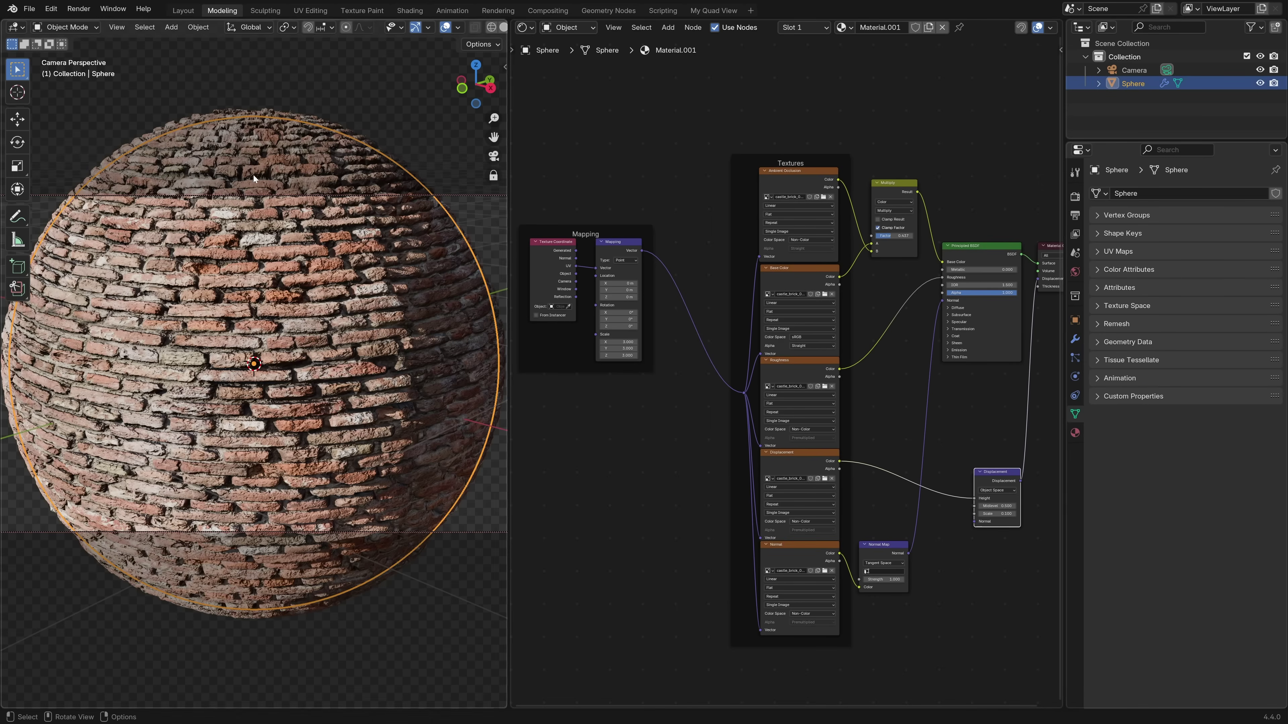
pyautogui.click(1098, 254)
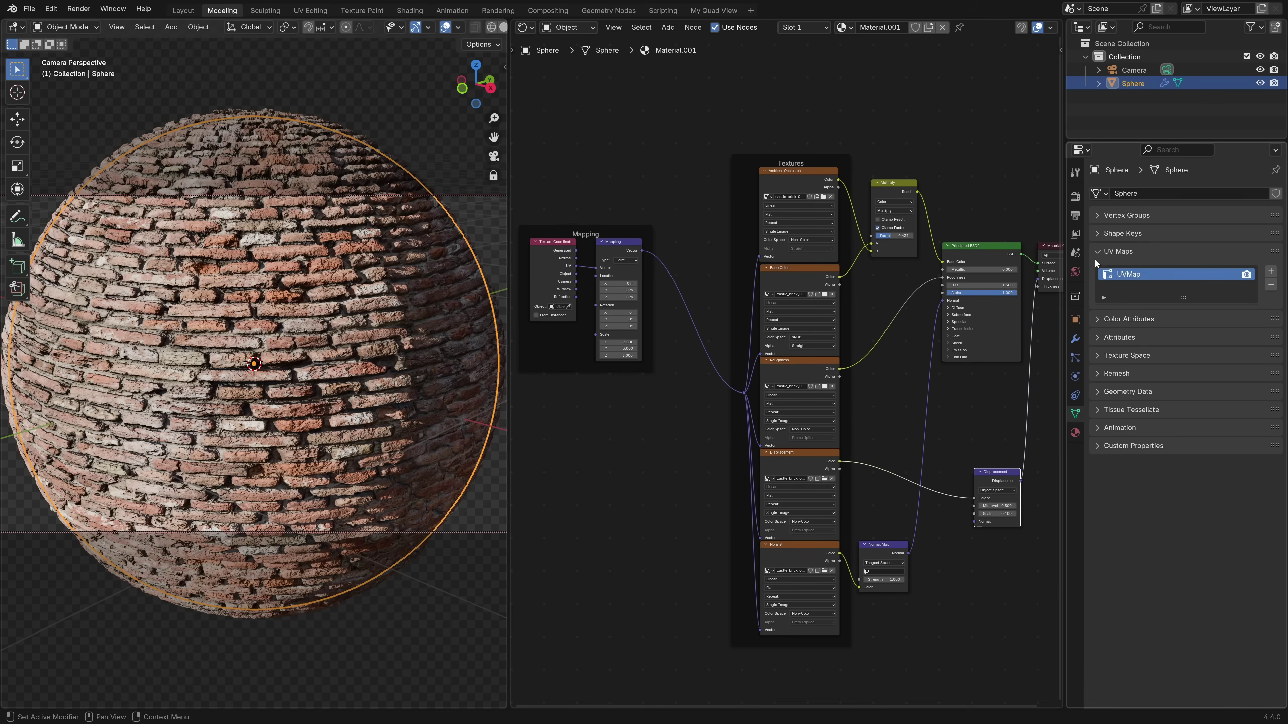
pyautogui.click(1271, 285)
# Step: Connect the Texture Coordinate node's Generated output to the Mapping node's Vector input
pyautogui.moveTo(704, 314); pyautogui.dragTo(787, 316, button='middle')
pyautogui.scroll(2, 794, 328)
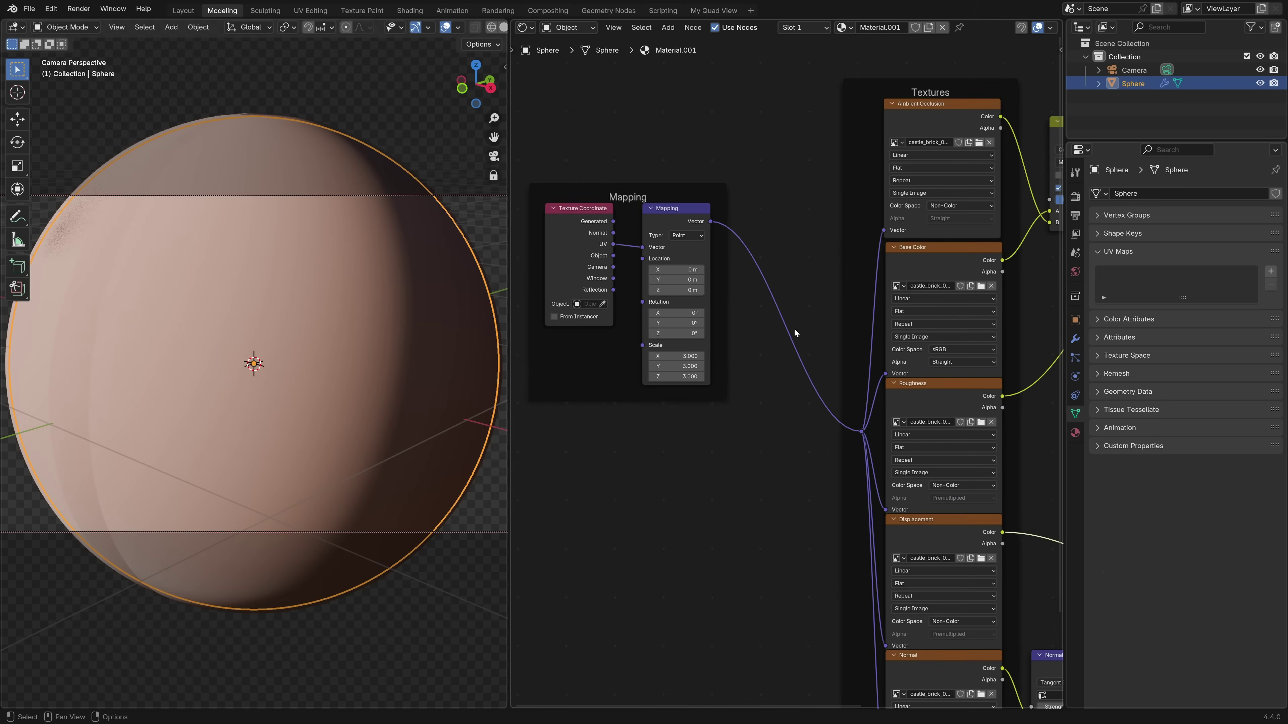
pyautogui.scroll(2, 683, 262)
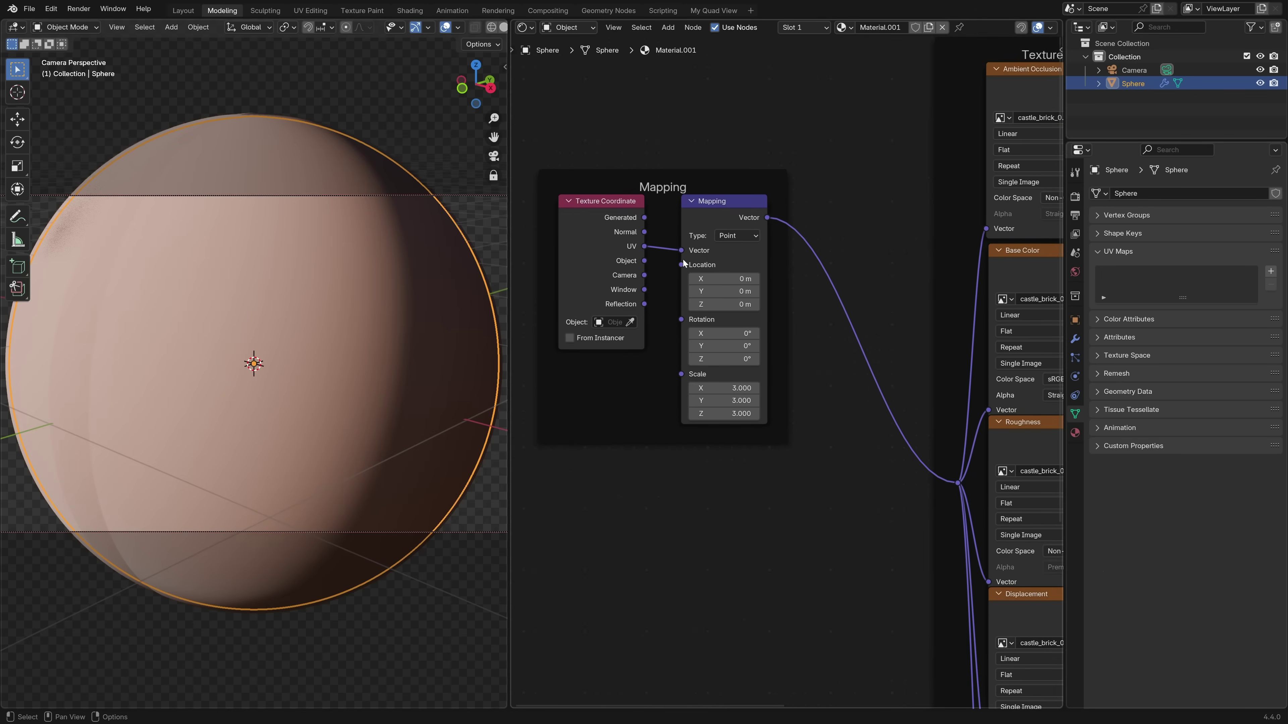
pyautogui.moveTo(644, 218); pyautogui.dragTo(677, 250)
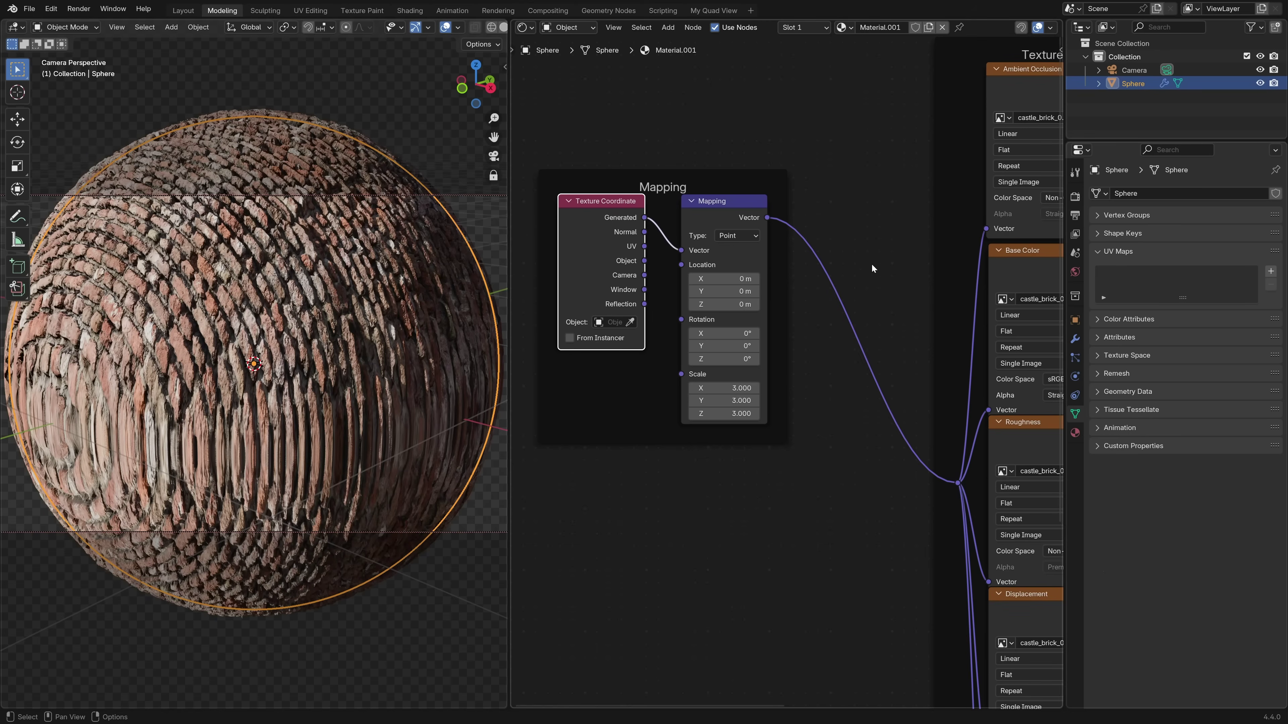
# Step: Set the projection of all five brick image textures to Box, from Ambient Occlusion through Normal
pyautogui.moveTo(871, 264); pyautogui.dragTo(566, 301, button='middle')
pyautogui.click(740, 188)
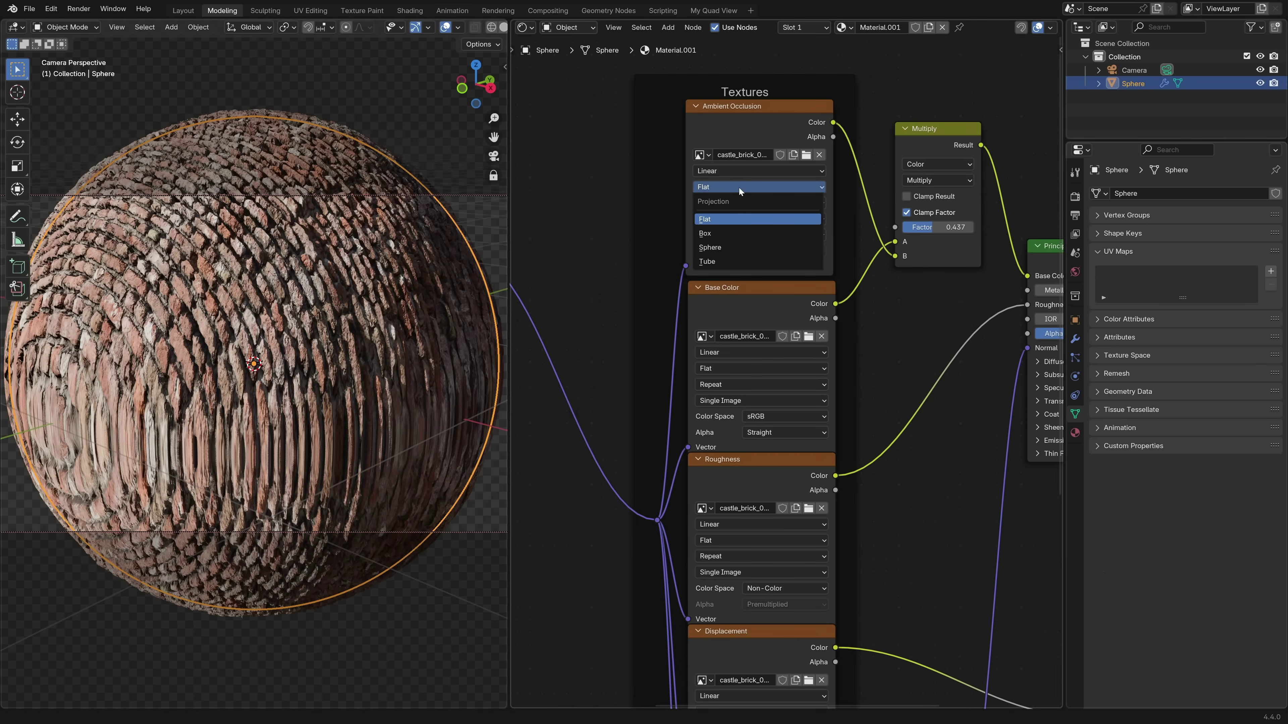
pyautogui.click(726, 232)
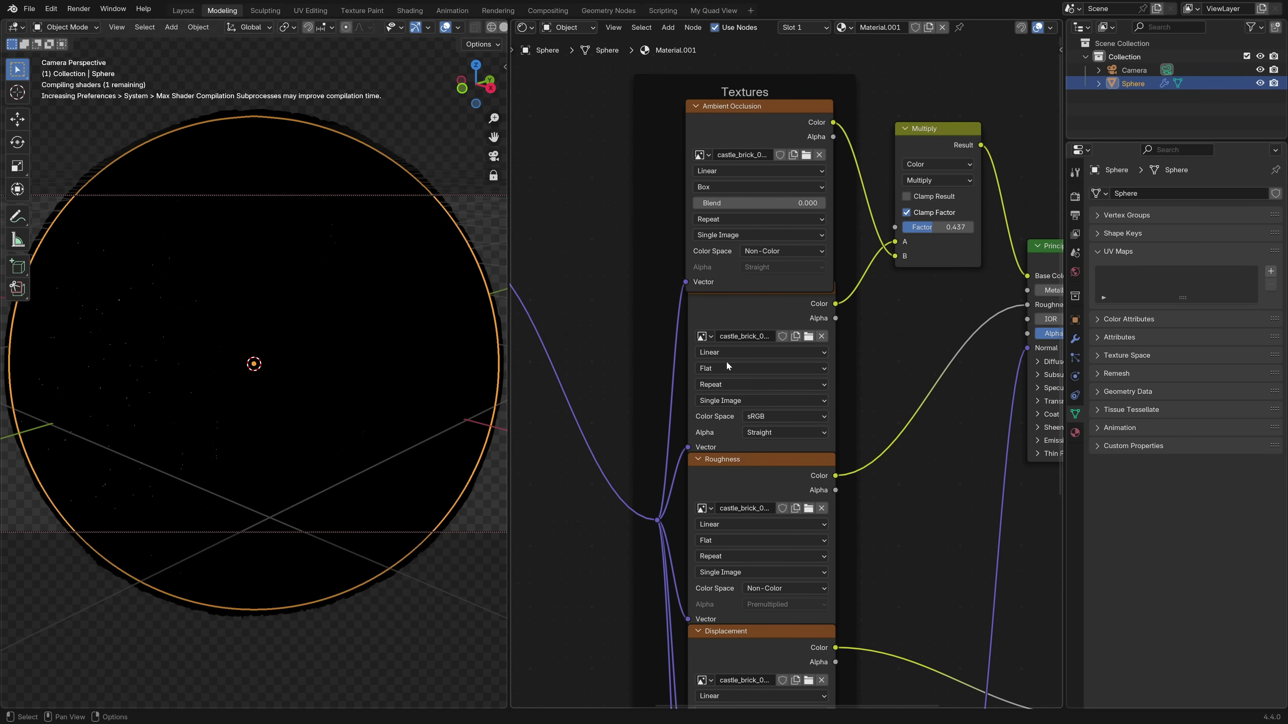
pyautogui.click(745, 368)
pyautogui.click(746, 414)
pyautogui.keyDown('shift'); pyautogui.scroll(-3, 745, 404); pyautogui.keyUp('shift')
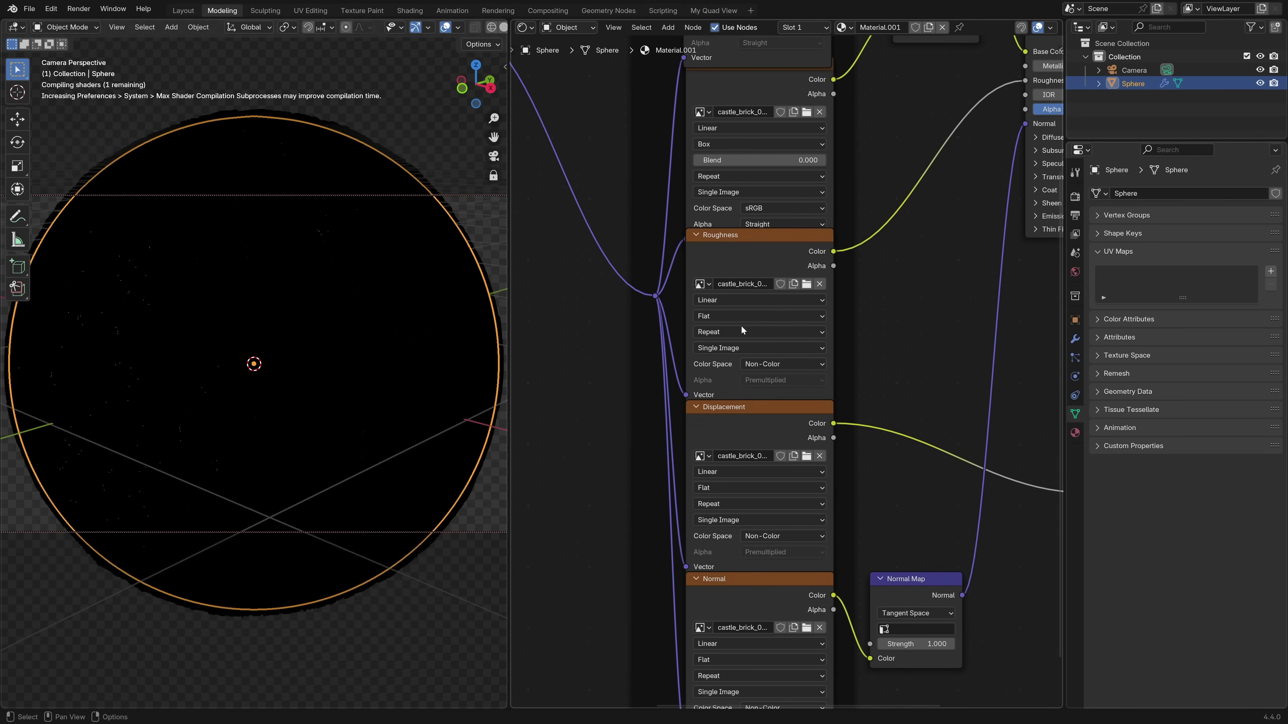
# Step: Set the box projection Blend to 0.2 on all five brick image textures and deselect the sphere
pyautogui.keyDown('shift'); pyautogui.scroll(5, 741, 374); pyautogui.keyUp('shift')
pyautogui.scroll(1, 747, 336)
pyautogui.click(748, 304)
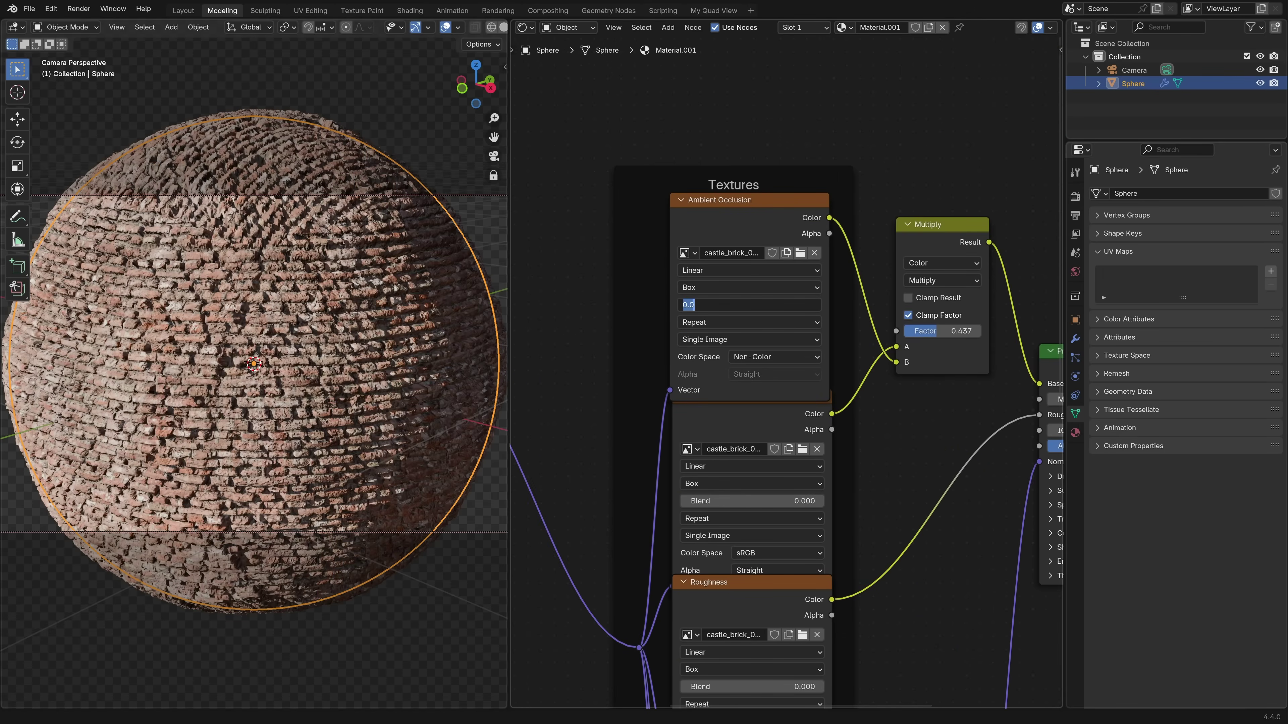
pyautogui.write('0.2')
pyautogui.press('Return')
pyautogui.click(760, 460)
pyautogui.write('.2')
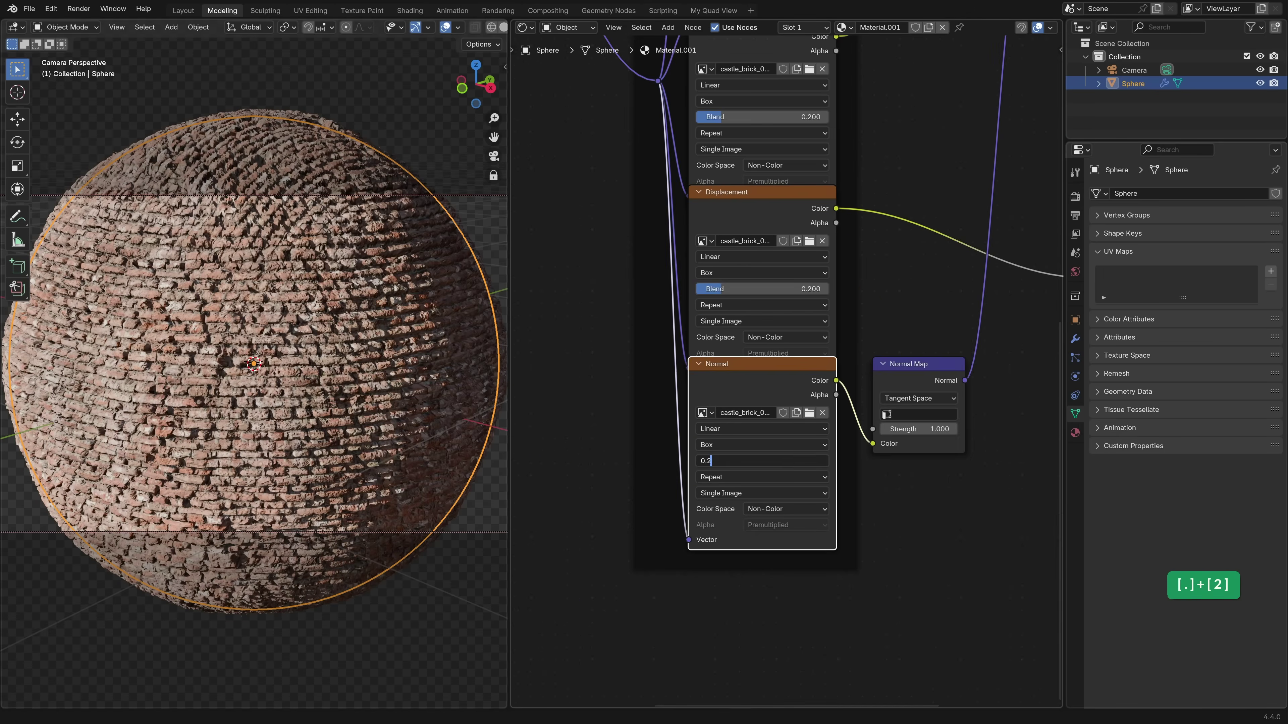
pyautogui.press('Return')
pyautogui.hotkey('alt', 'a')
# Step: Examine the box-projected bricks on the sphere from several sides and up close, checking the blended transitions
pyautogui.moveTo(269, 355); pyautogui.dragTo(380, 357, button='middle')
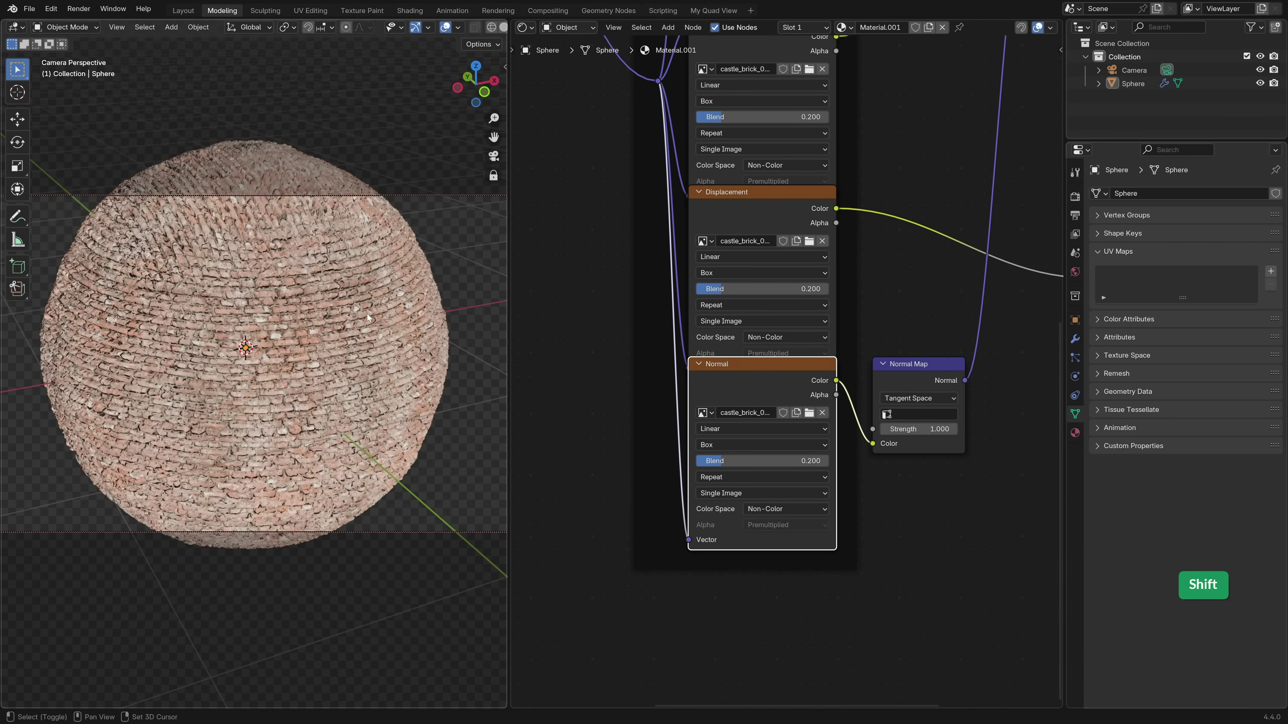
pyautogui.scroll(5, 356, 352)
pyautogui.moveTo(299, 318); pyautogui.dragTo(318, 309, button='middle')
pyautogui.scroll(-5, 324, 330)
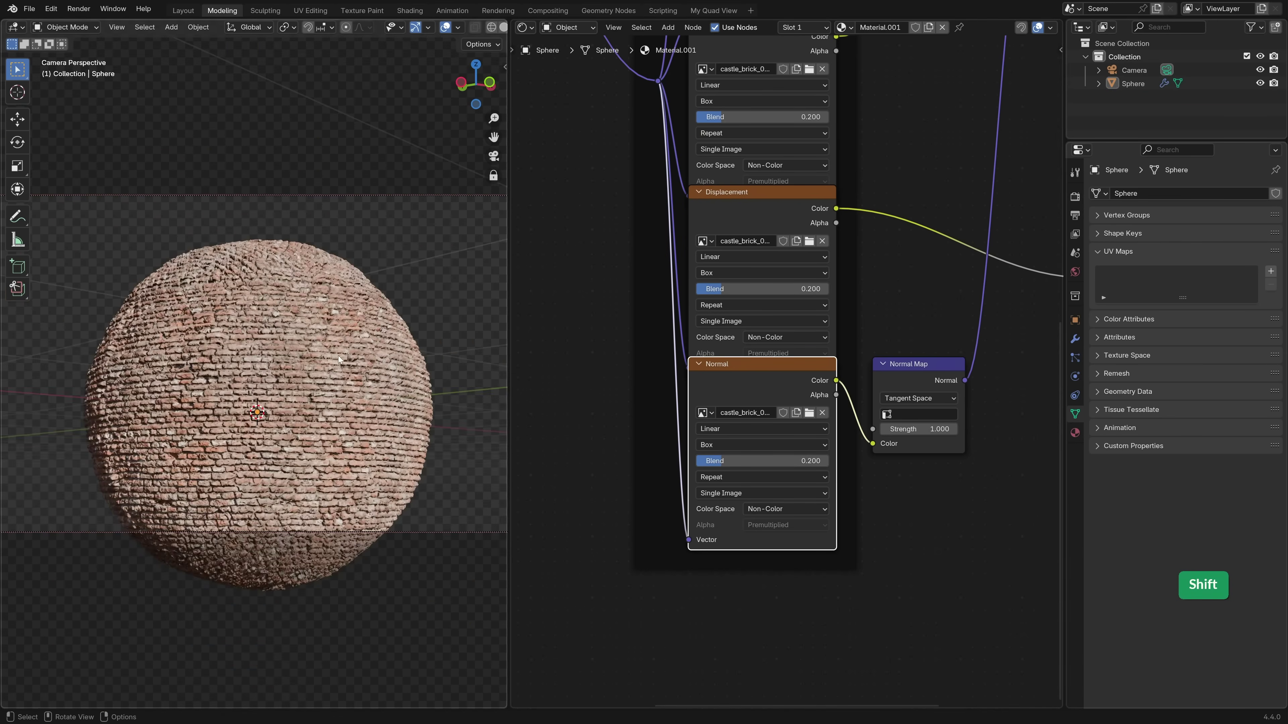
pyautogui.moveTo(338, 355); pyautogui.dragTo(281, 356, button='middle')
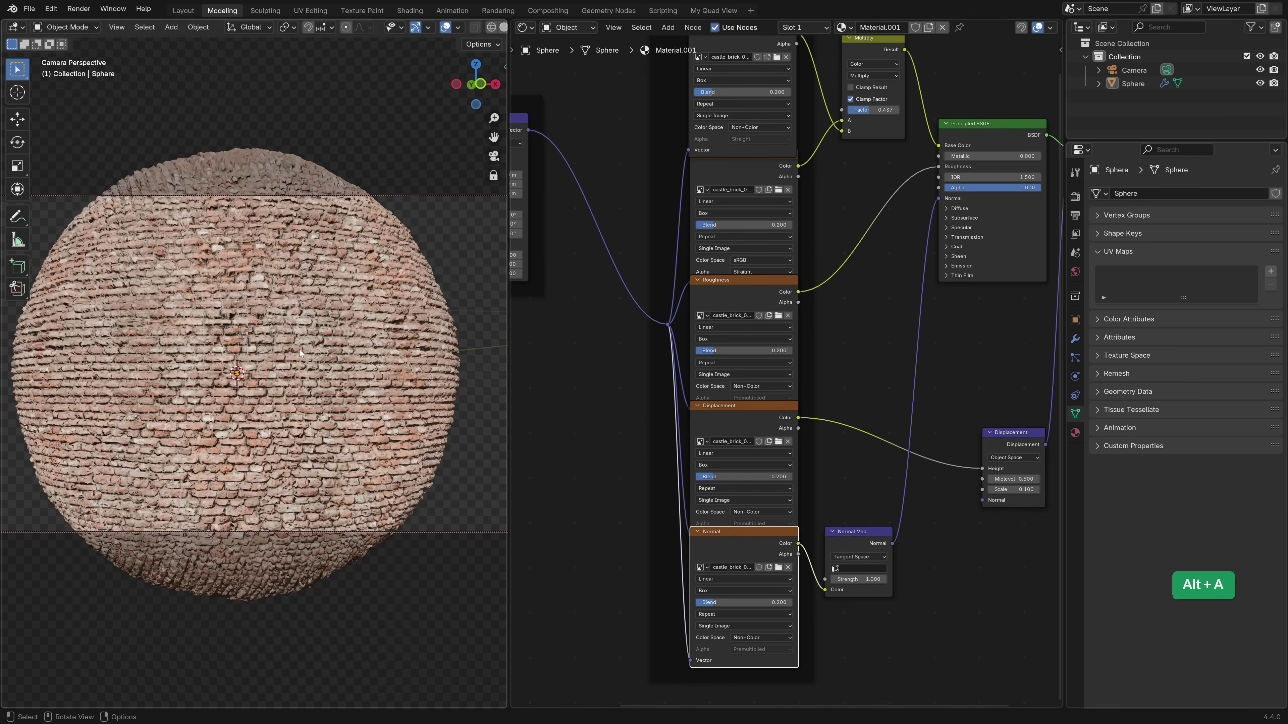
pyautogui.scroll(4, 301, 350)
pyautogui.scroll(-6, 302, 350)
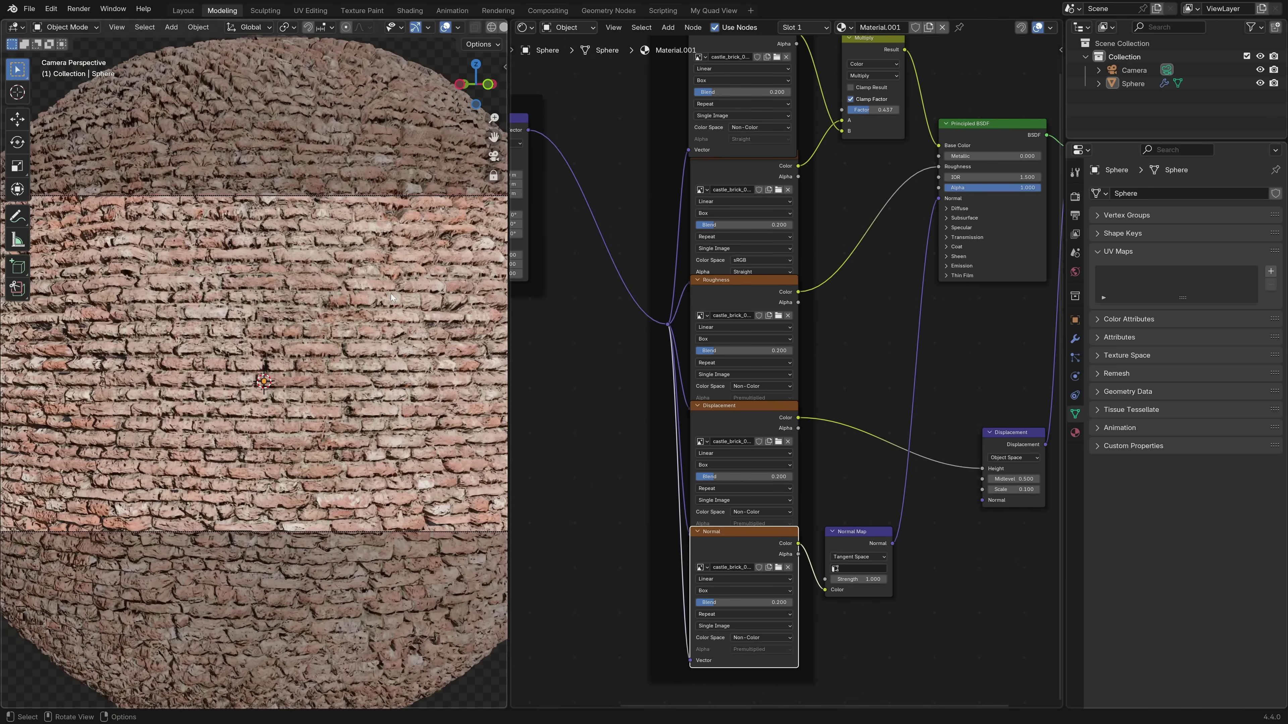
pyautogui.moveTo(383, 327); pyautogui.dragTo(301, 355, button='middle')
pyautogui.scroll(2, 301, 355)
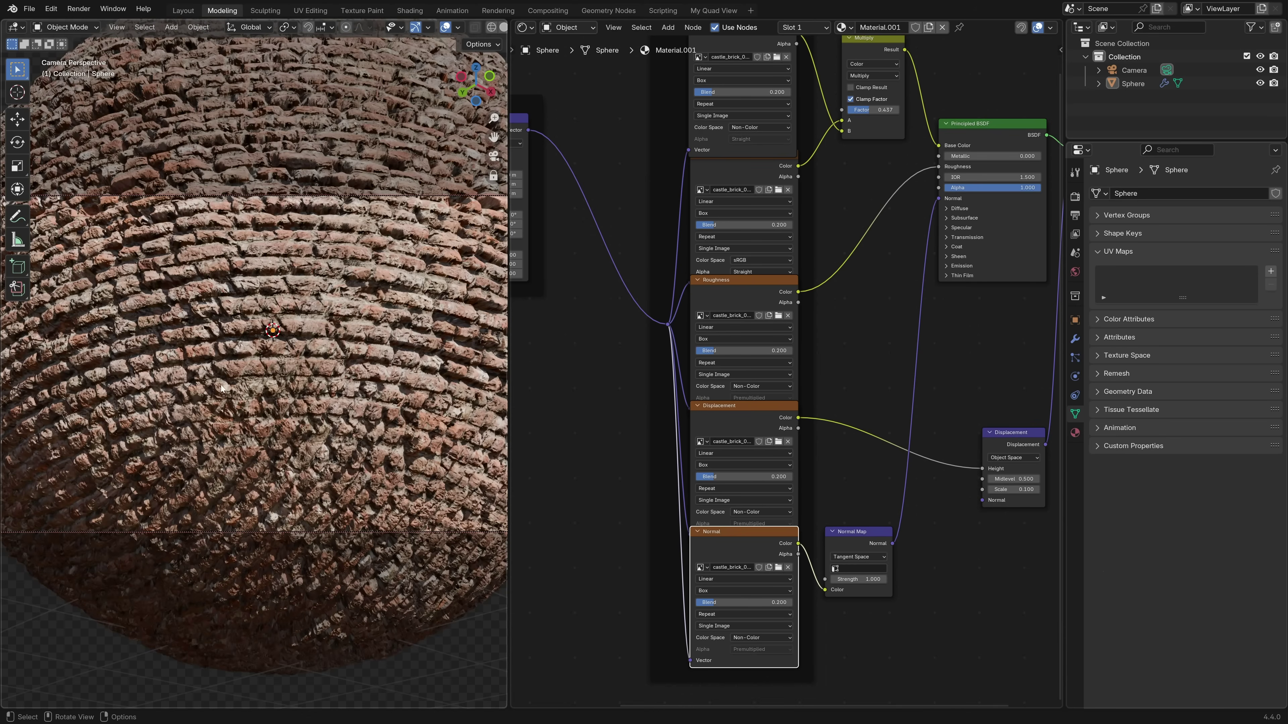
pyautogui.scroll(3, 304, 386)
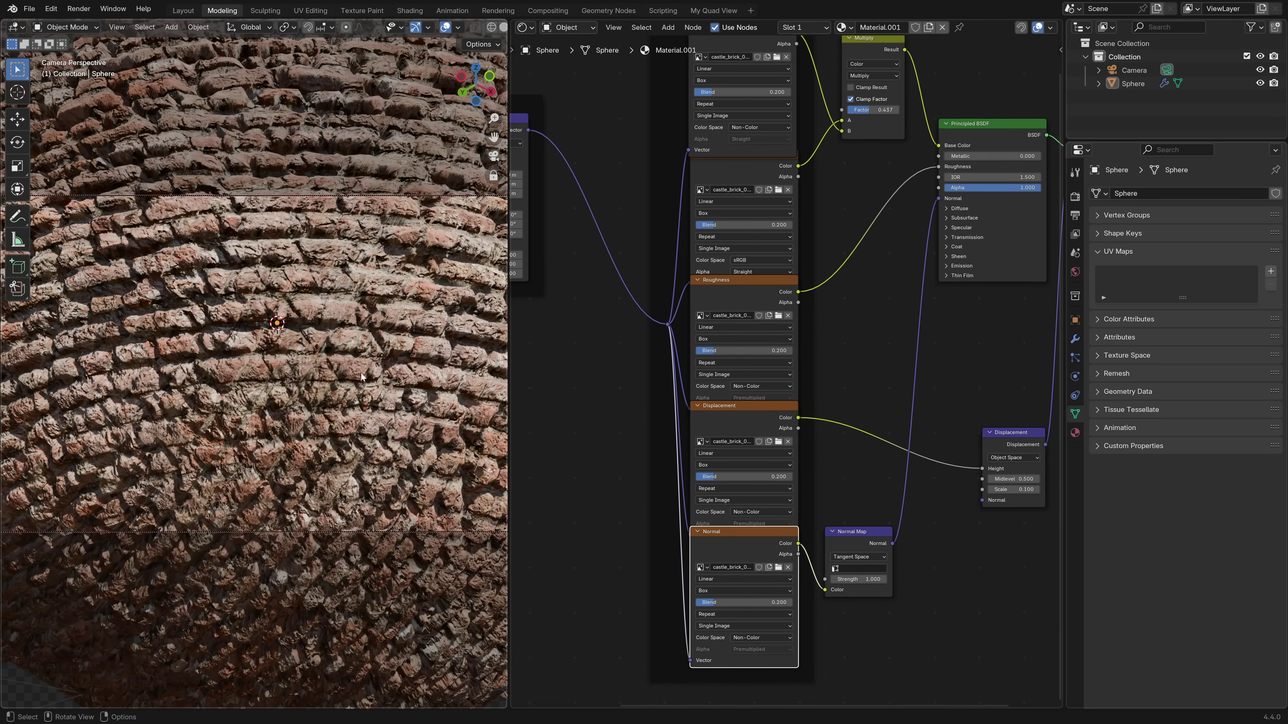
pyautogui.scroll(-4, 361, 377)
pyautogui.moveTo(329, 313); pyautogui.dragTo(280, 347, button='middle')
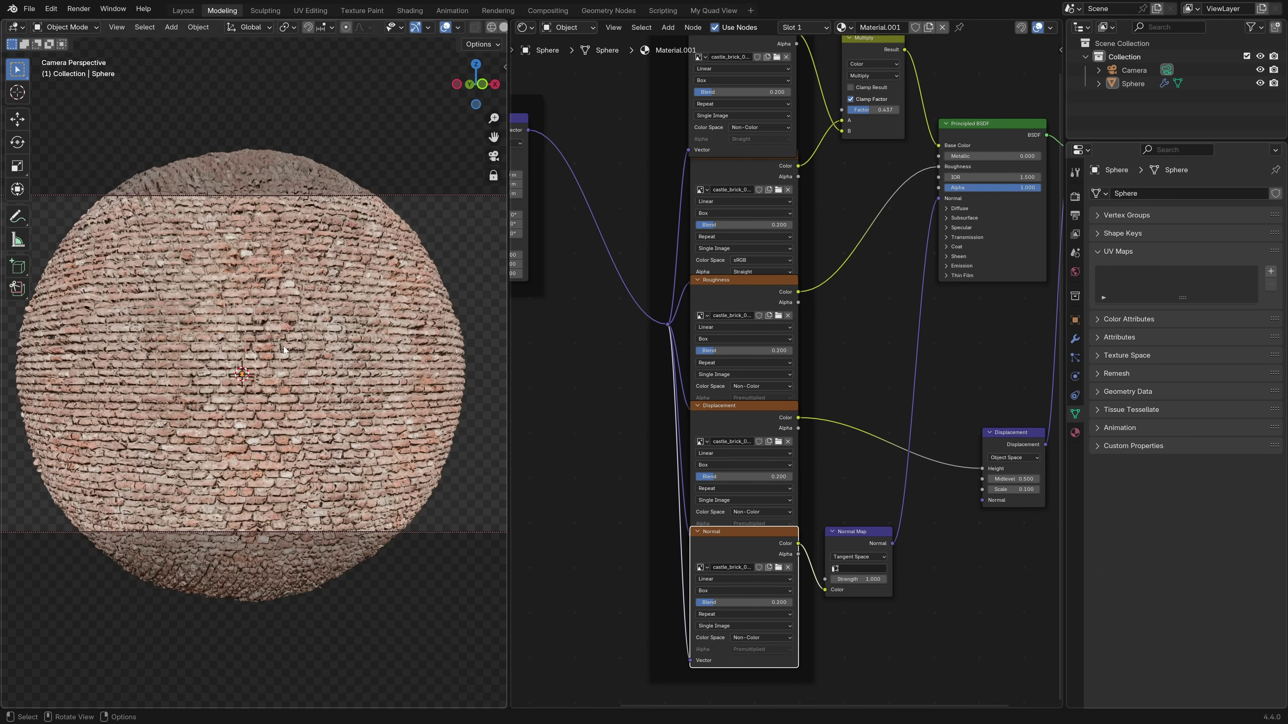